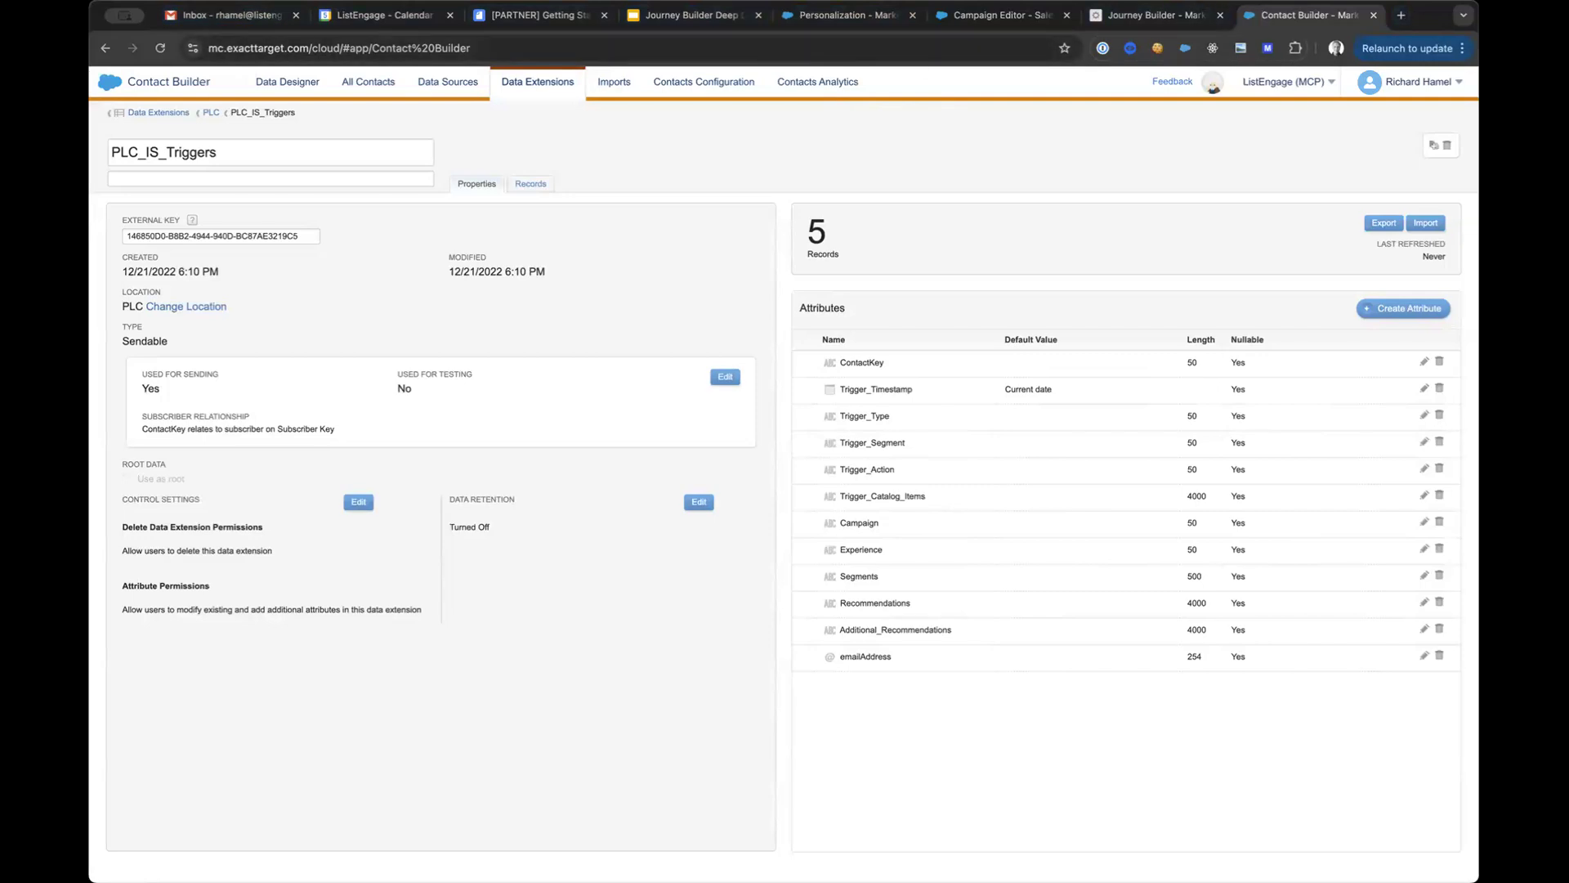
Step: Switch to Personalization's triggered campaigns and bring up the published Event Action campaign in the Campaign Editor
left_click(883, 14)
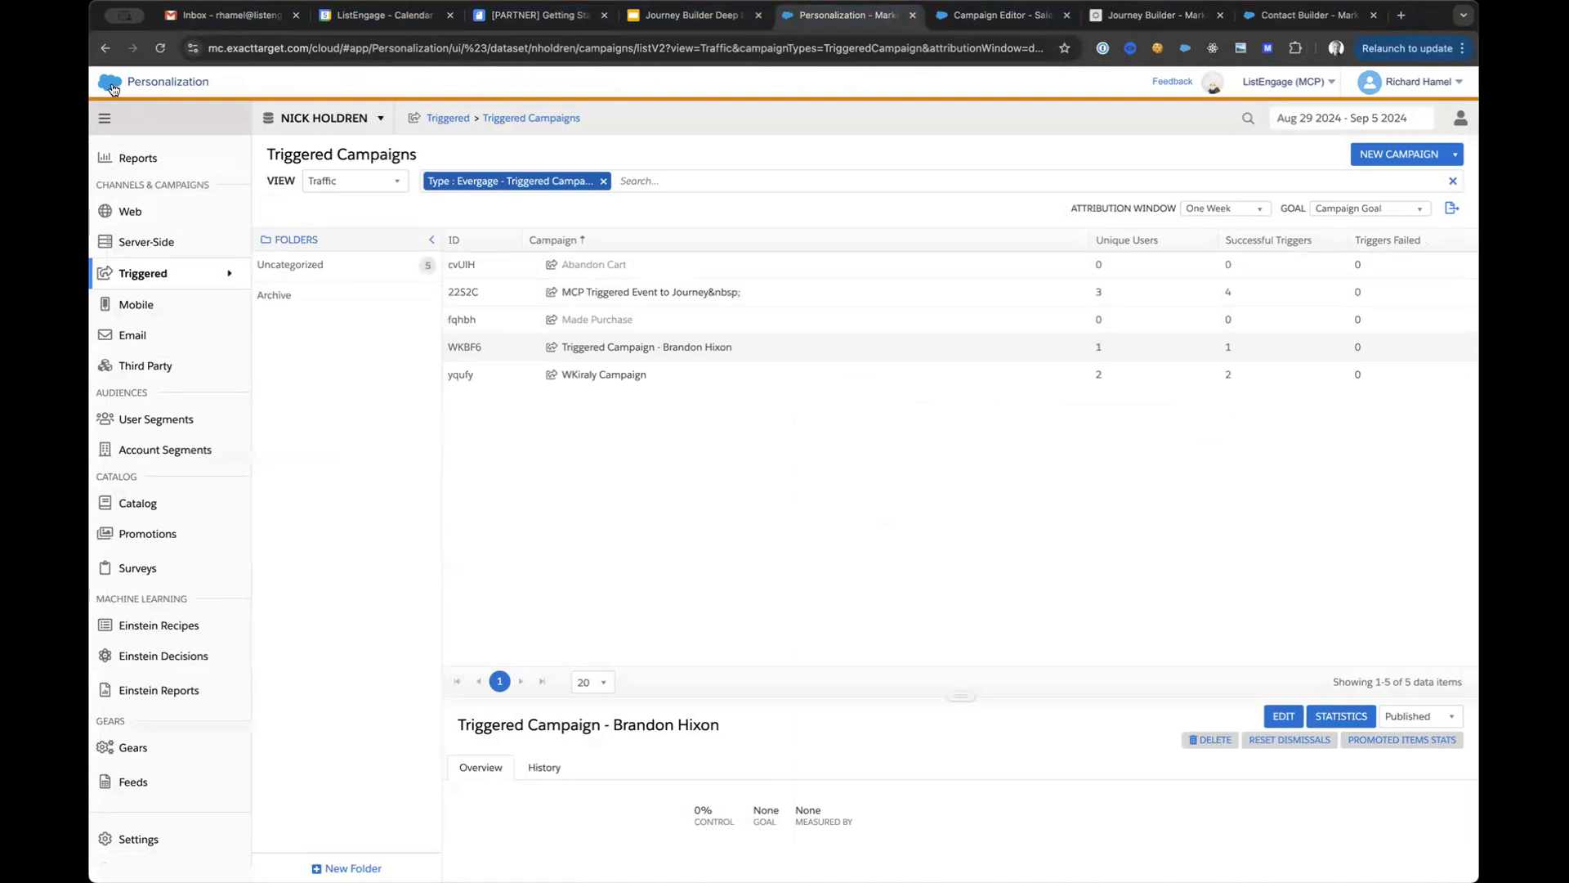
mouse_move(114, 83)
mouse_move(163, 278)
left_click(625, 359)
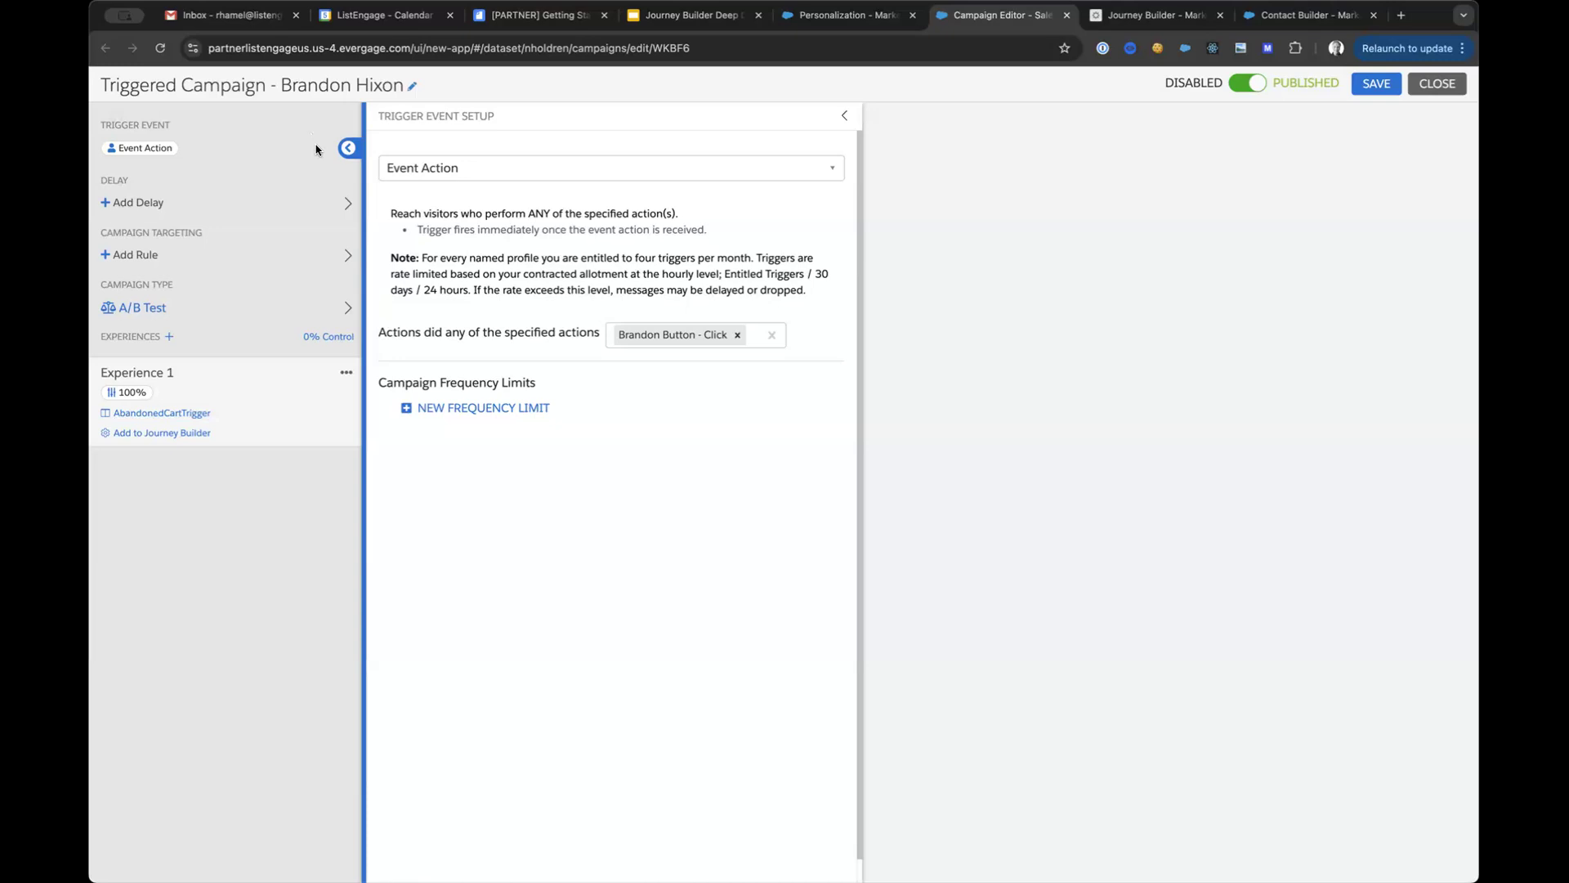
Step: Review the user-triggered and catalog-triggered event types available for the campaign, keeping Event Action selected
left_click(421, 169)
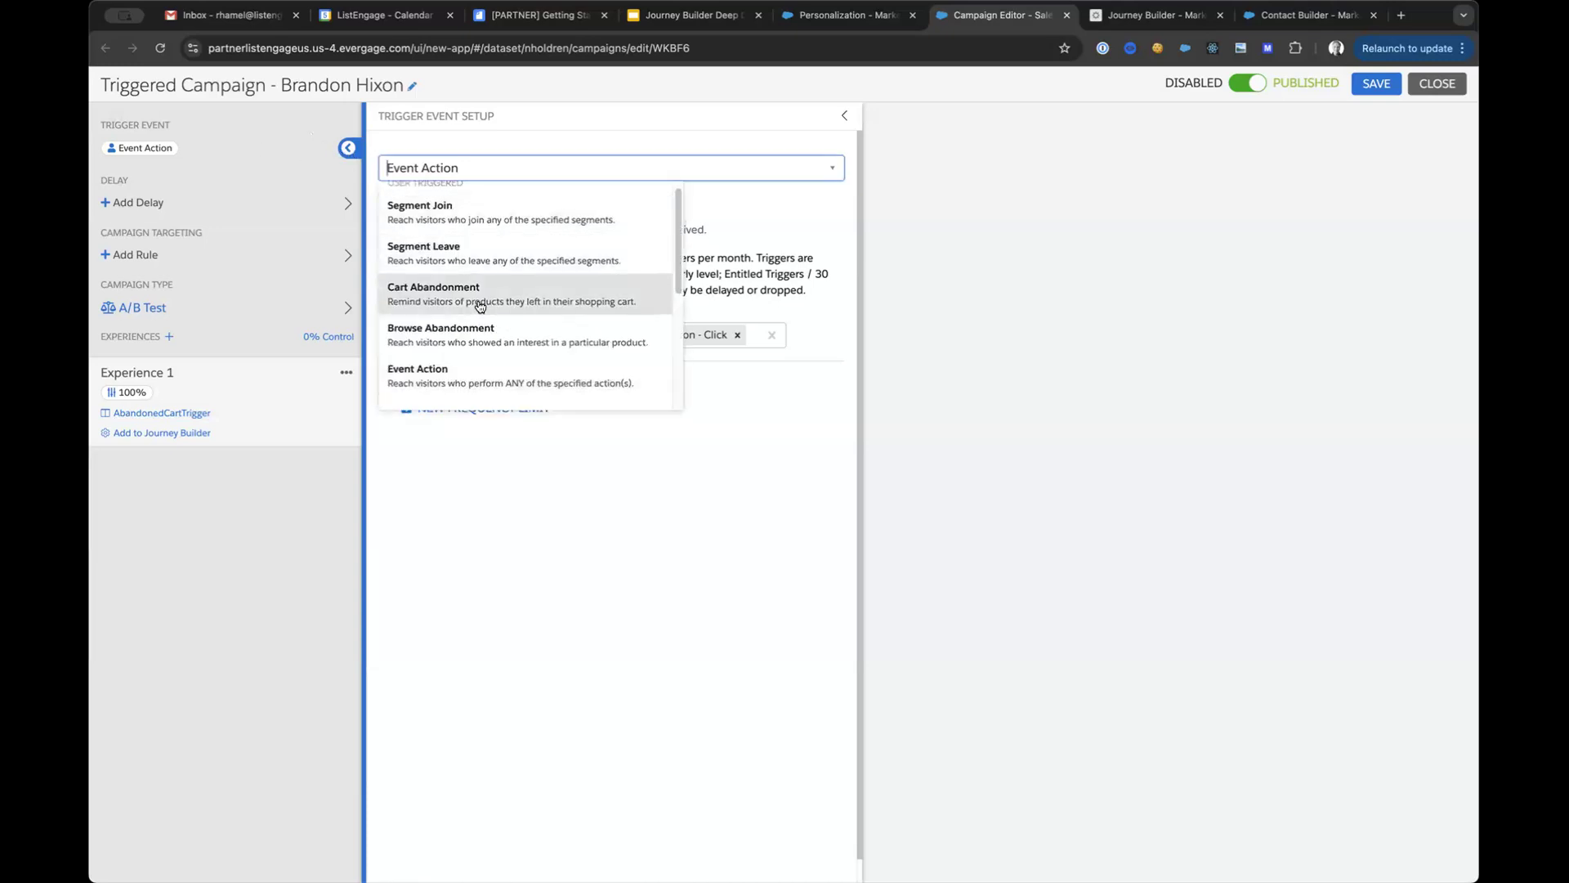
scroll(479, 298, "up", 1)
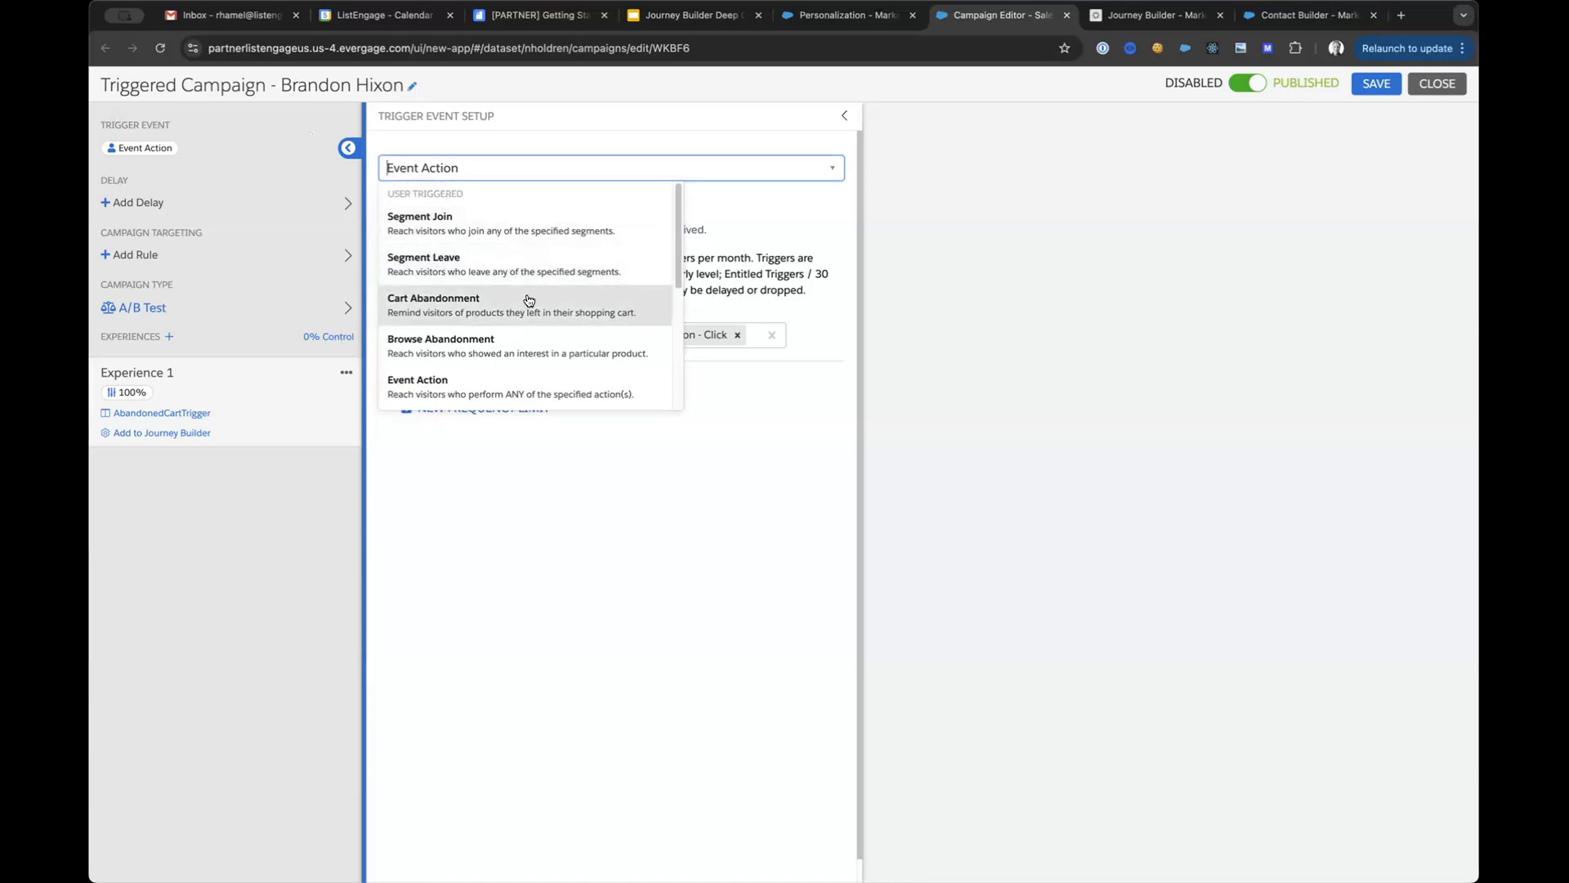
scroll(528, 300, "down", 1)
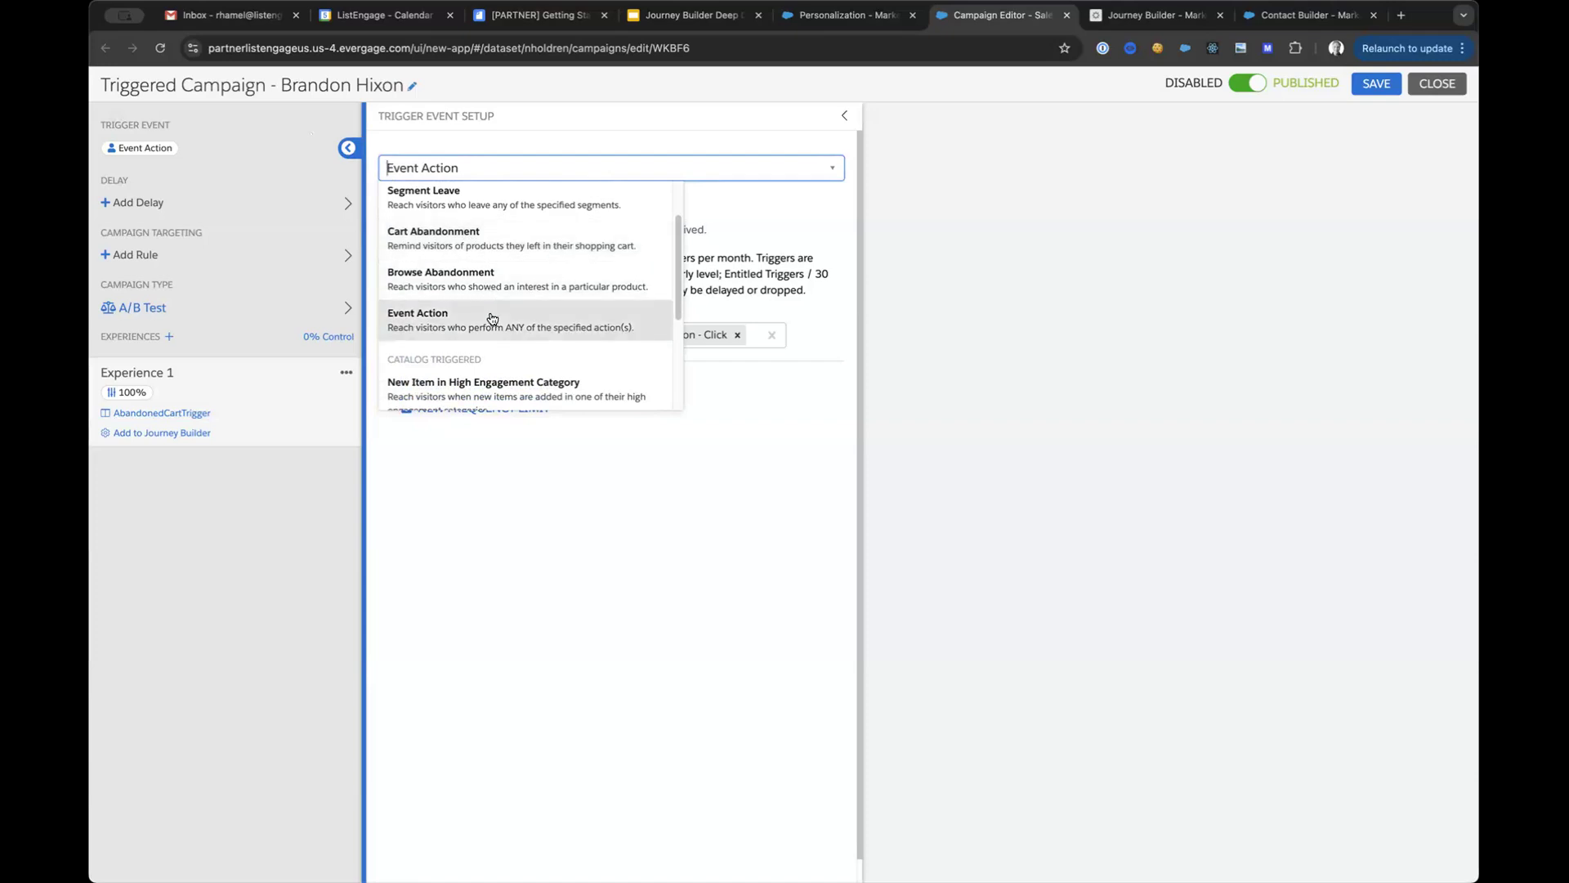
scroll(492, 319, "down", 3)
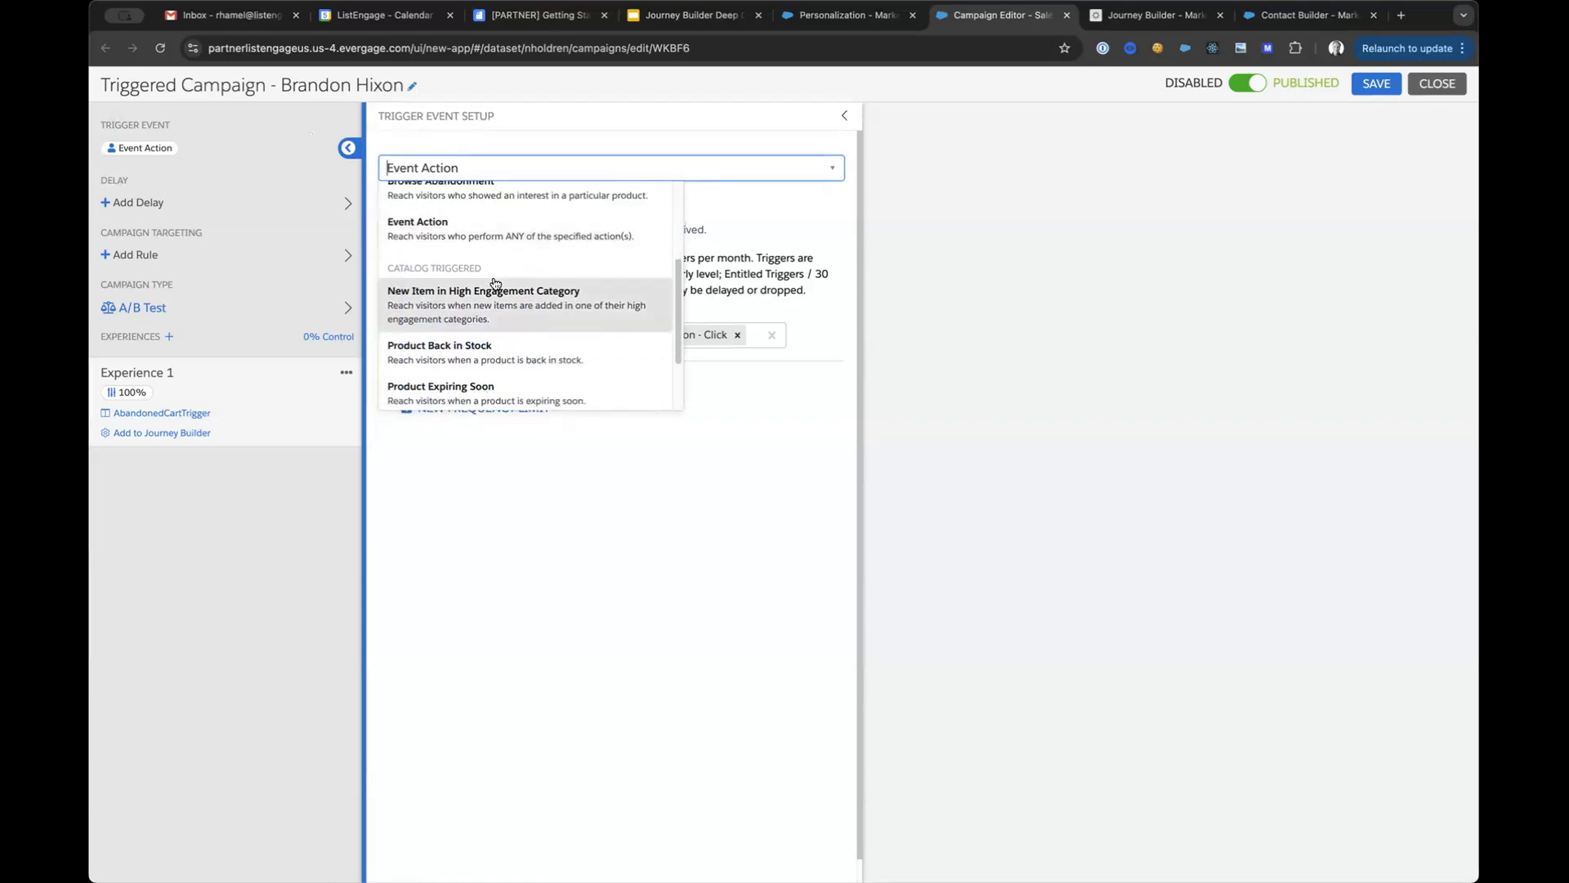
scroll(485, 282, "down", 1)
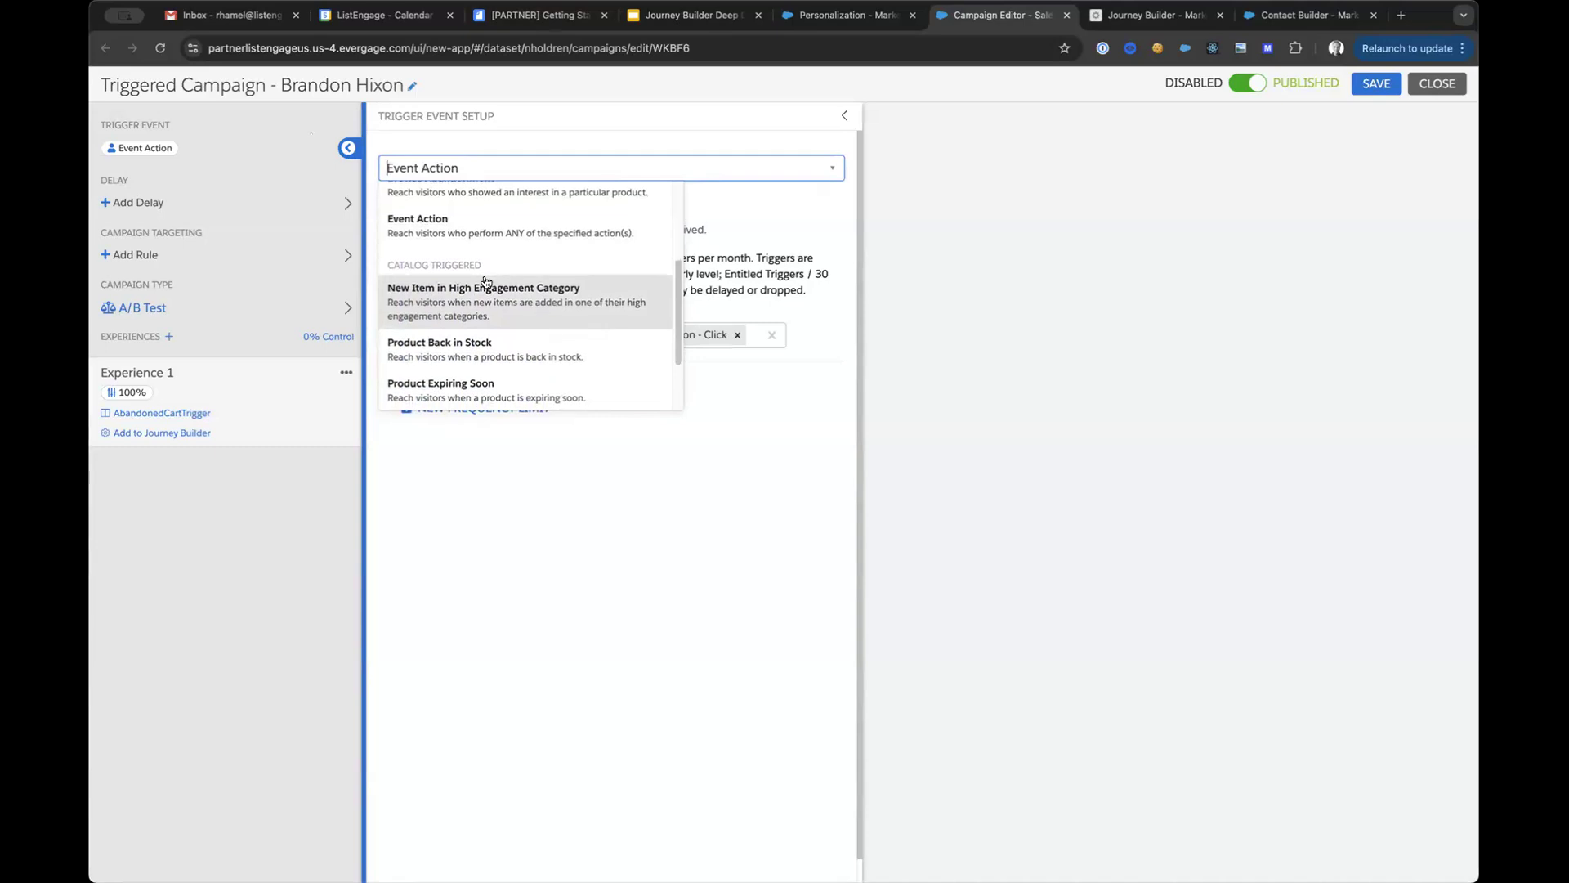
scroll(500, 292, "down", 2)
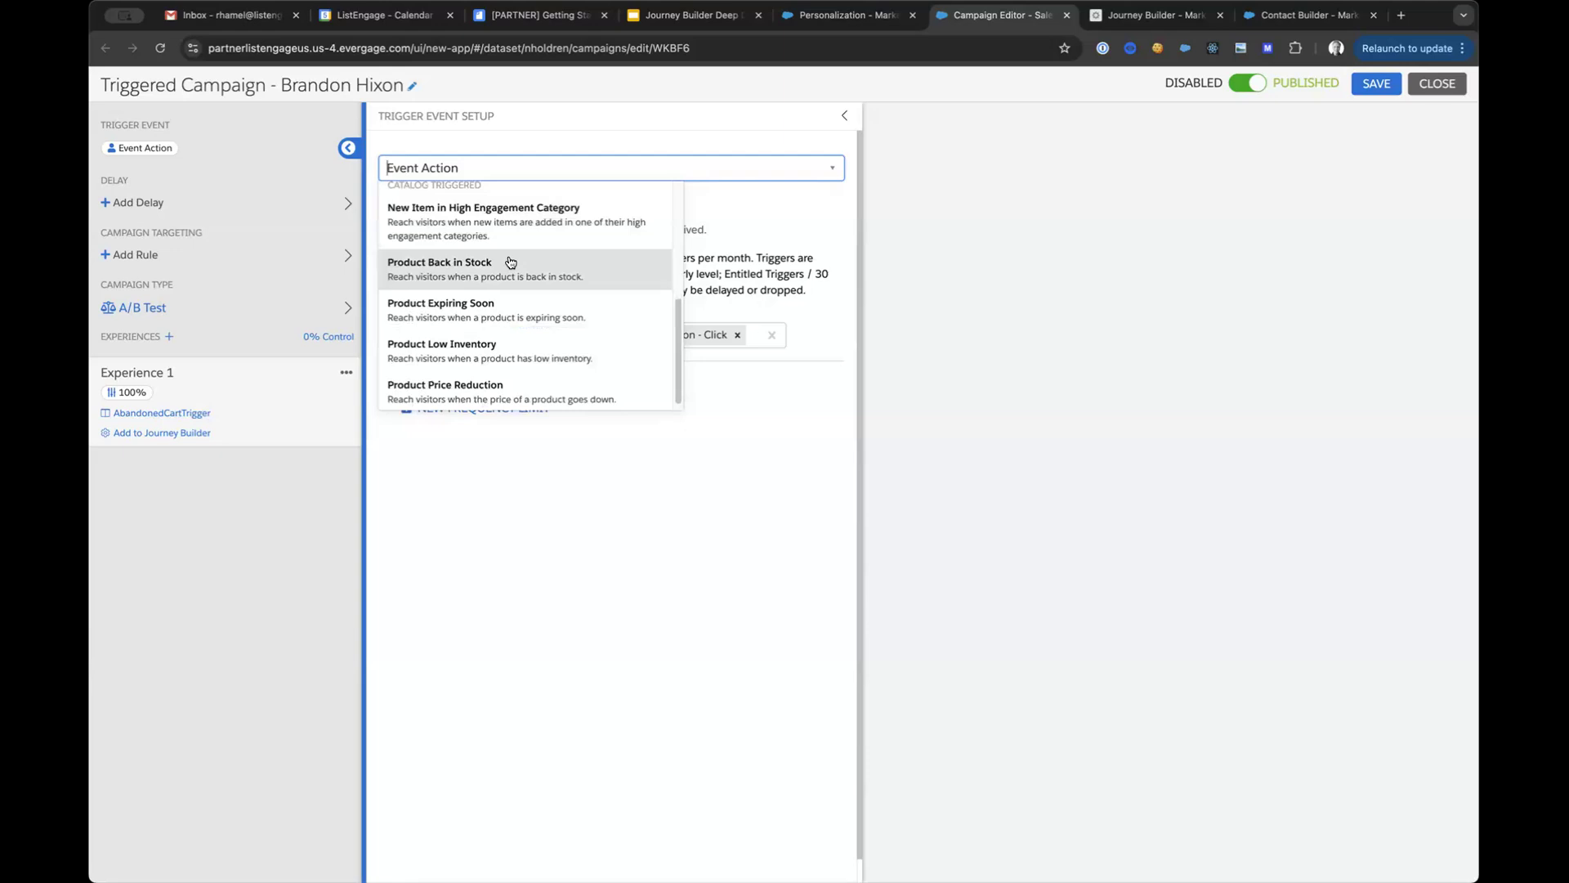
scroll(510, 261, "down", 1)
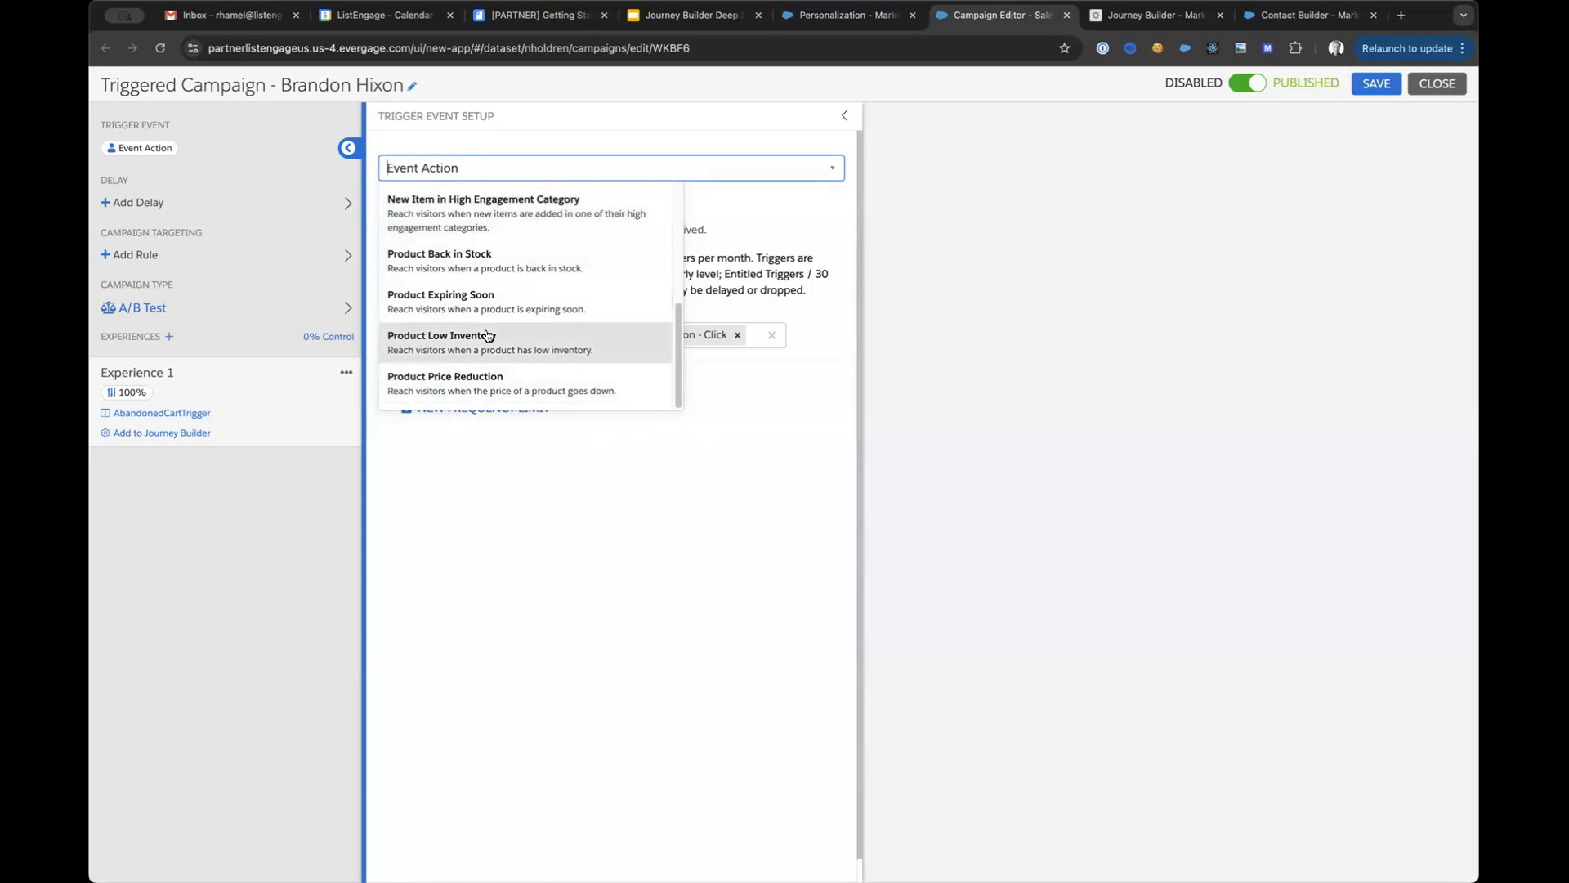
scroll(572, 335, "up", 3)
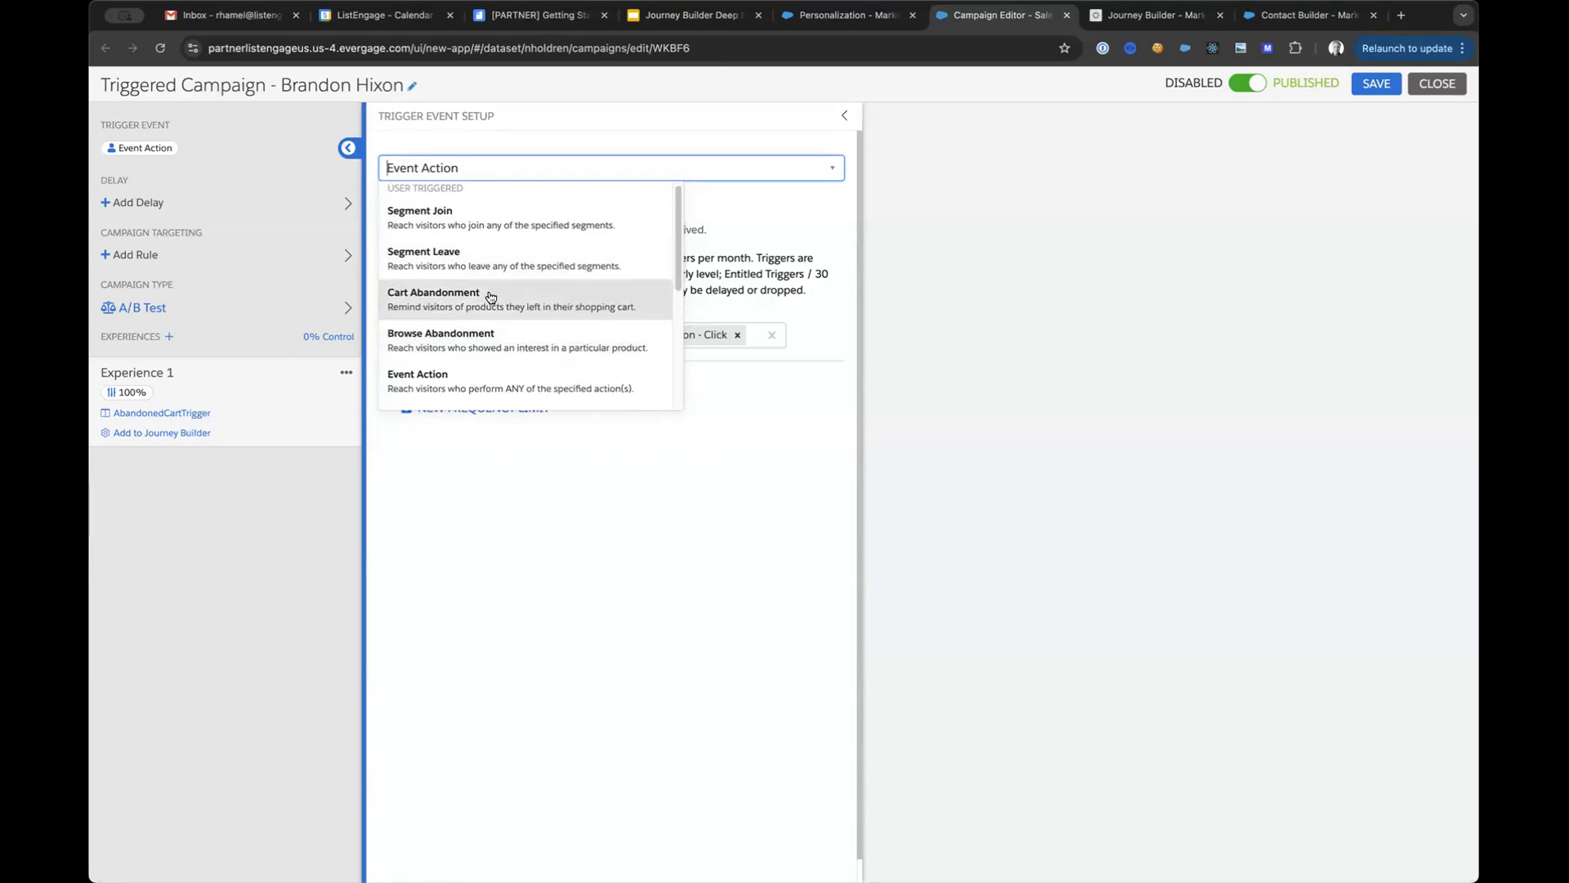
left_click(554, 379)
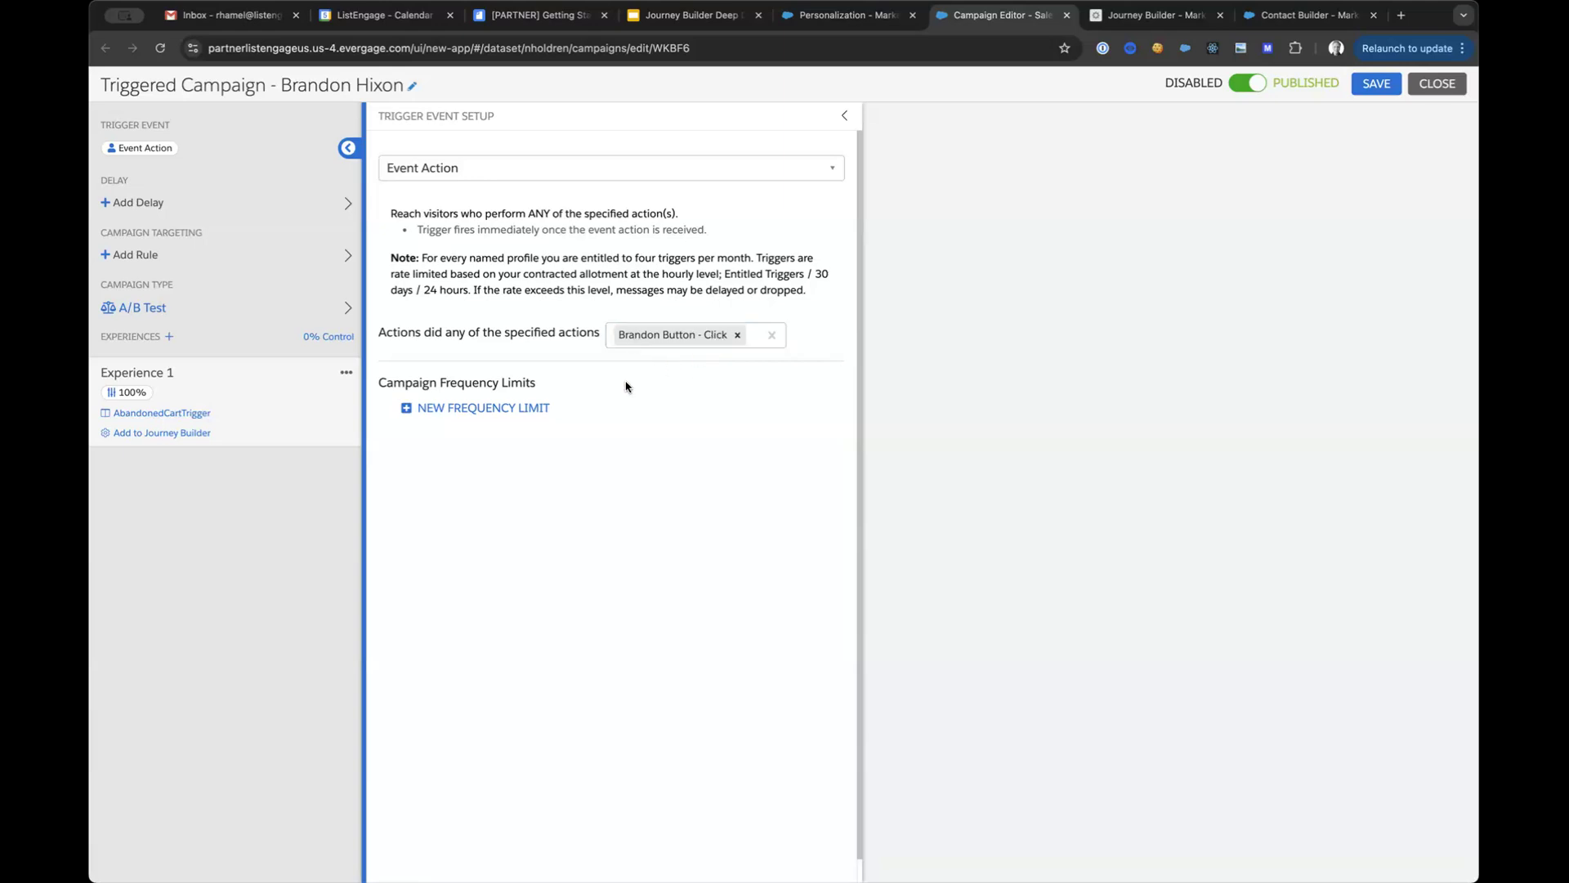
Step: Try adding a campaign frequency limit, remove it, and open the campaign's delay setup
left_click(400, 408)
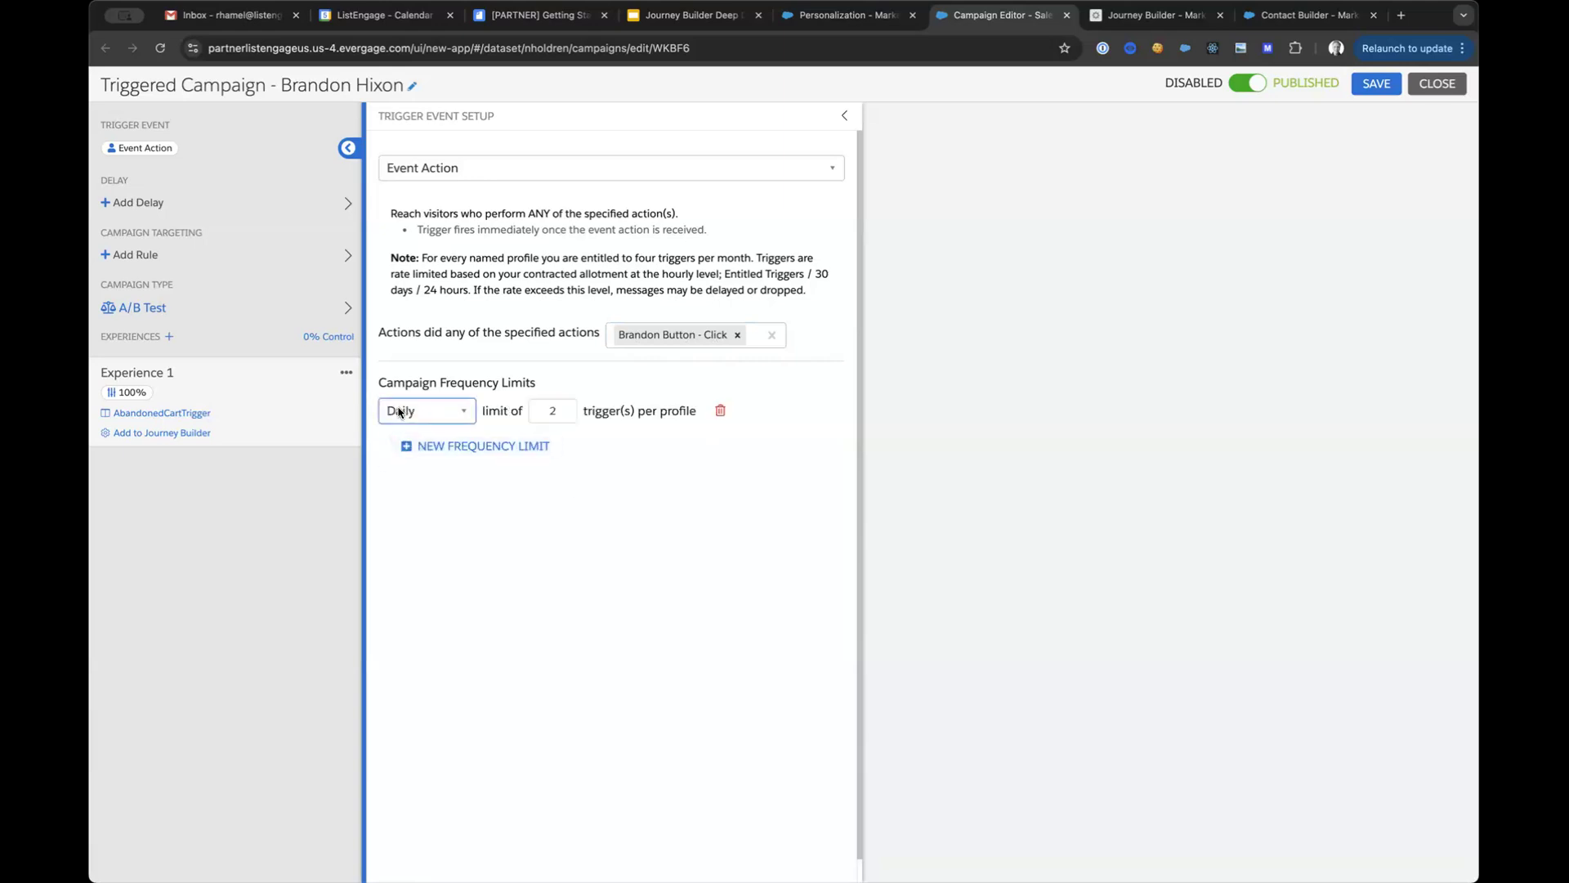
left_click(720, 416)
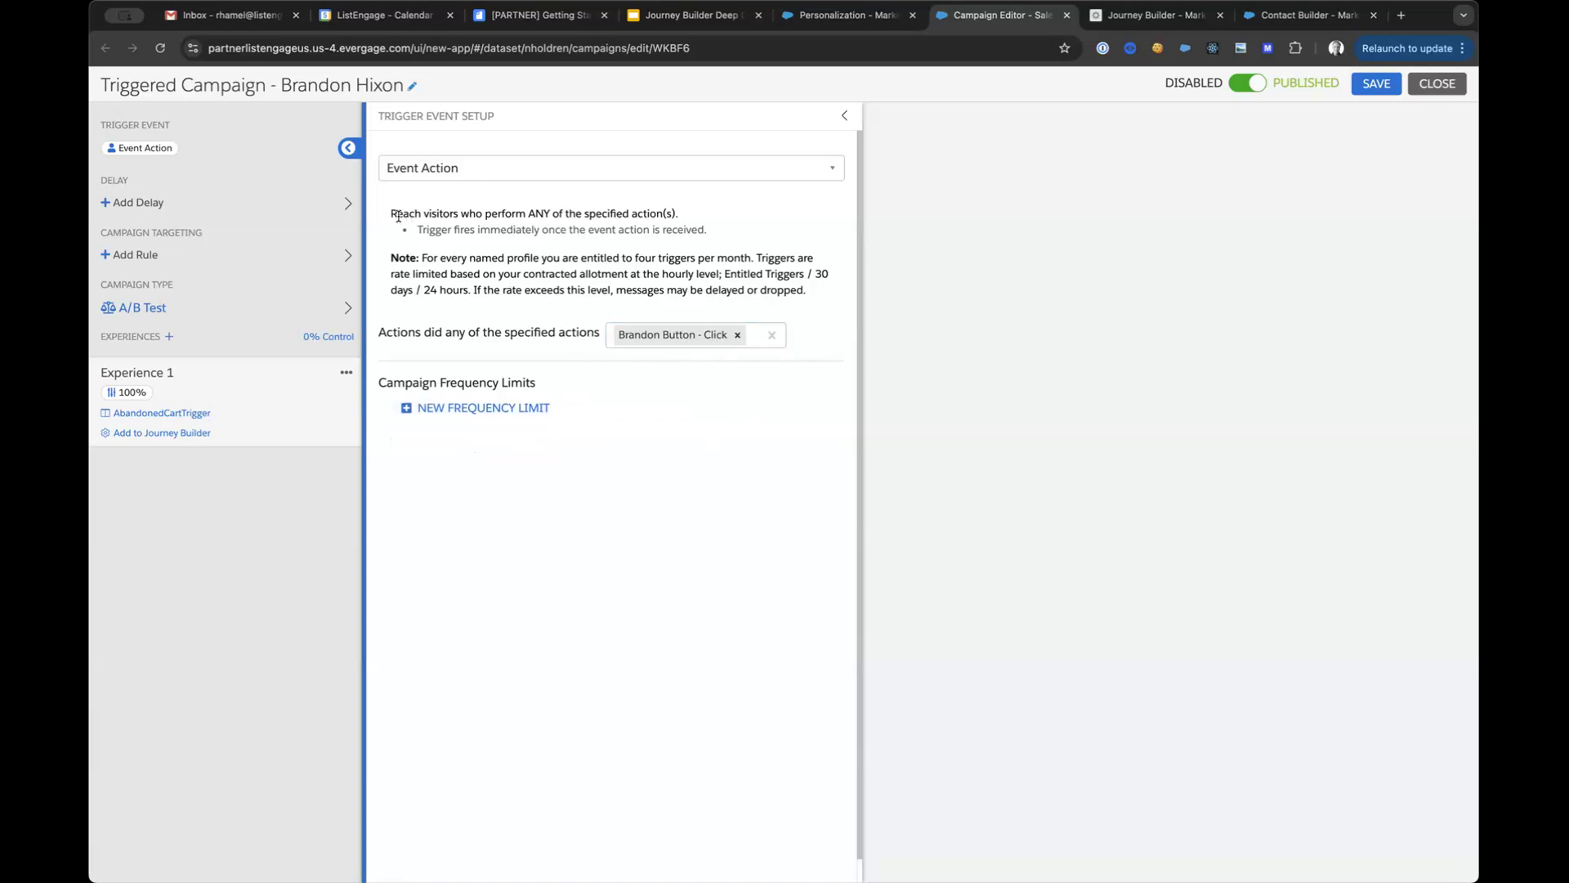
left_click(348, 206)
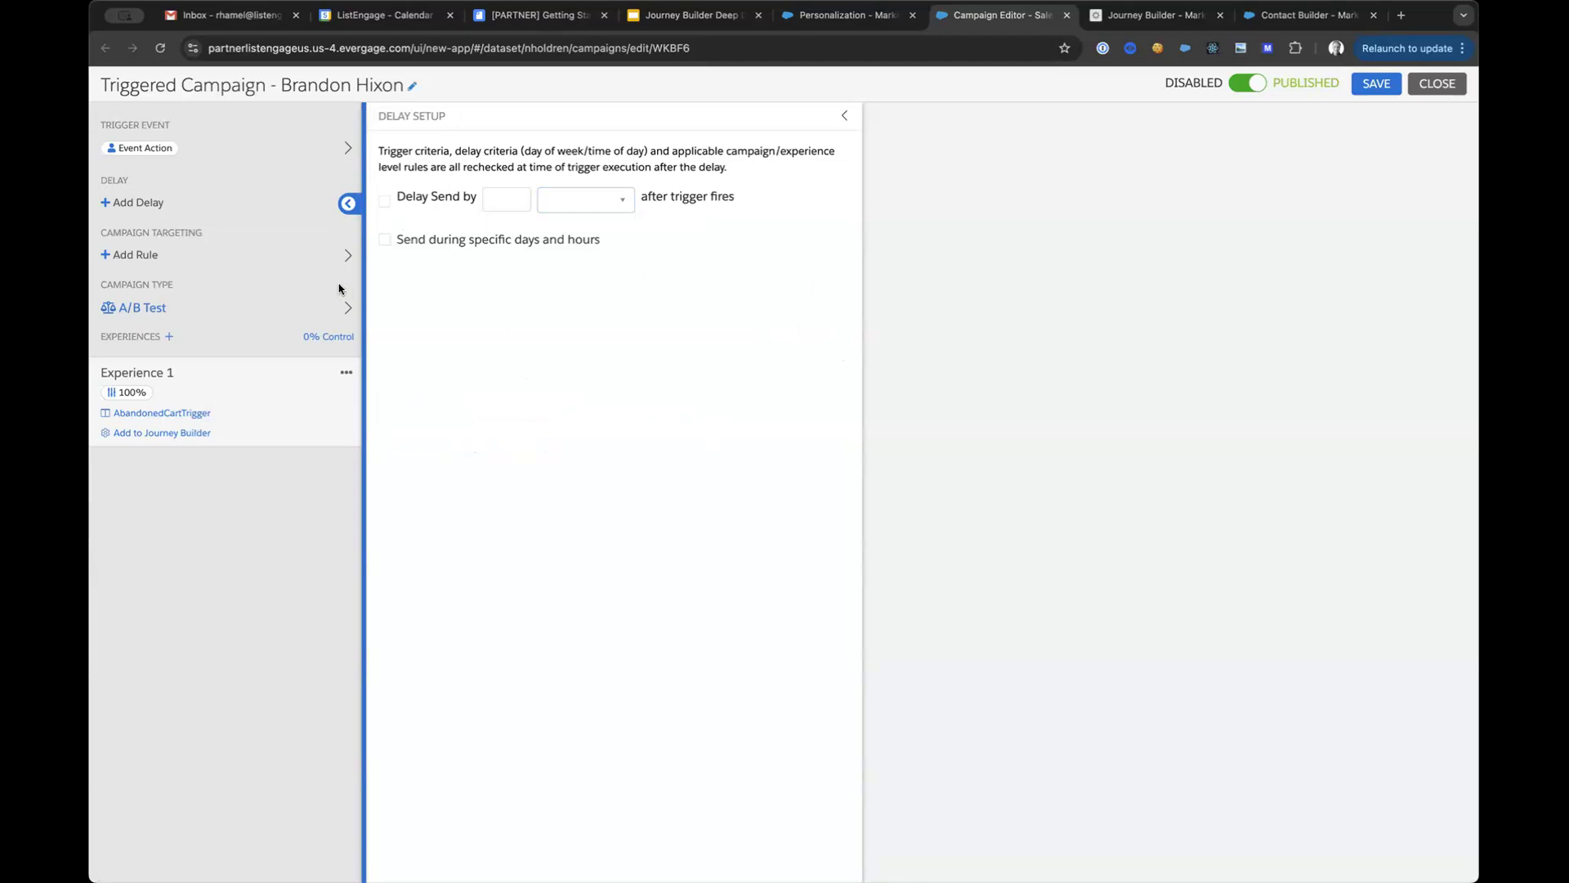
Step: Review the rule categories available for campaign targeting, from Profile Objects to Audience, without adding a rule
left_click(348, 258)
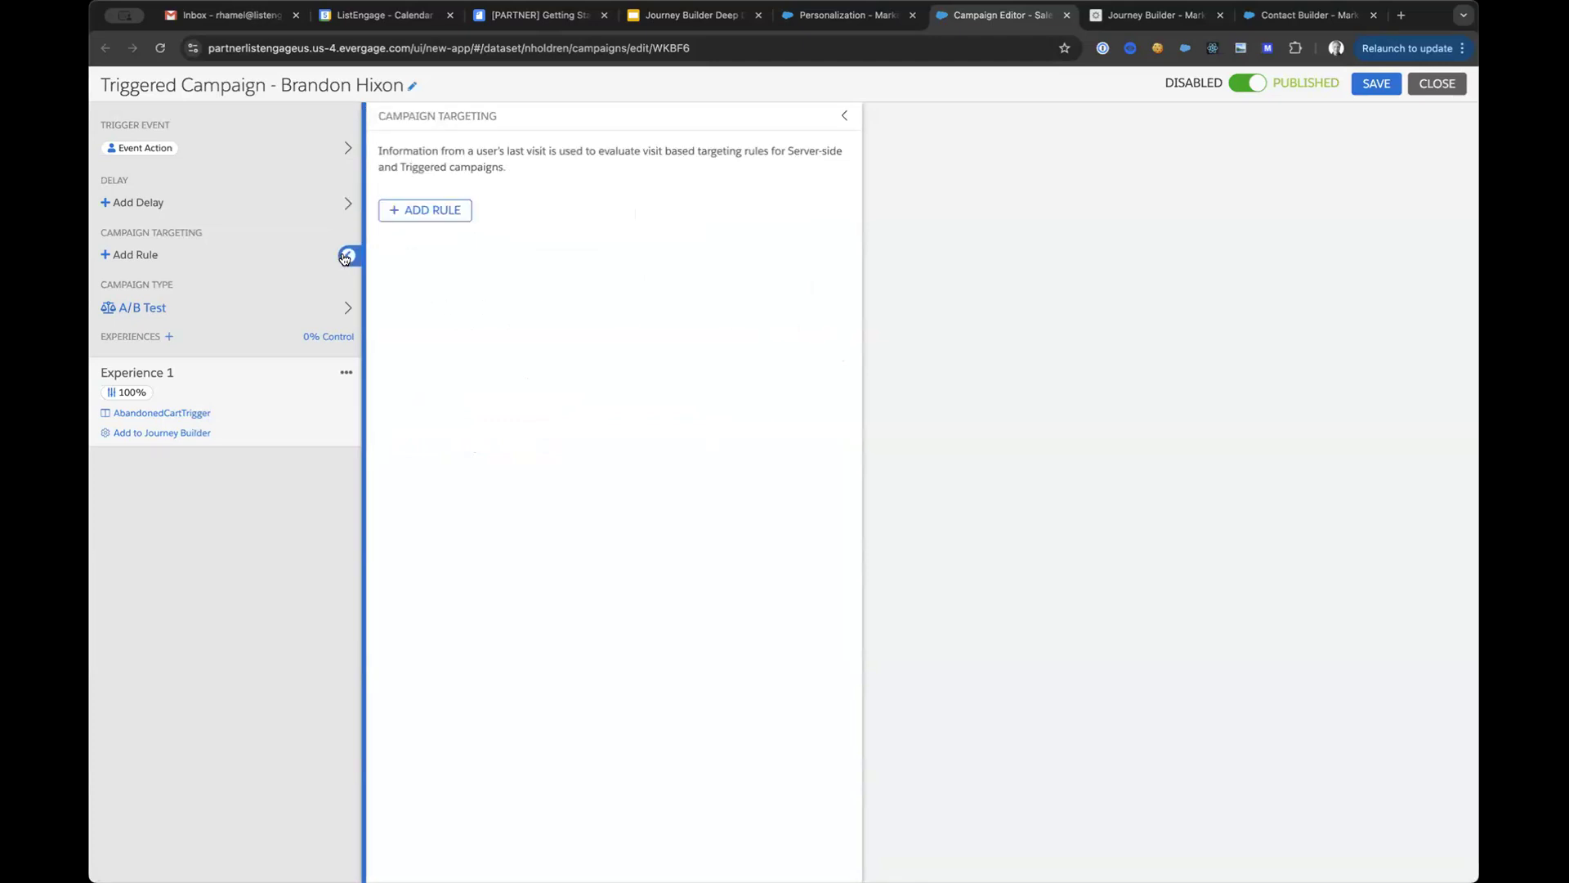
left_click(405, 216)
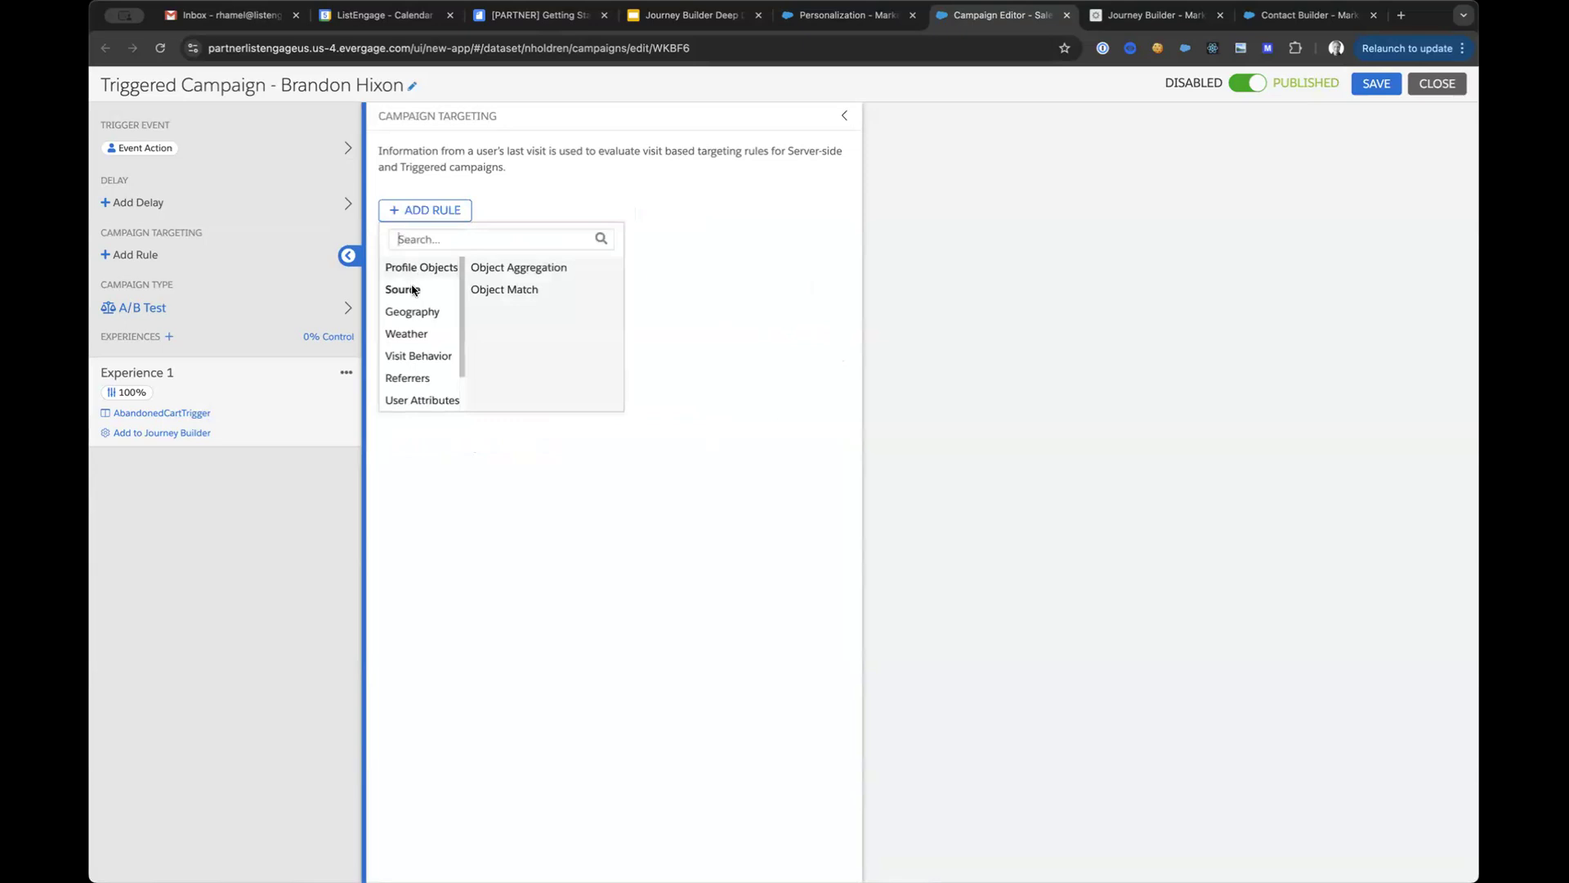
mouse_move(417, 316)
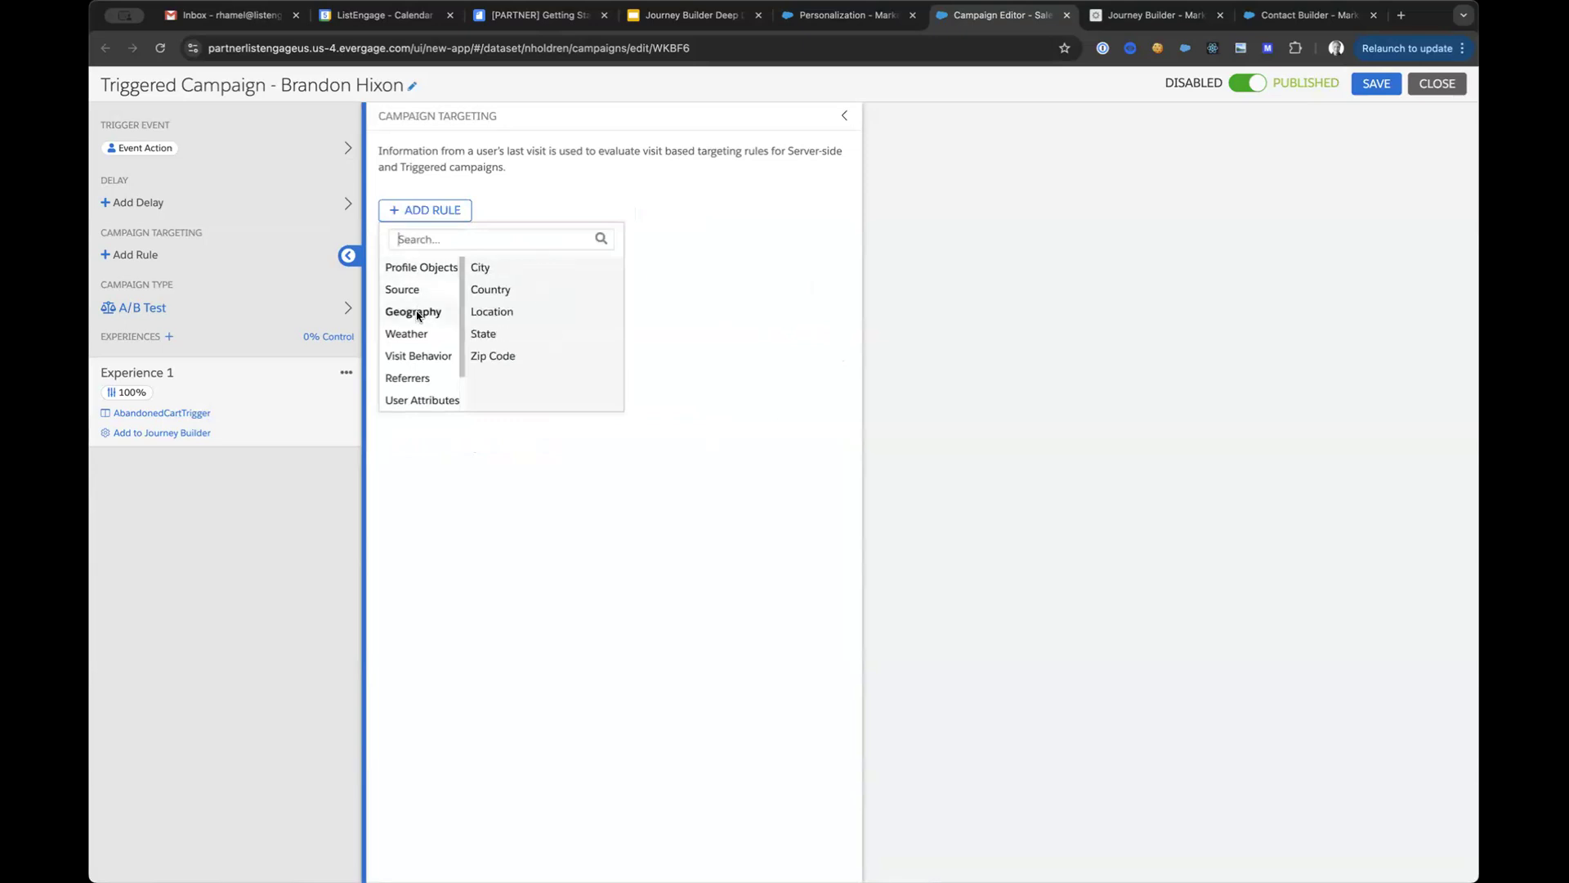
mouse_move(419, 353)
mouse_move(432, 387)
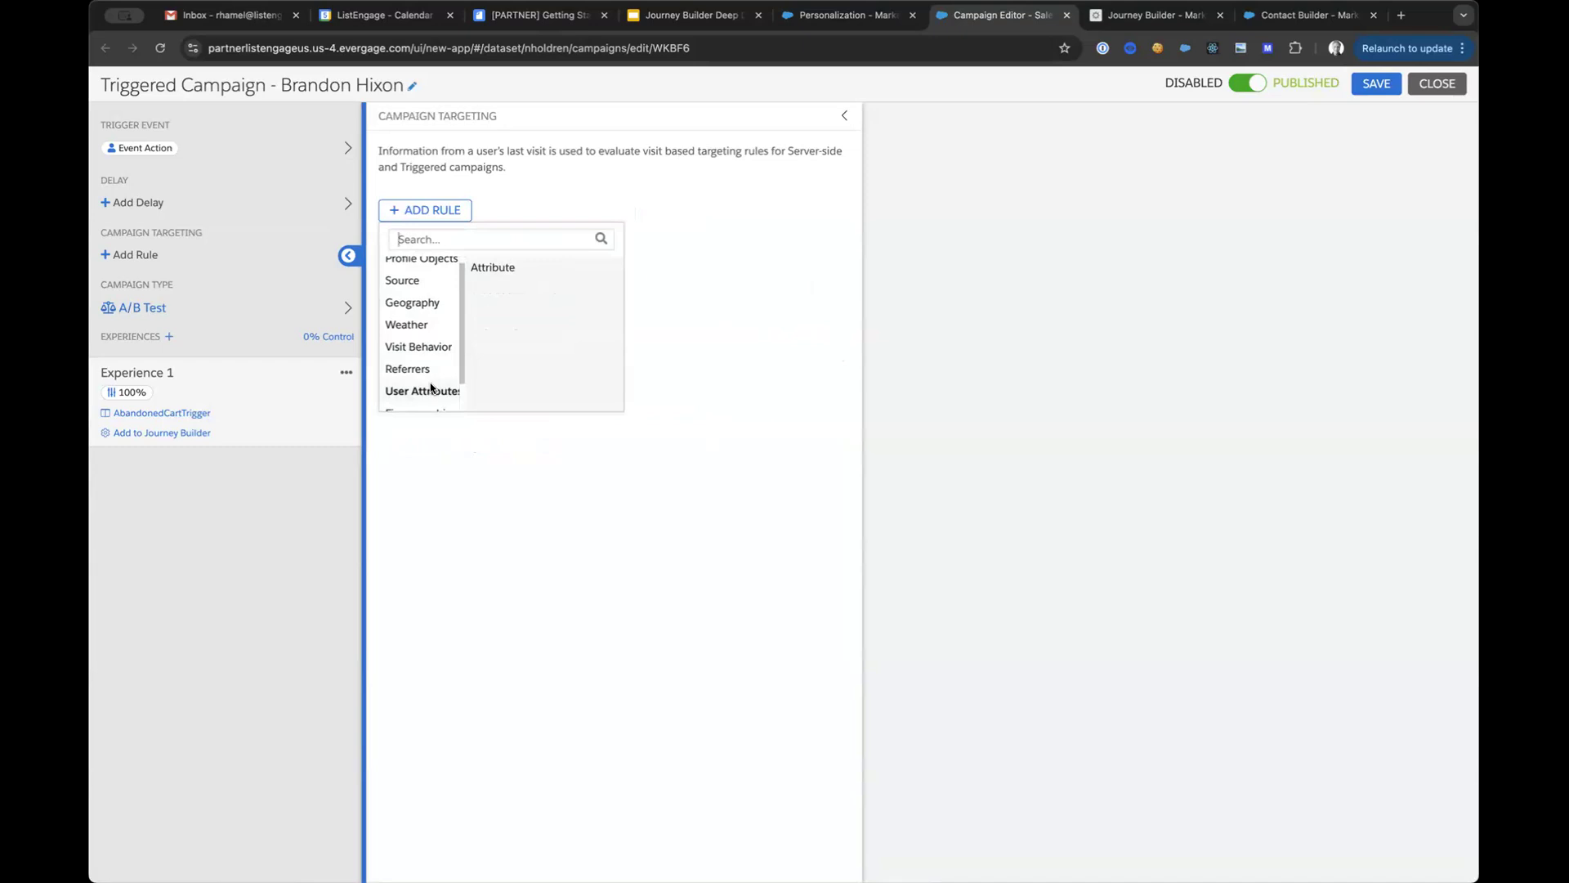
scroll(419, 347, "down", 1)
scroll(415, 394, "down", 1)
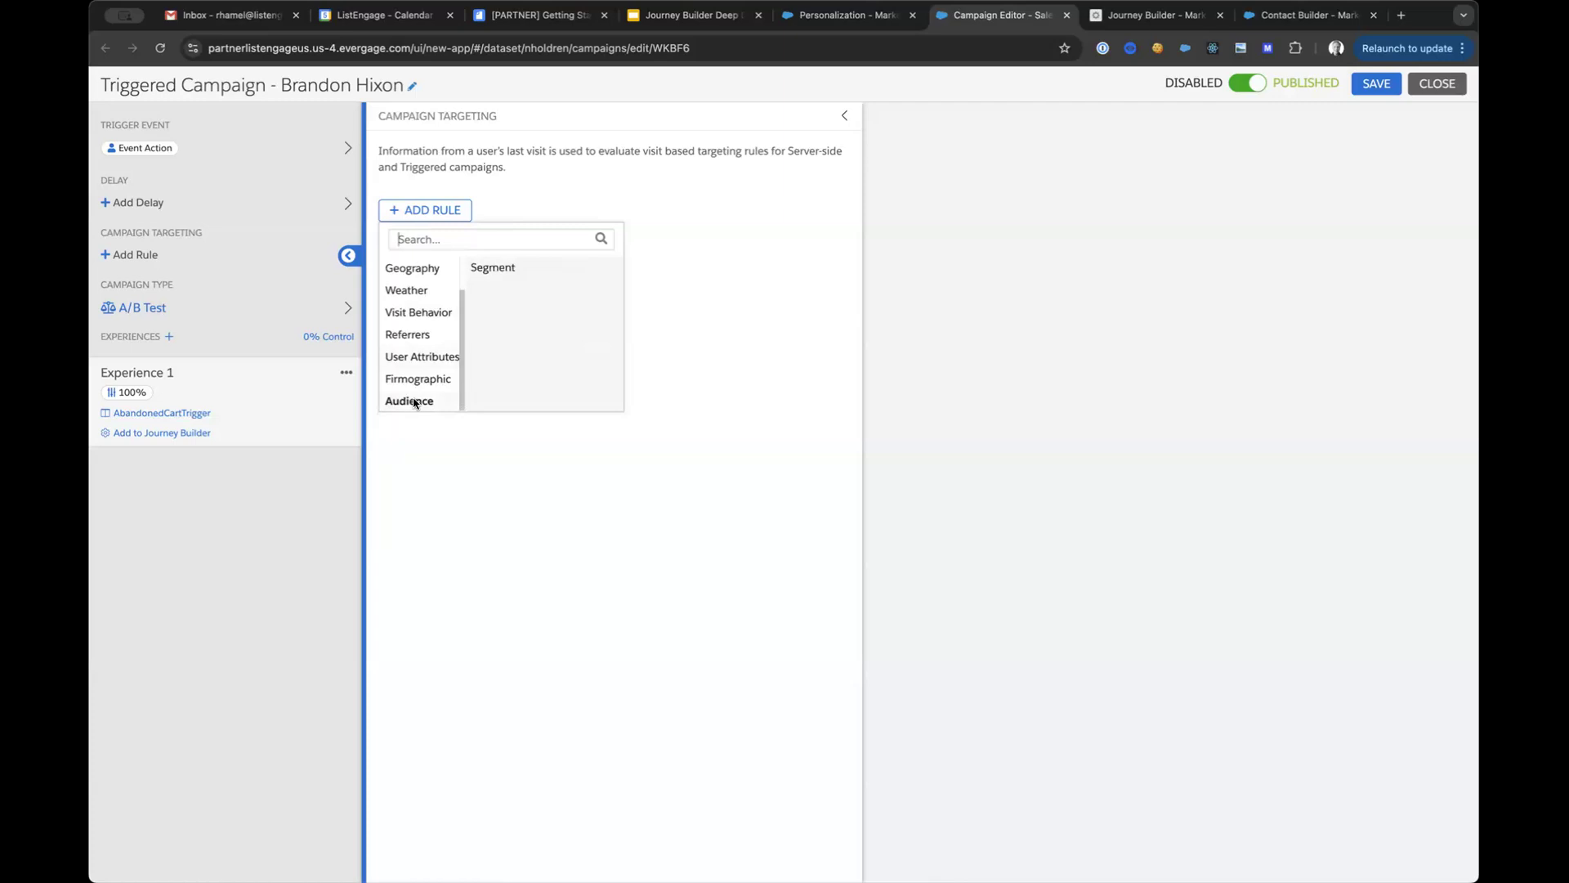
left_click(528, 520)
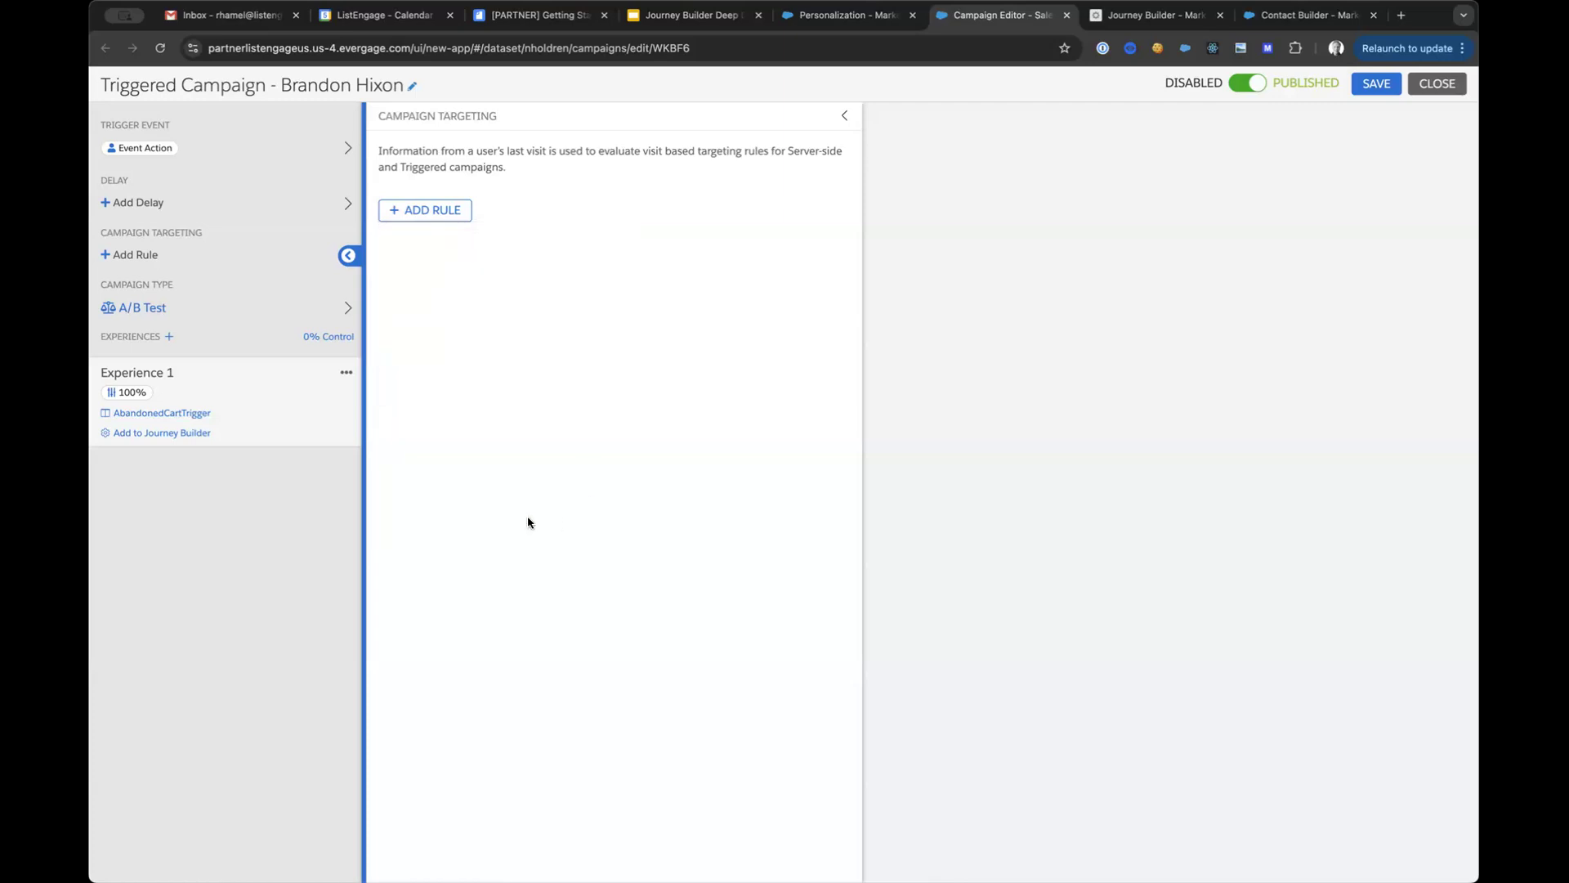
Step: Check the campaign type and trigger event setup, and open Experience 1's AbandonedCartTrigger template settings
left_click(349, 310)
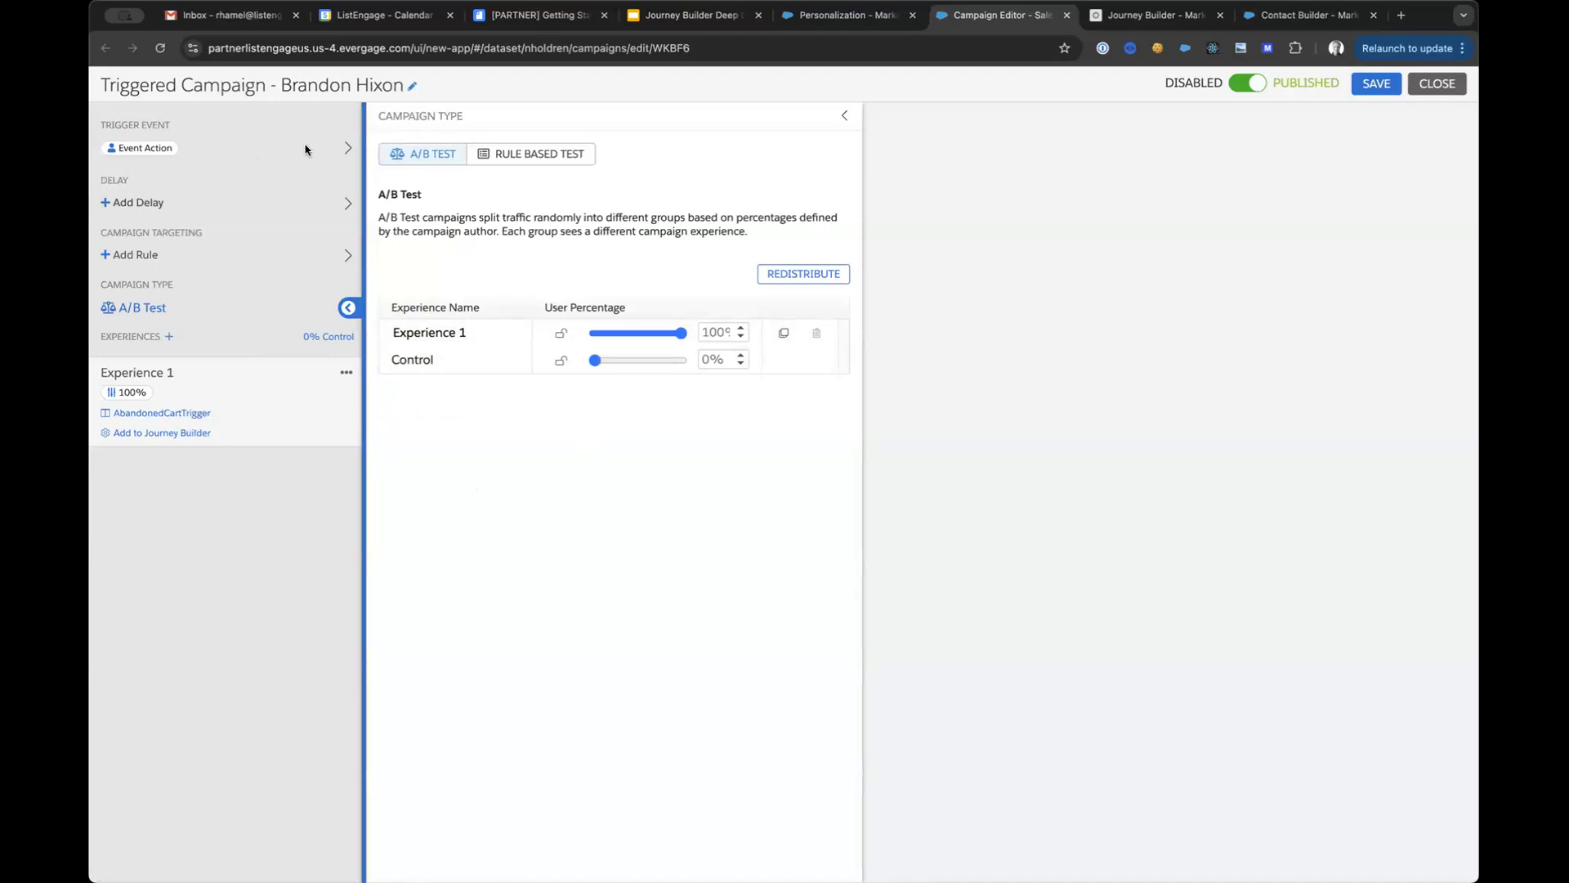
left_click(347, 149)
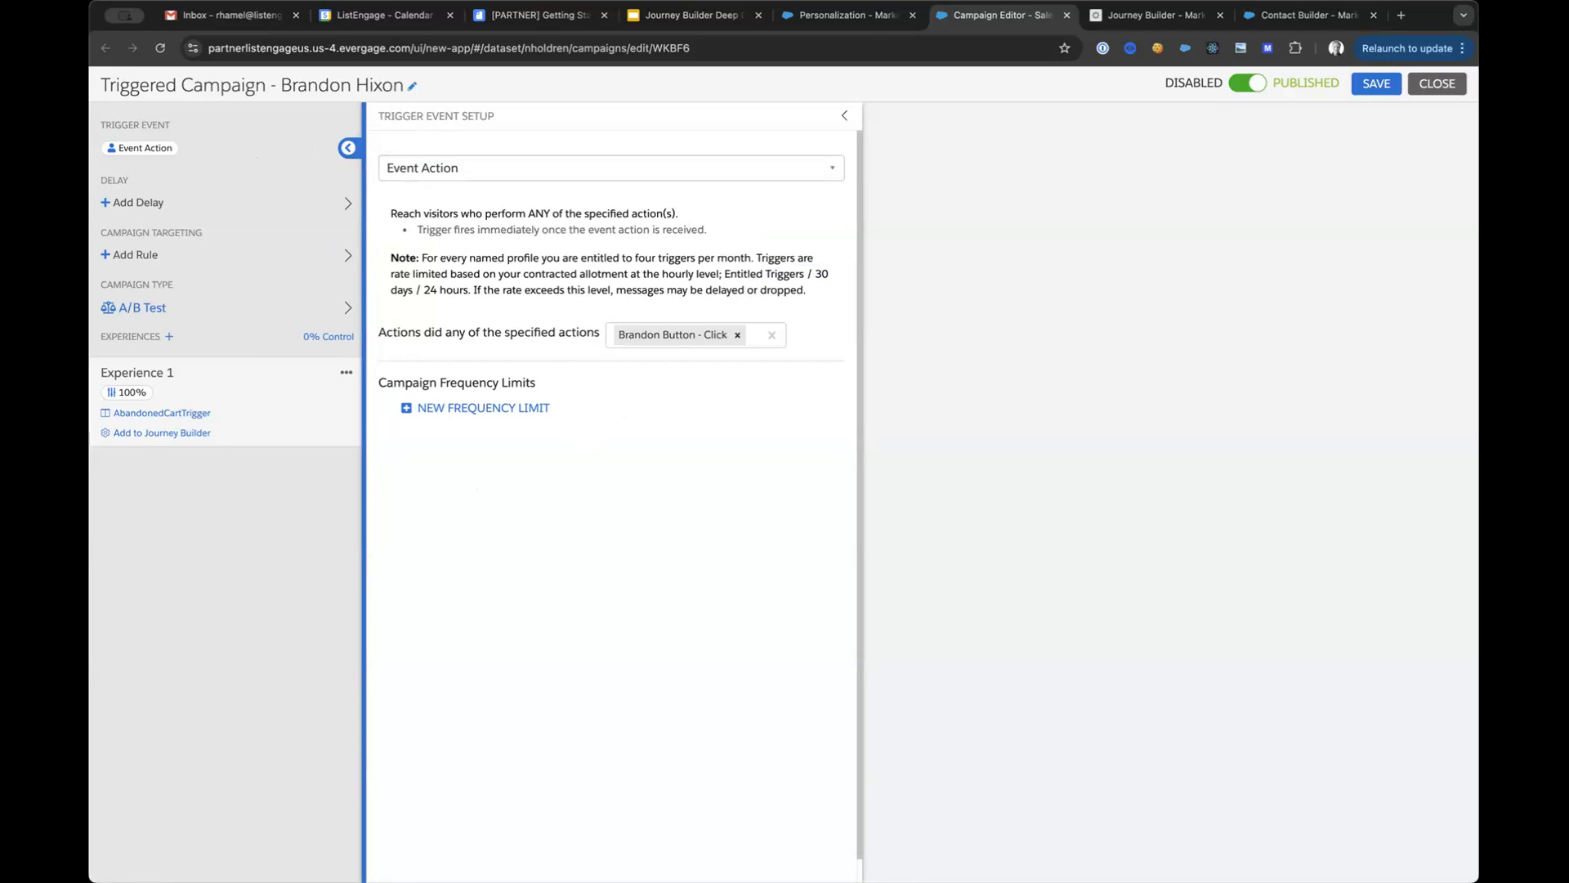
left_click(164, 416)
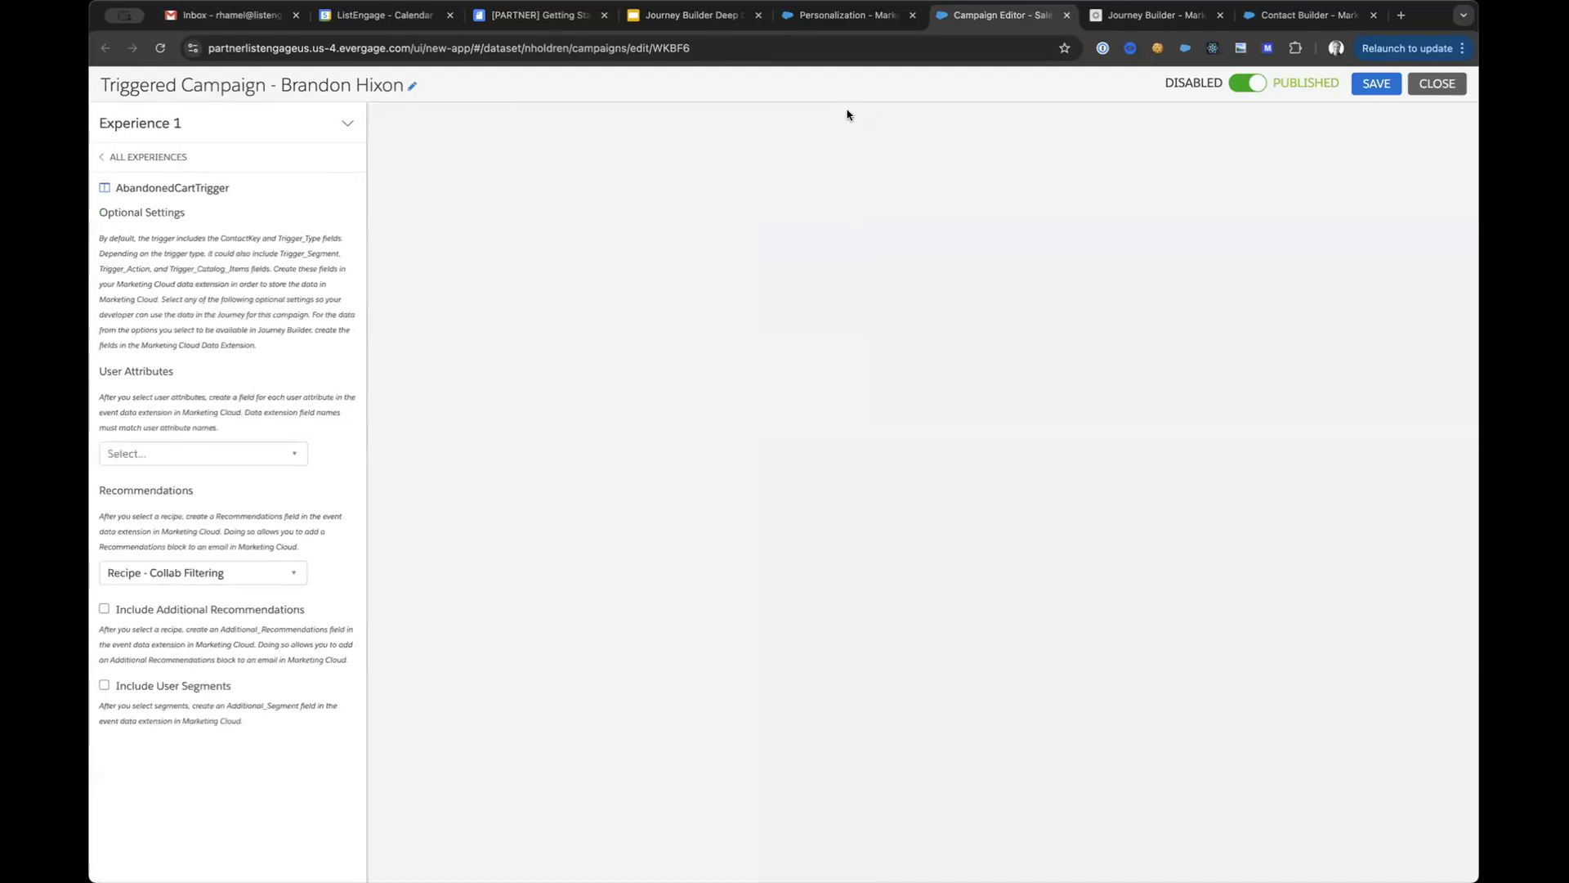
Step: From Personalization's Server-Side and Triggered Templates, open the global templates and clone Journey Builder Trigger
left_click(825, 22)
mouse_move(196, 273)
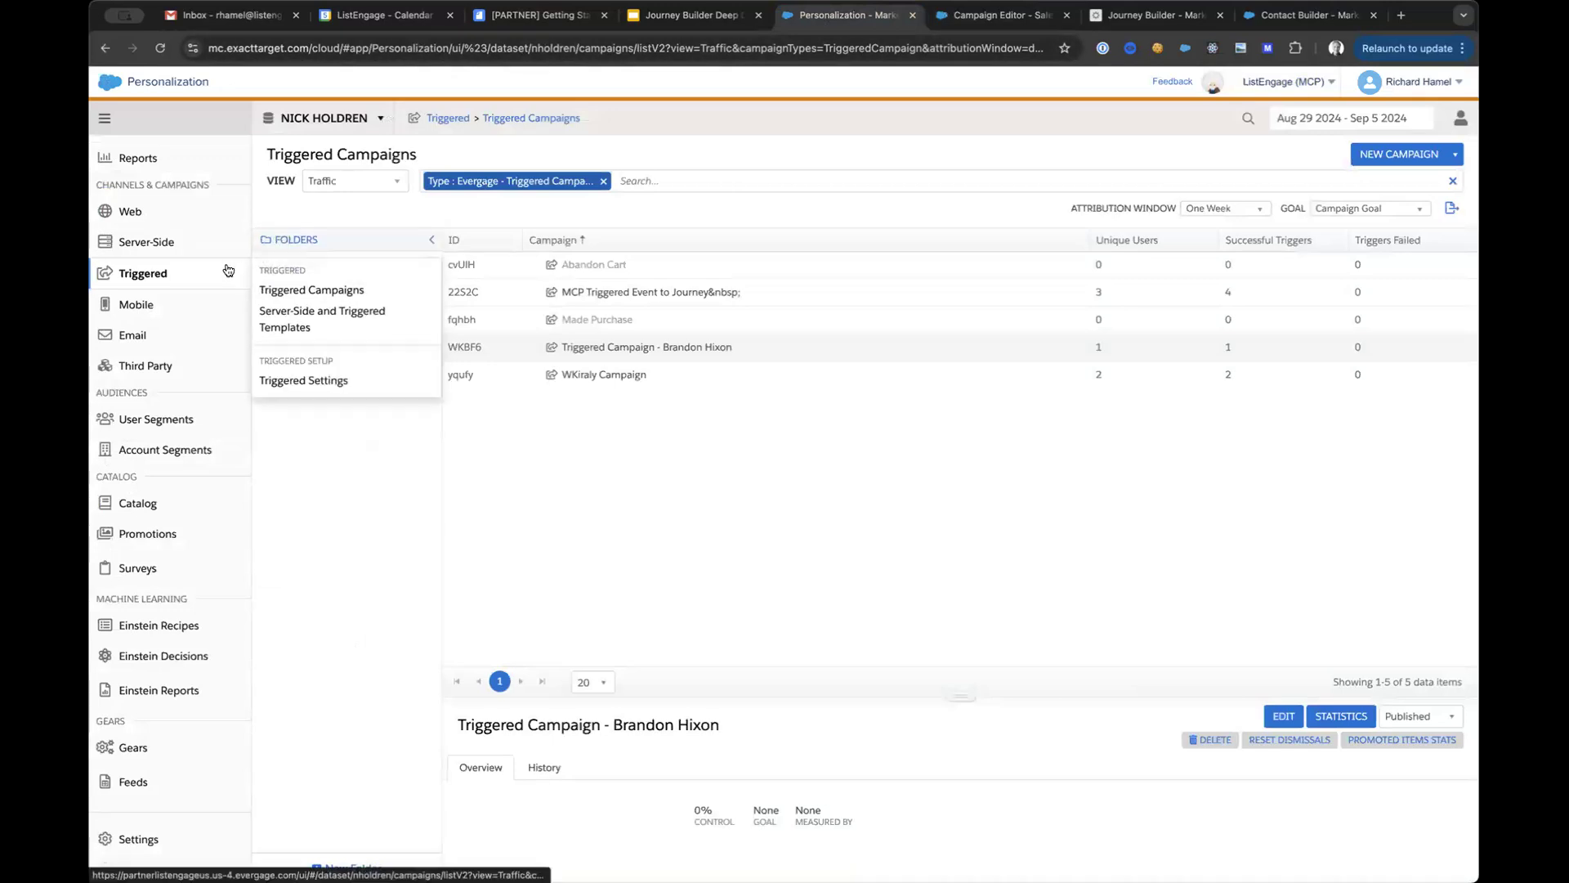
left_click(311, 314)
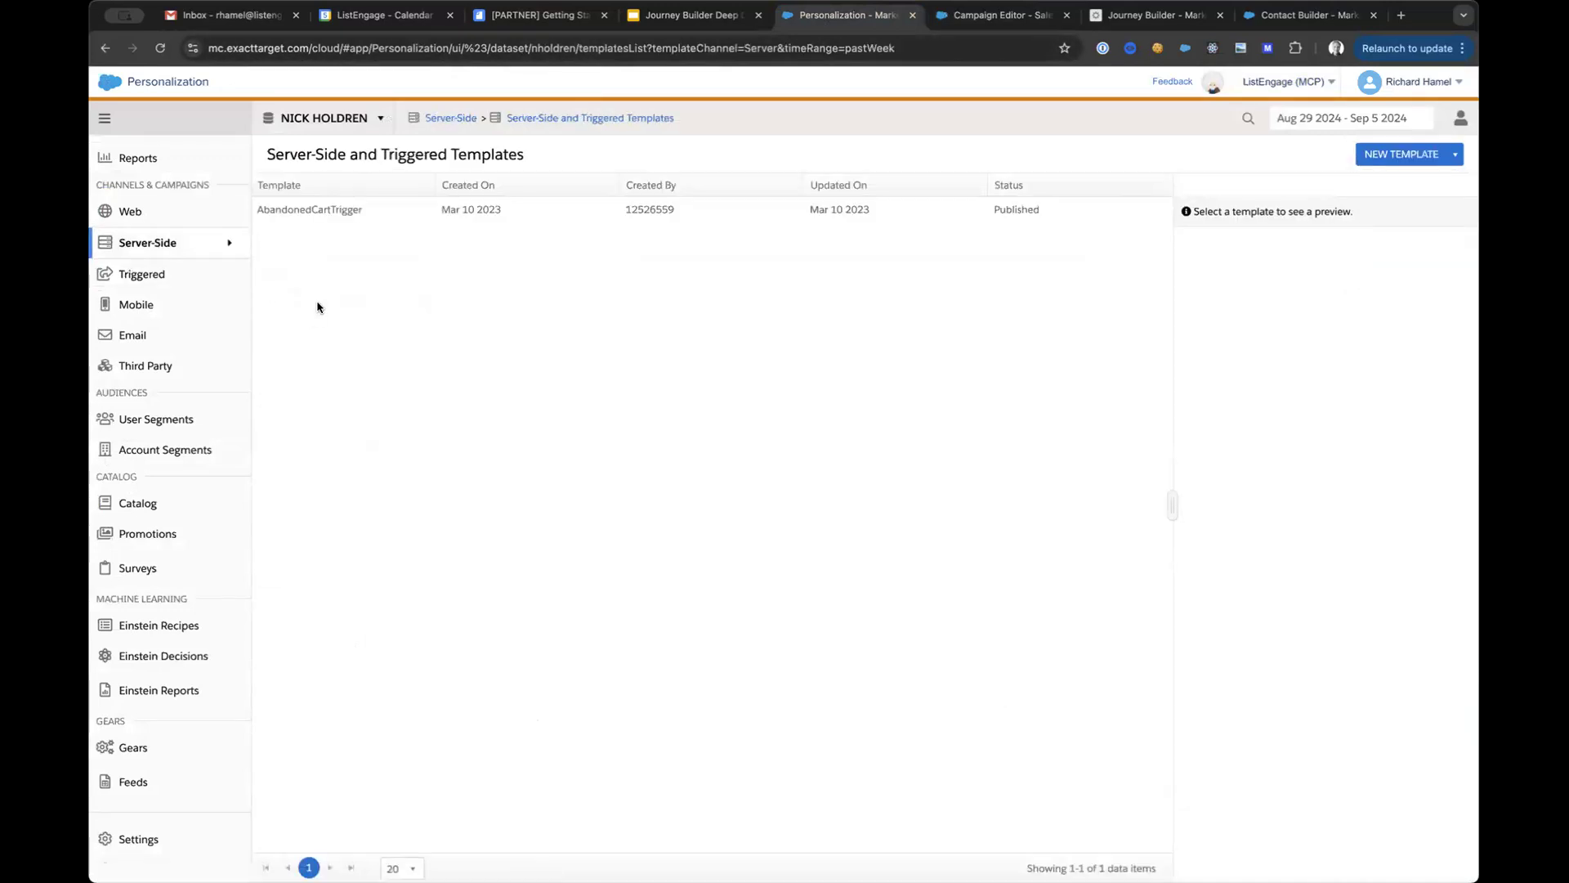
left_click(1455, 155)
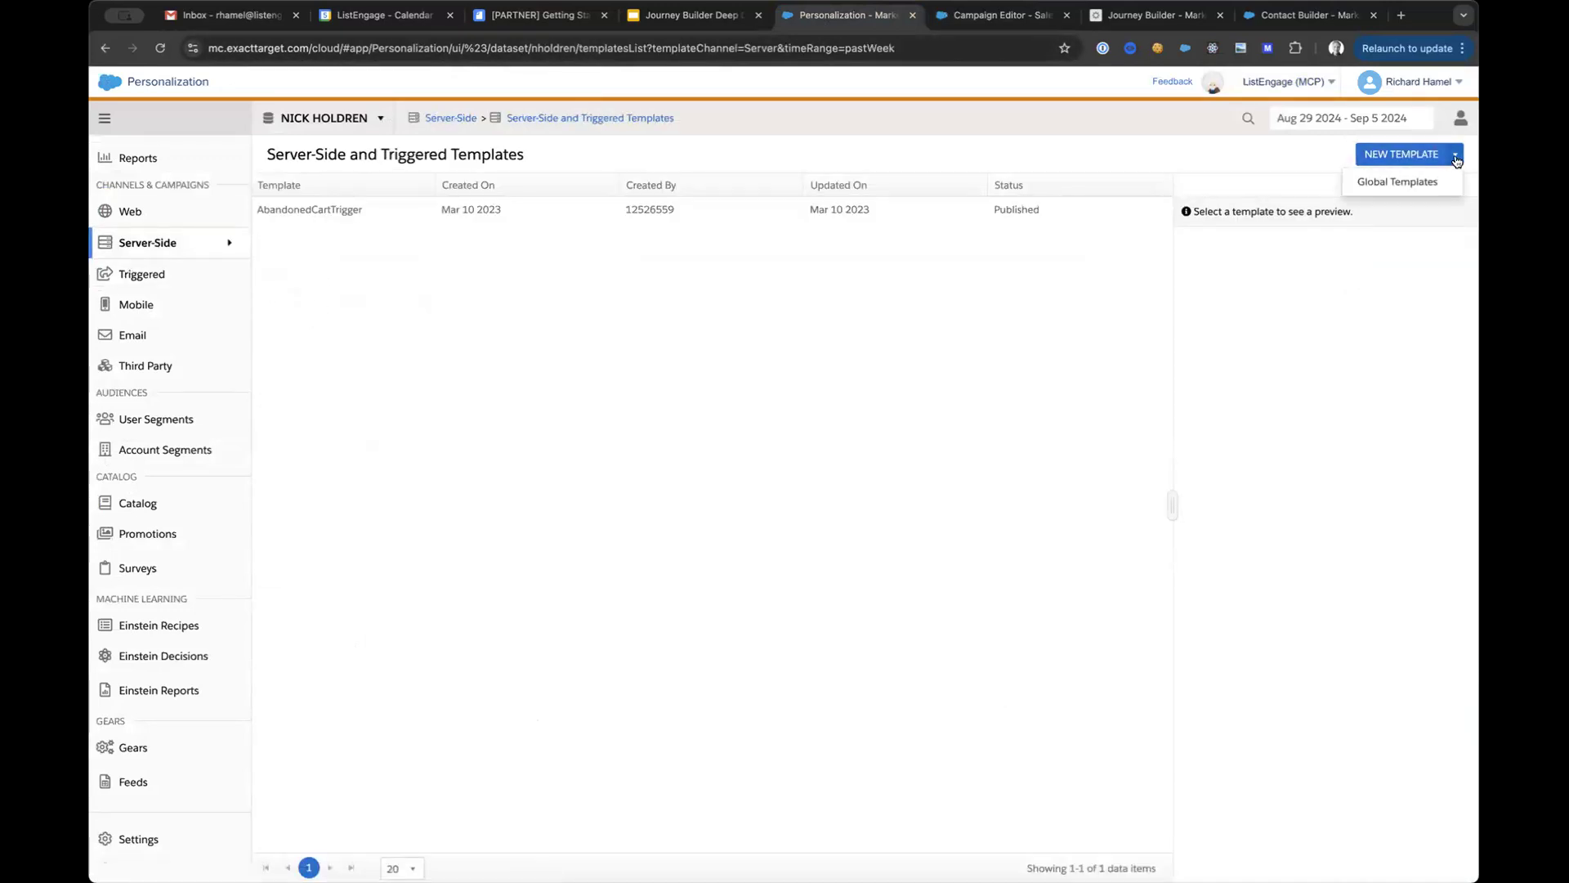
left_click(1380, 185)
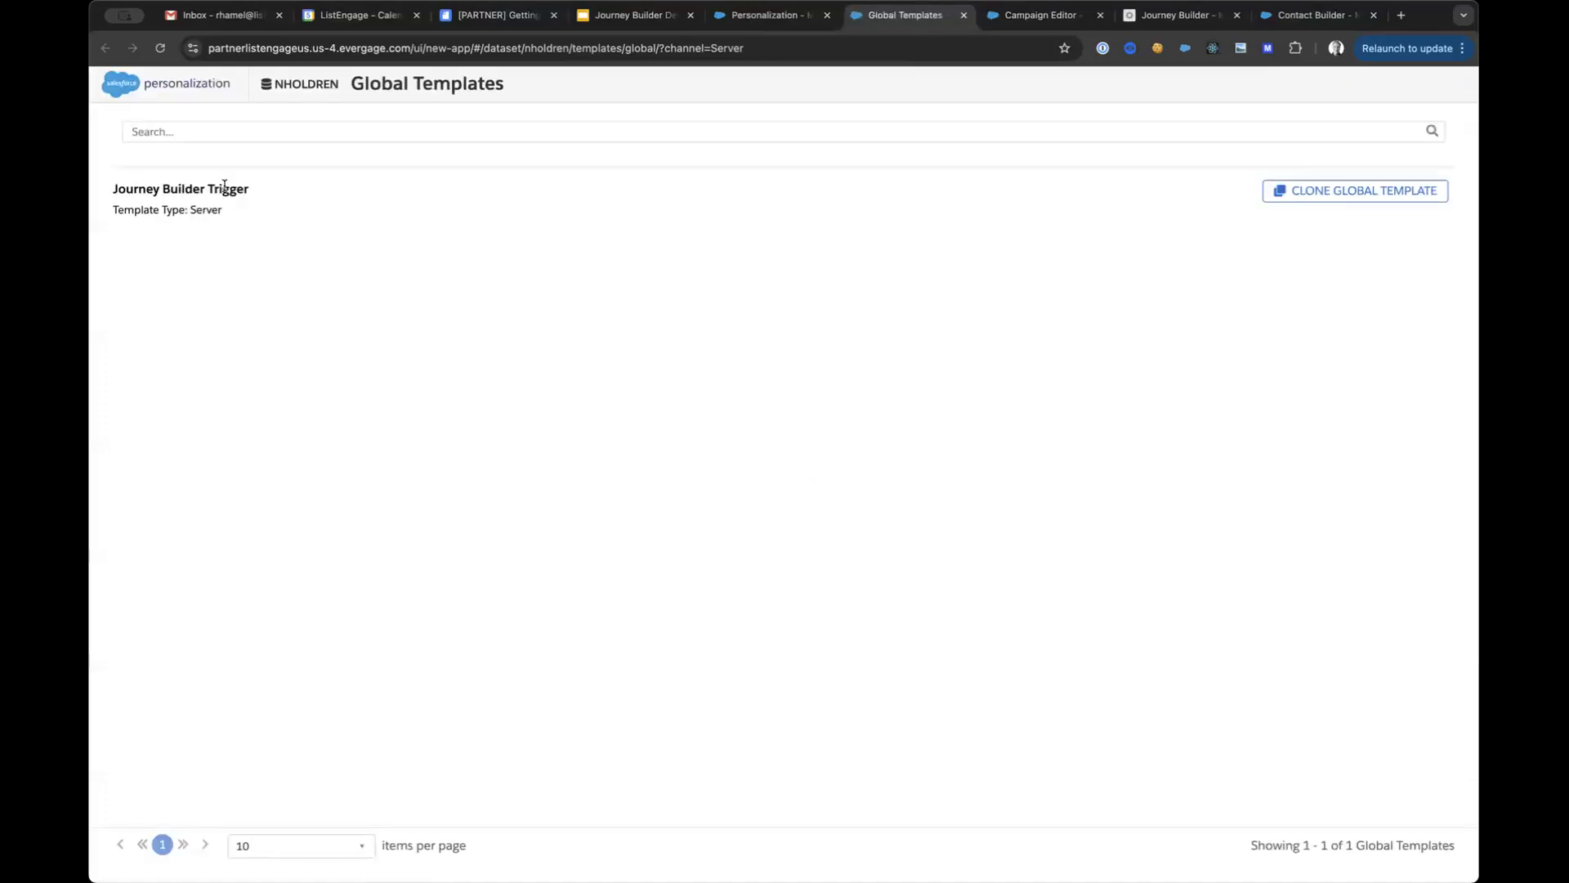
left_click(1292, 181)
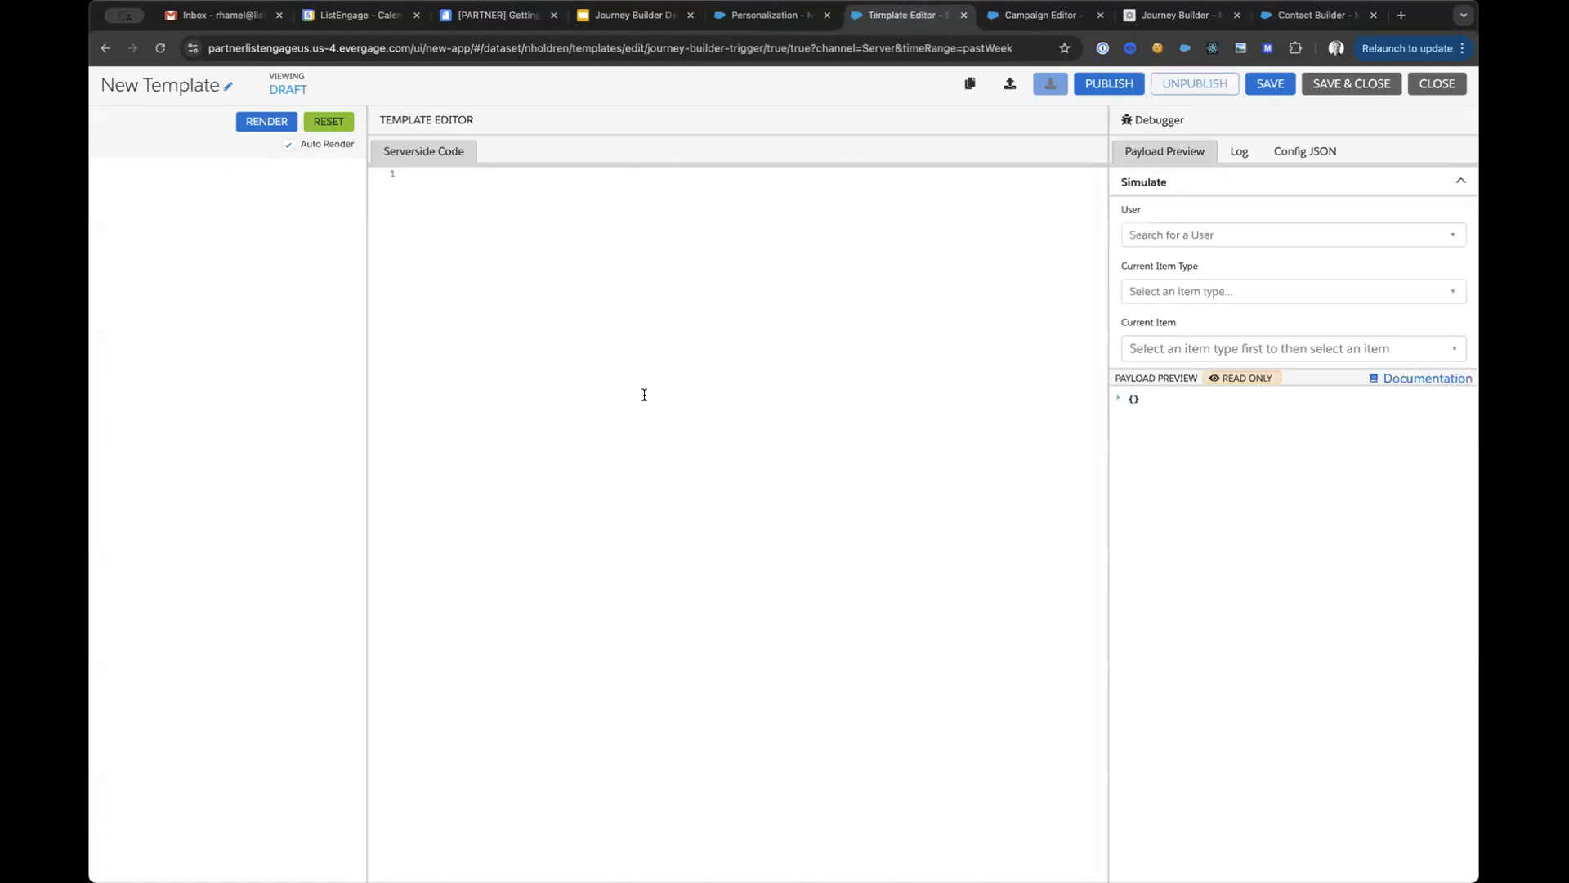
Step: Examine the cloned template's server-side code, from the default catalog object attributes to the JourneyBuilderTriggerPayload class
scroll(663, 398, "down", 6)
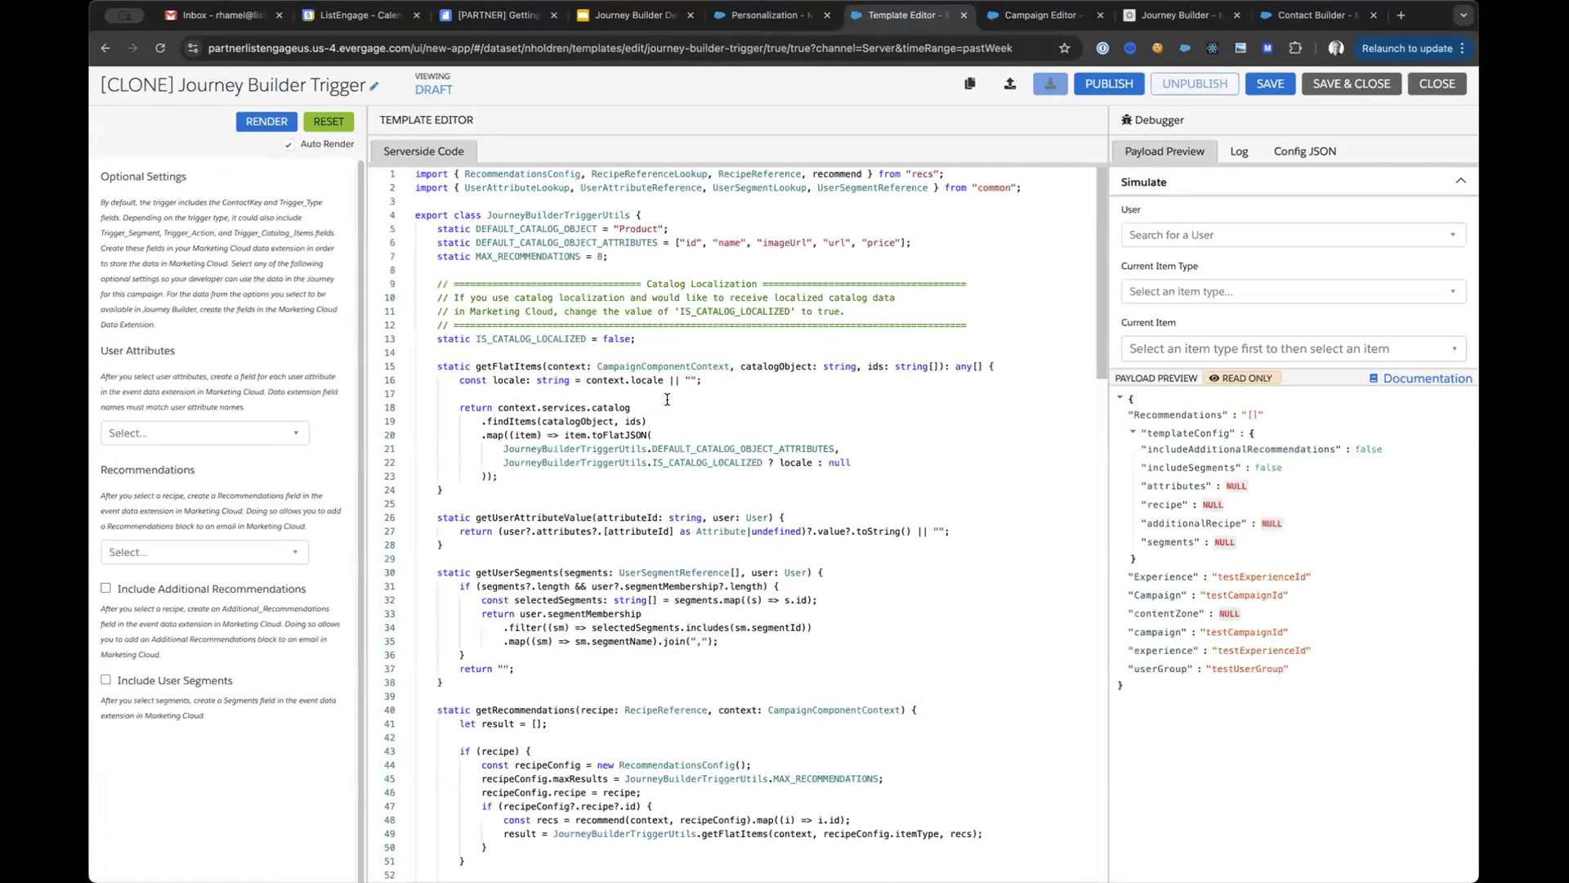
scroll(673, 398, "up", 6)
left_click(902, 243)
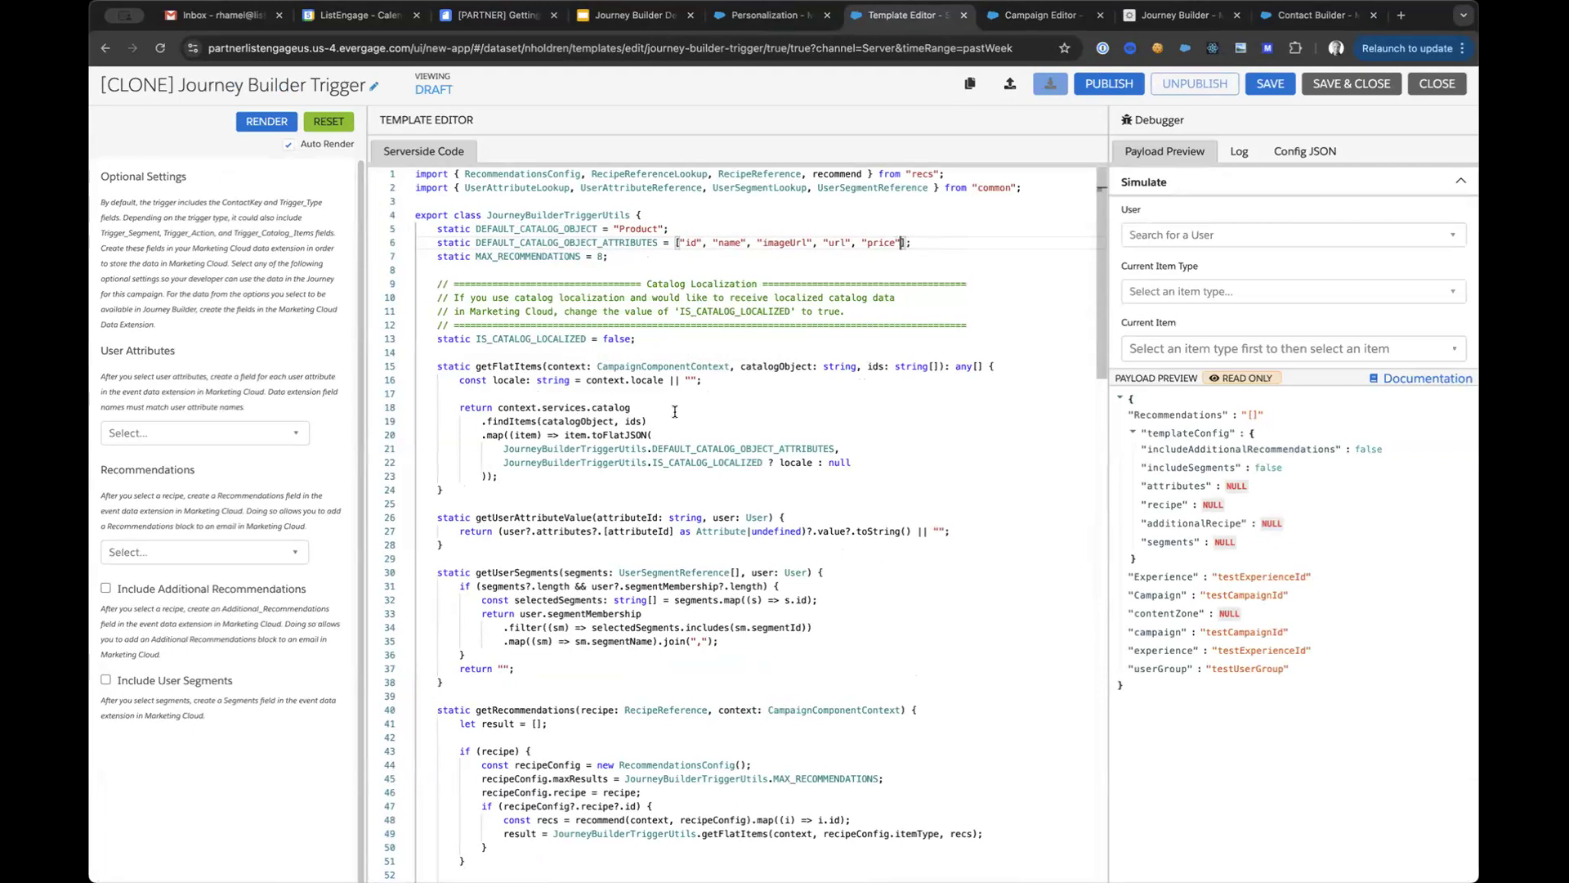
scroll(675, 411, "down", 5)
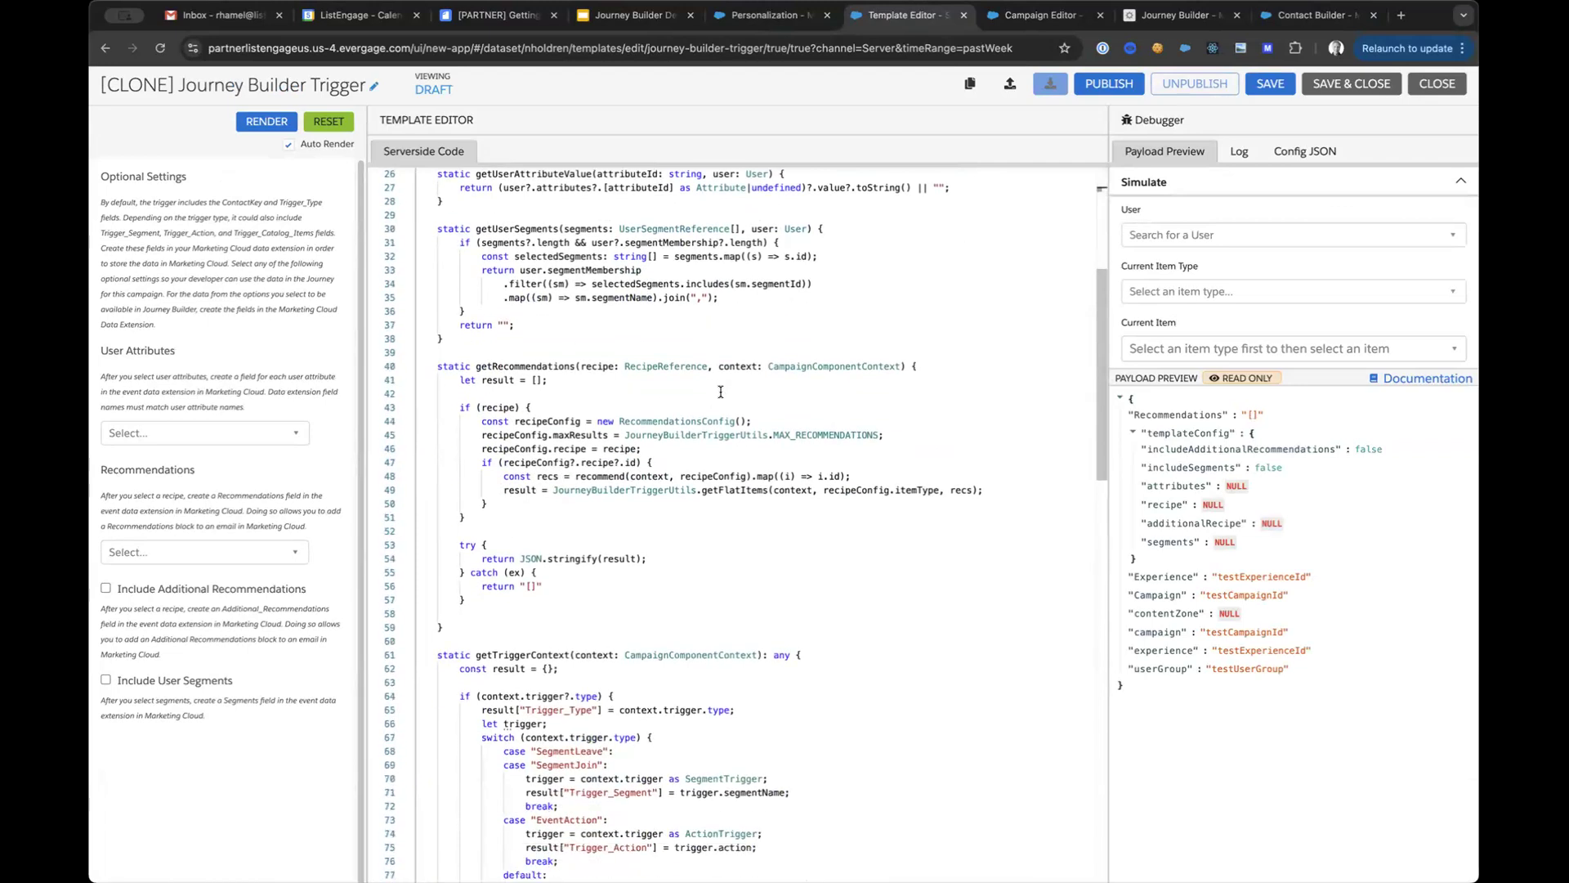
scroll(730, 357, "down", 1)
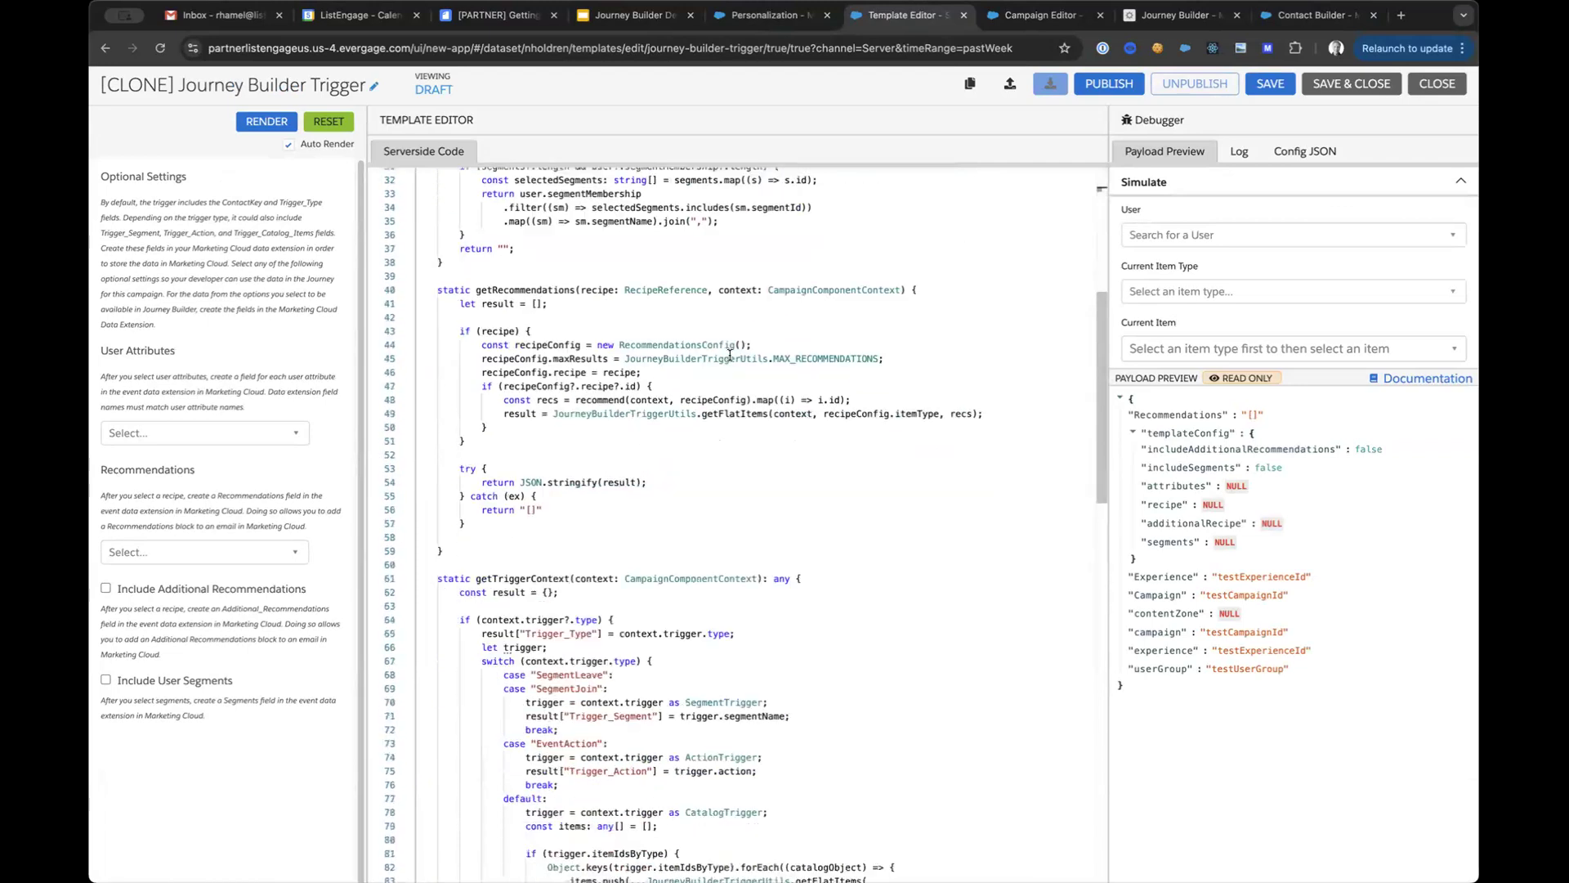
scroll(730, 357, "down", 11)
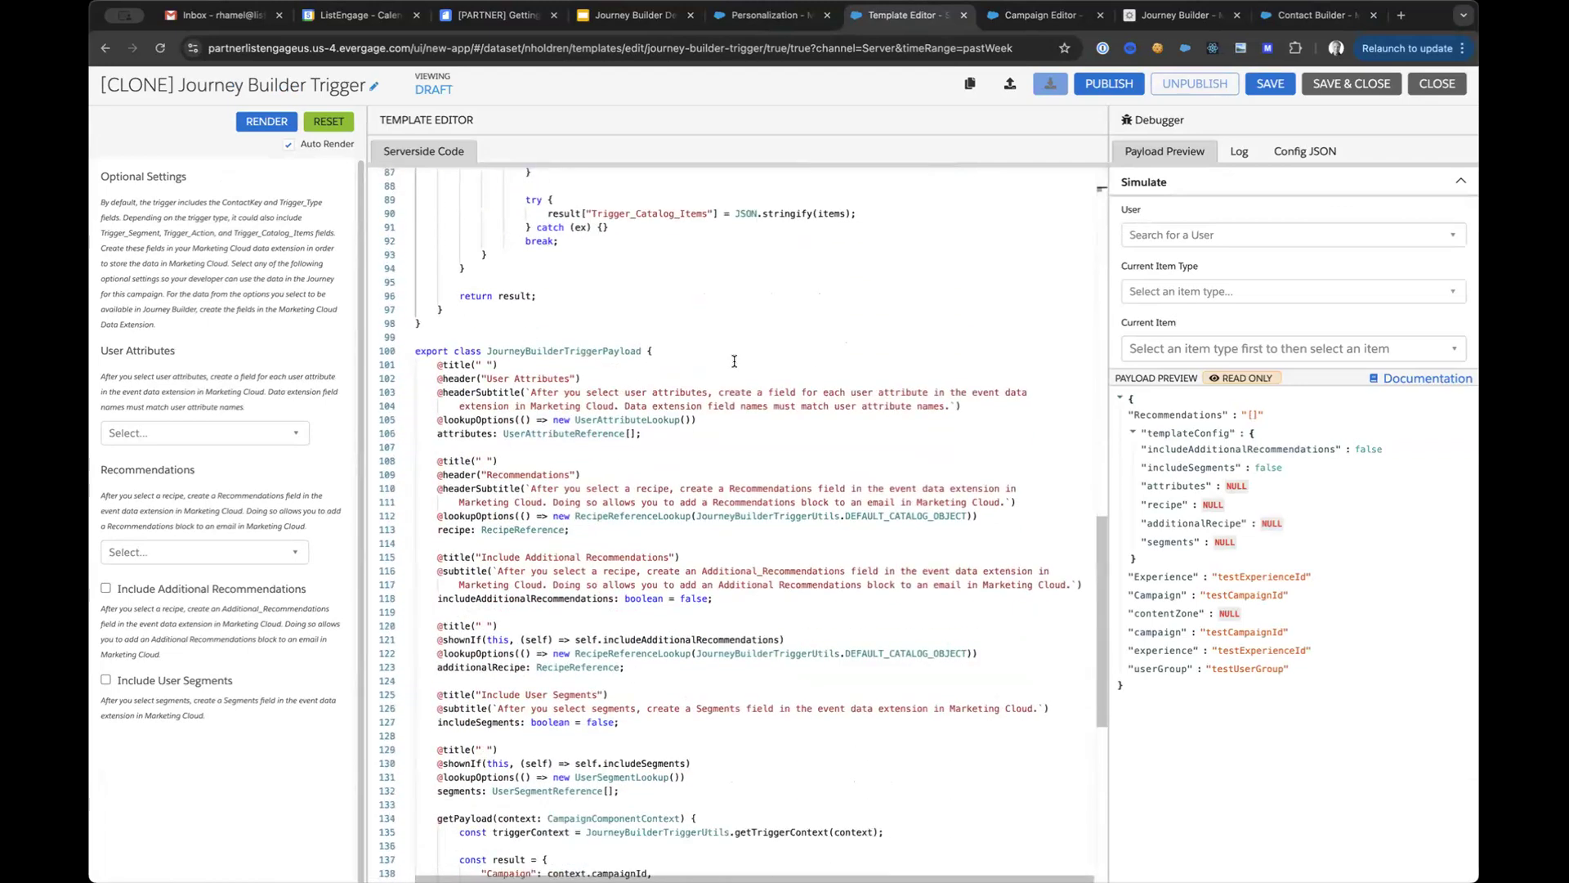
scroll(734, 362, "down", 2)
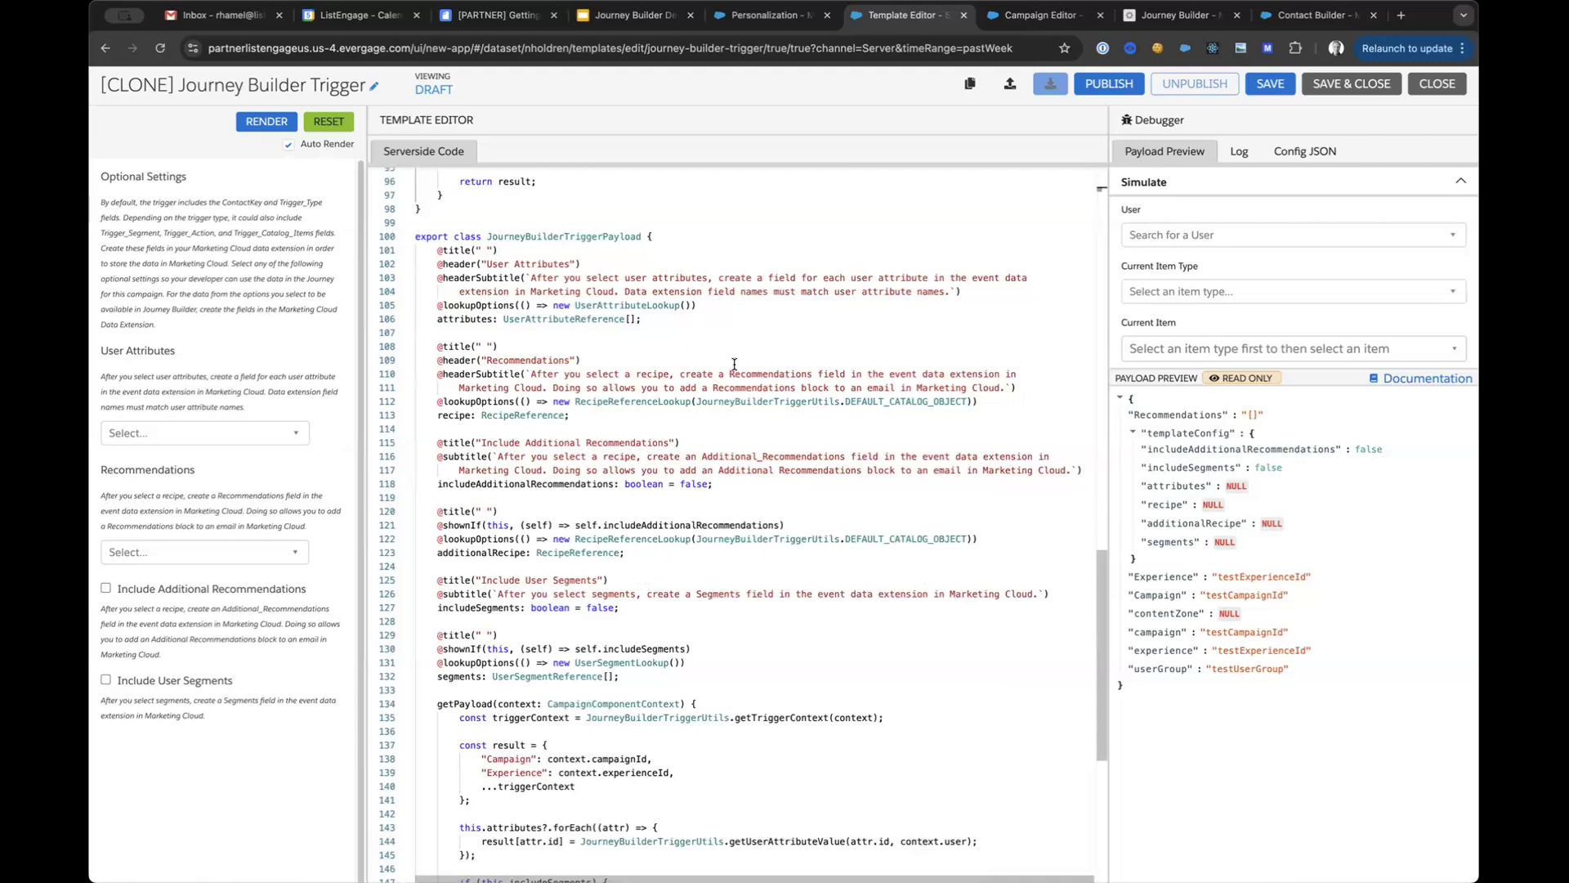
scroll(701, 420, "down", 3)
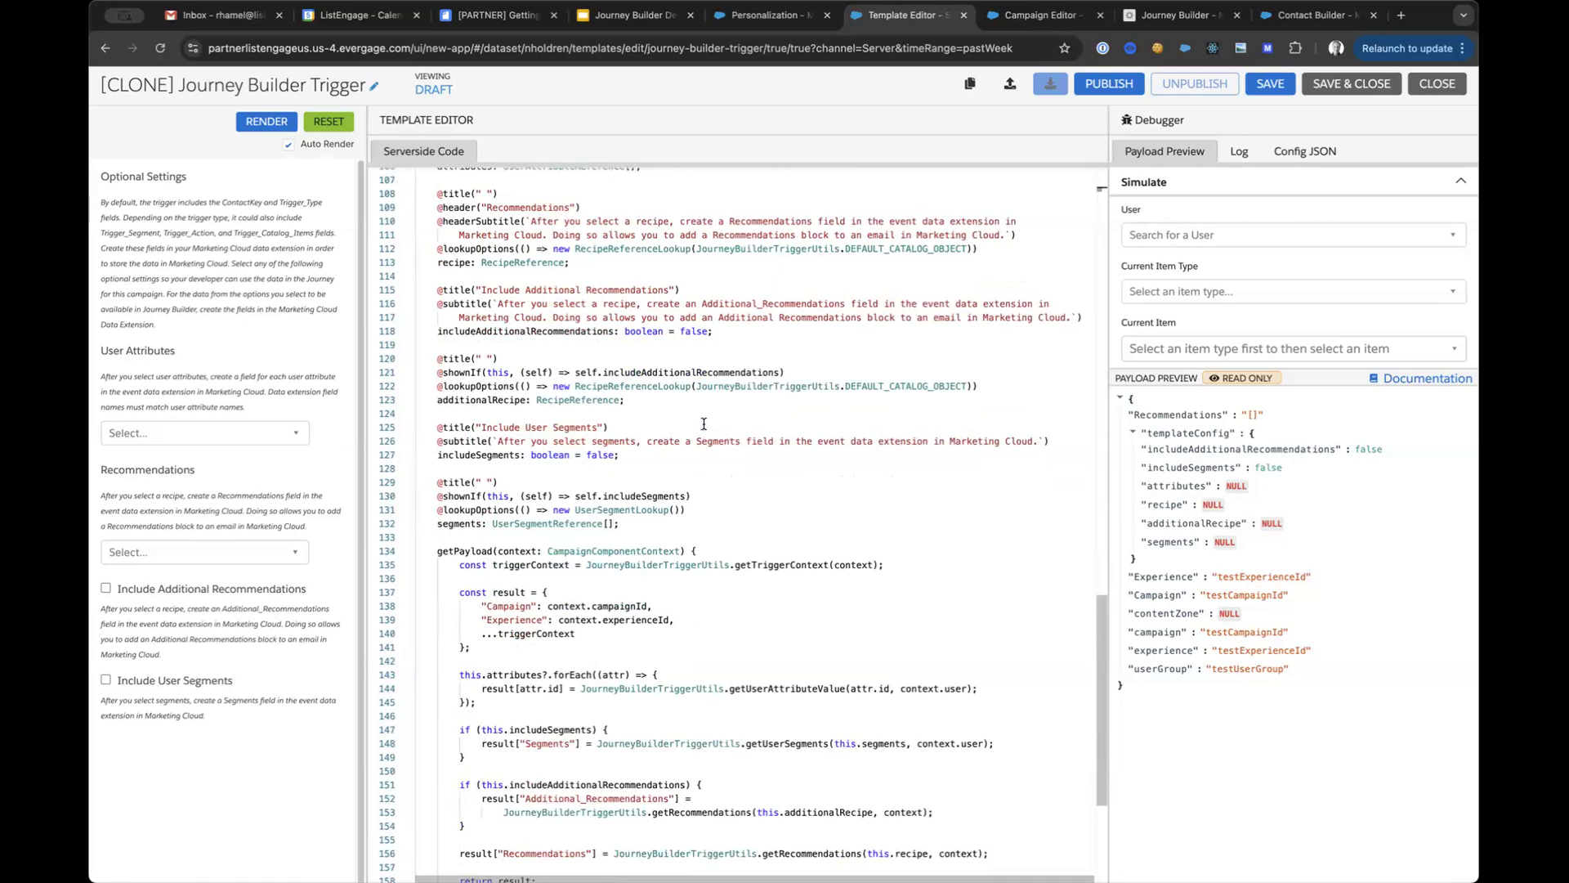
Step: Examine the getPayload code of the cloned Journey Builder Trigger template, and return to the triggered campaign's AbandonedCartTrigger settings
scroll(705, 423, "down", 5)
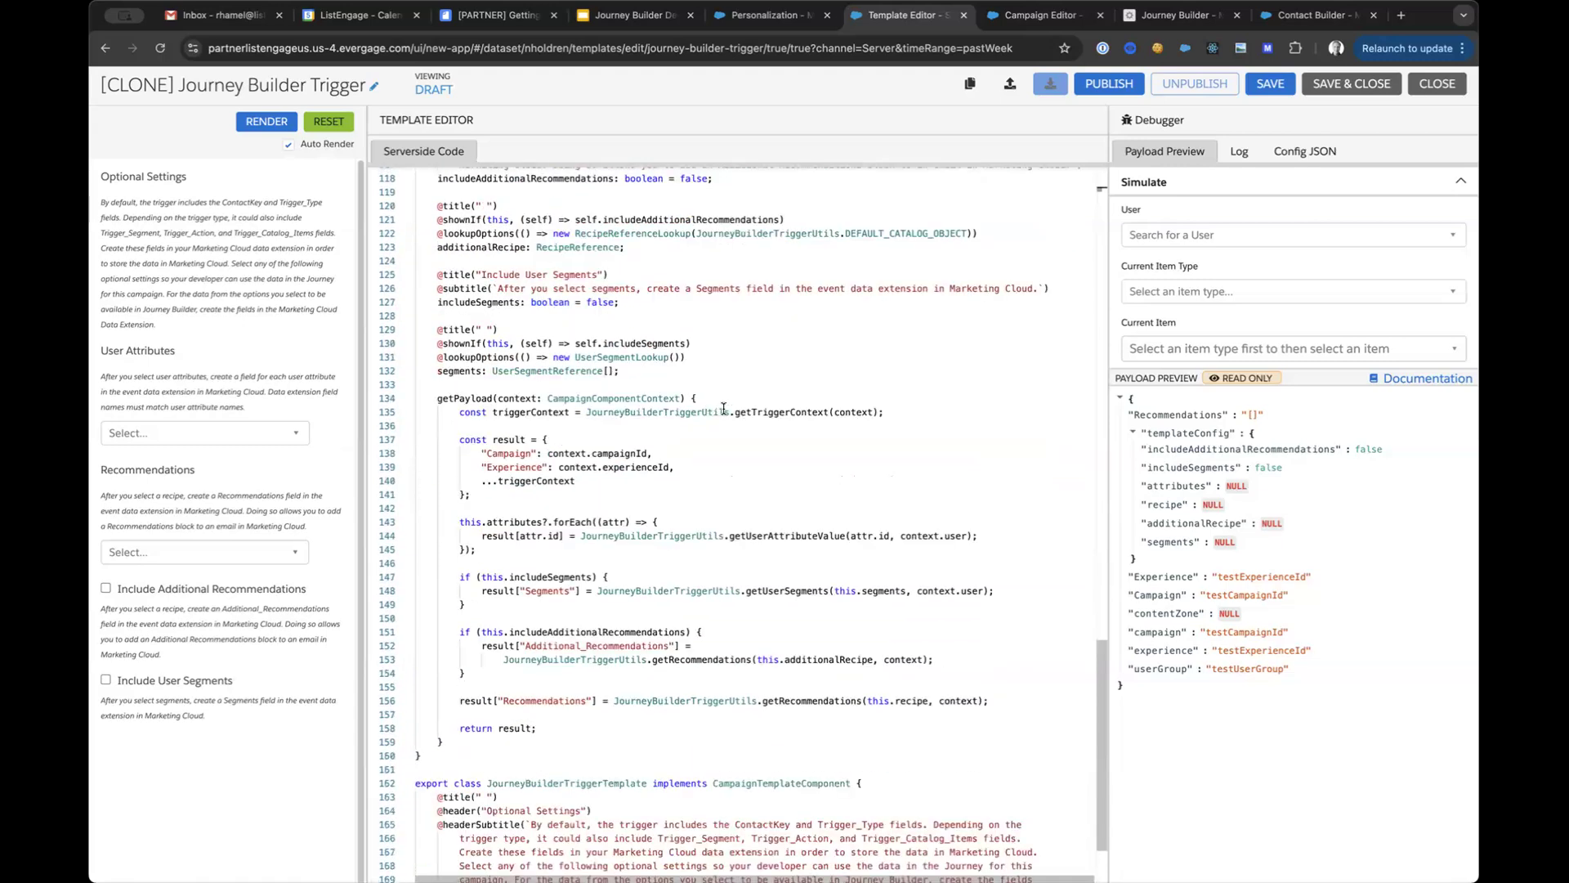
scroll(723, 409, "up", 2)
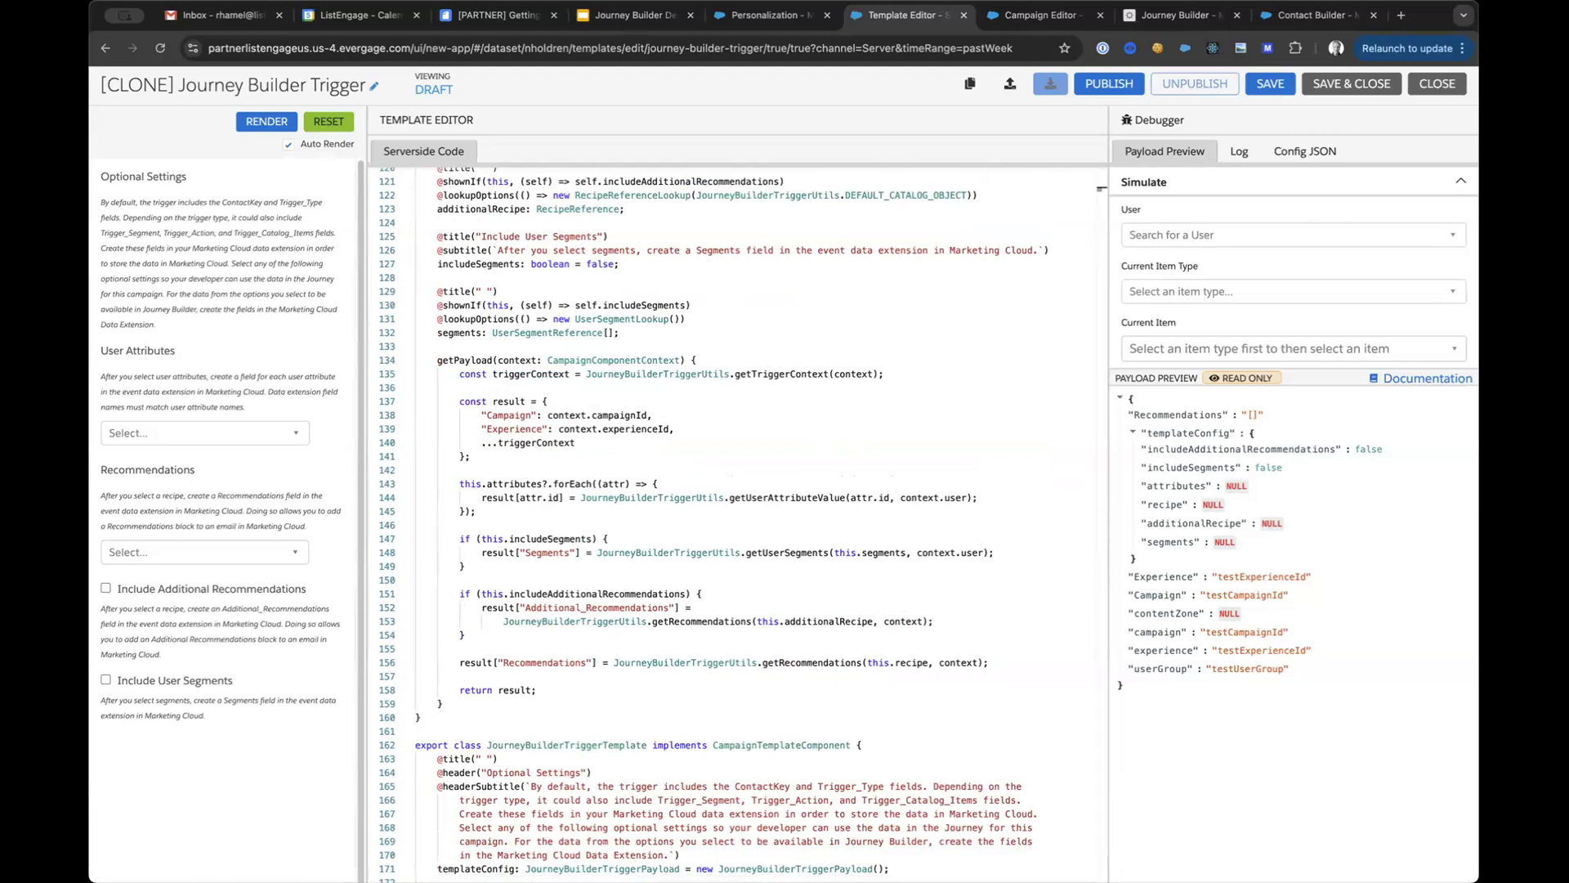
left_click(964, 17)
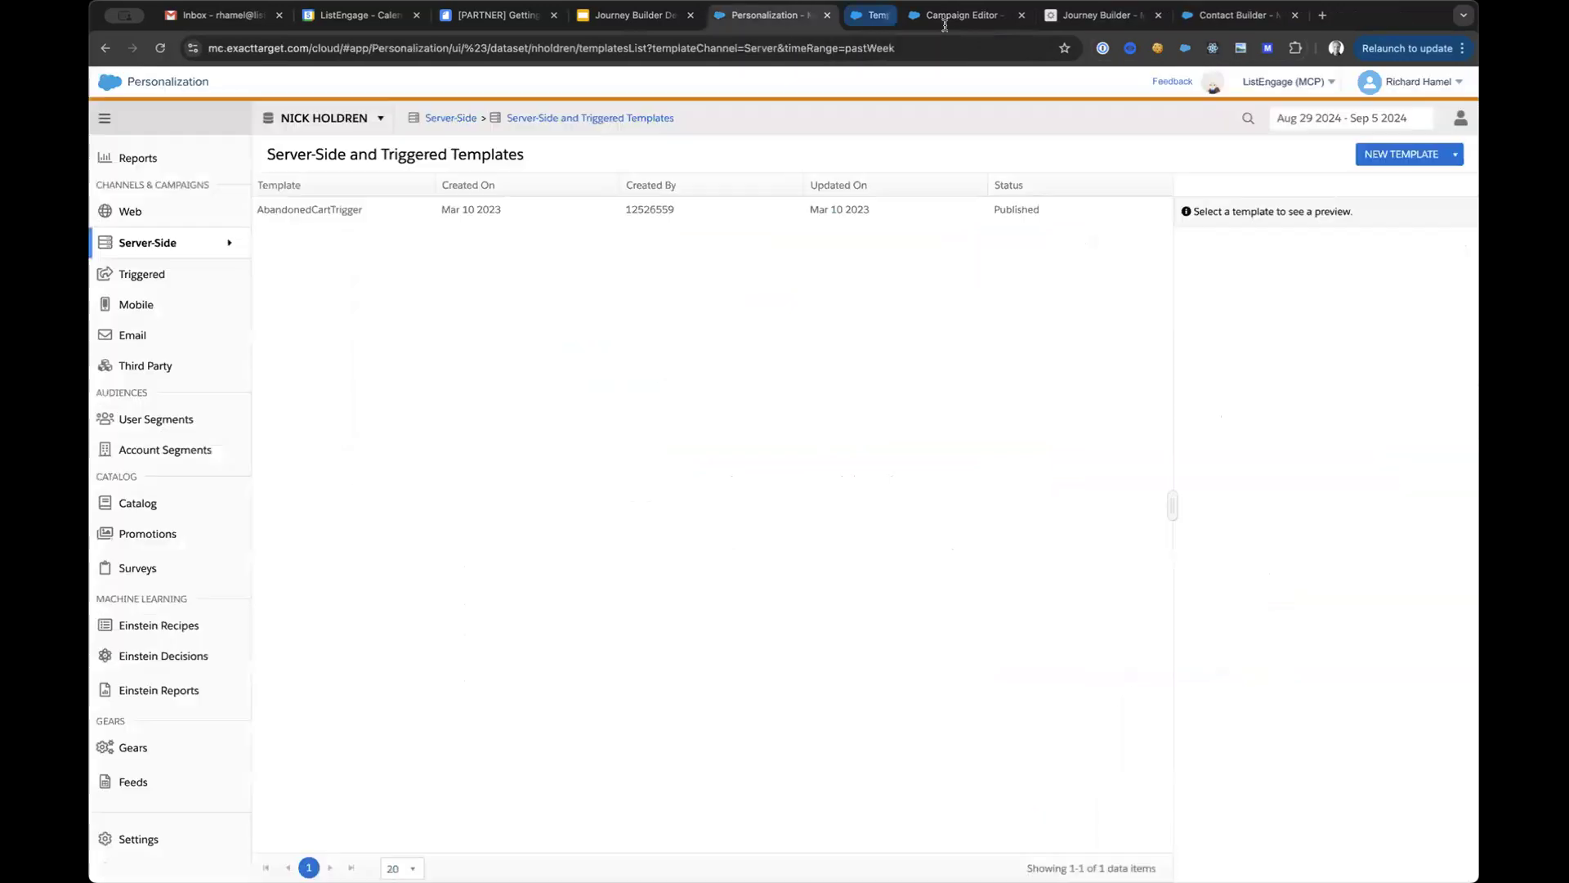
left_click(965, 22)
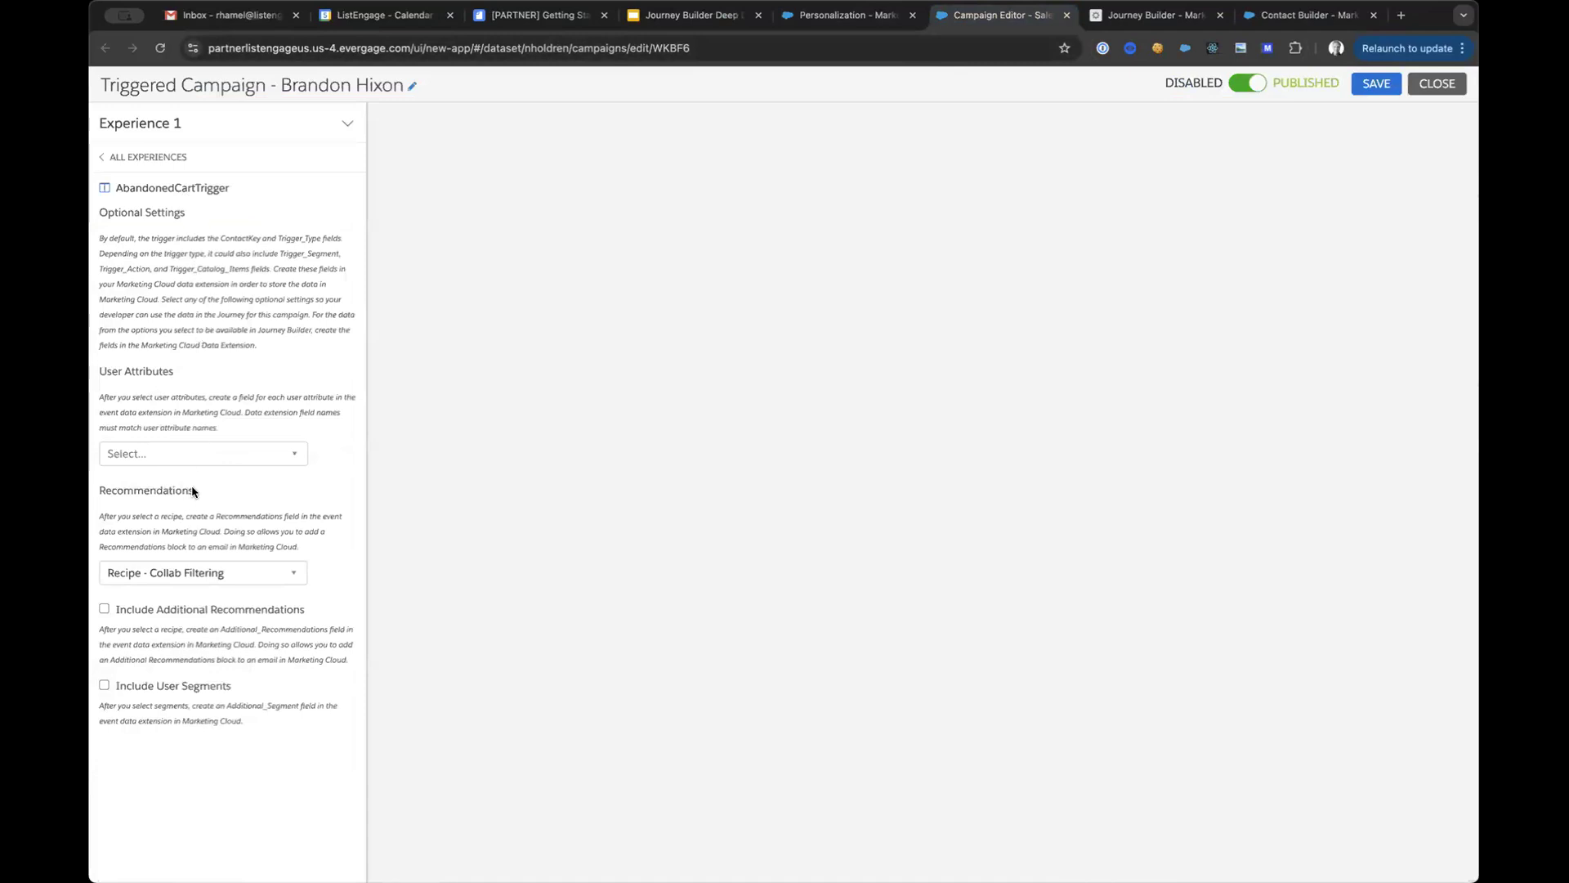
Step: Review the choices for User Attributes and for the Recommendations recipe in Experience 1's AbandonedCartTrigger settings, without changing either
left_click(301, 456)
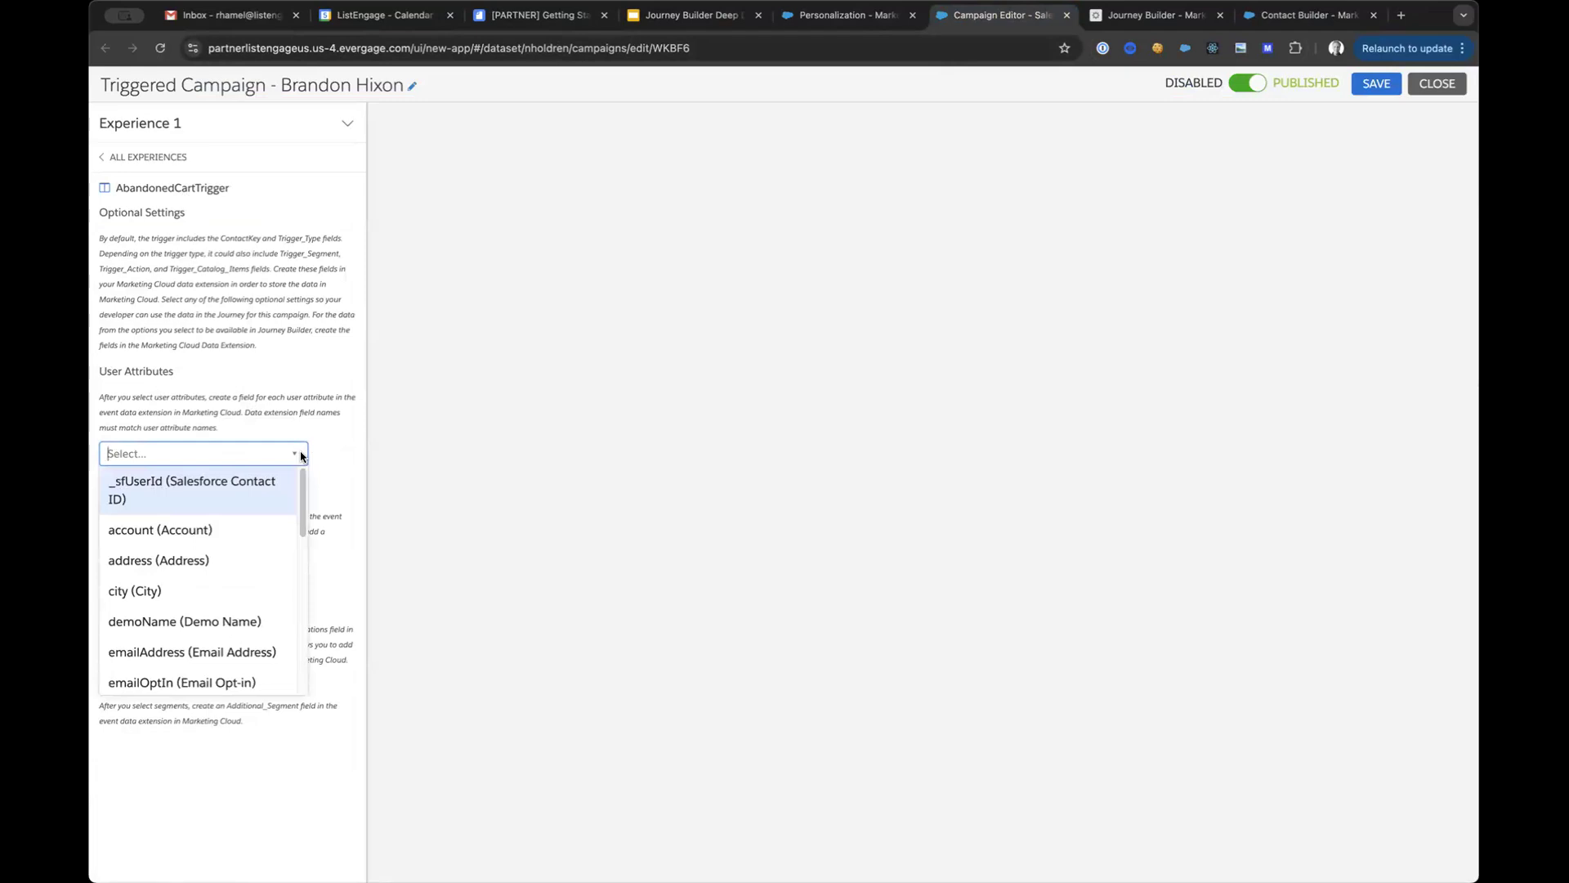
mouse_move(301, 501)
left_mouse_down()
mouse_move(301, 577)
mouse_move(308, 502)
left_mouse_up()
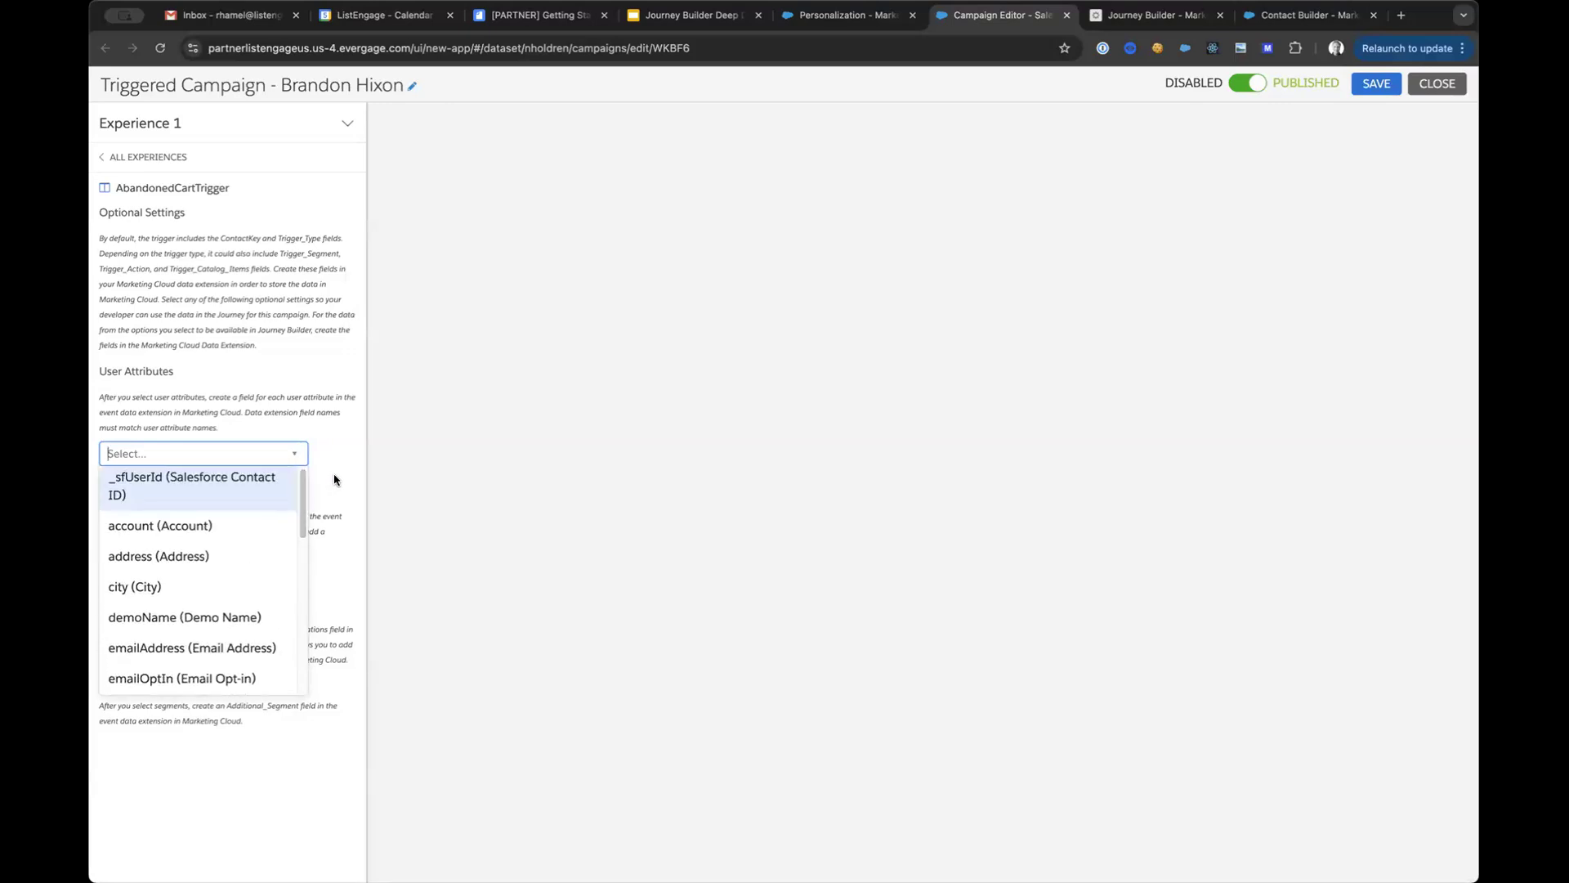
left_click(340, 472)
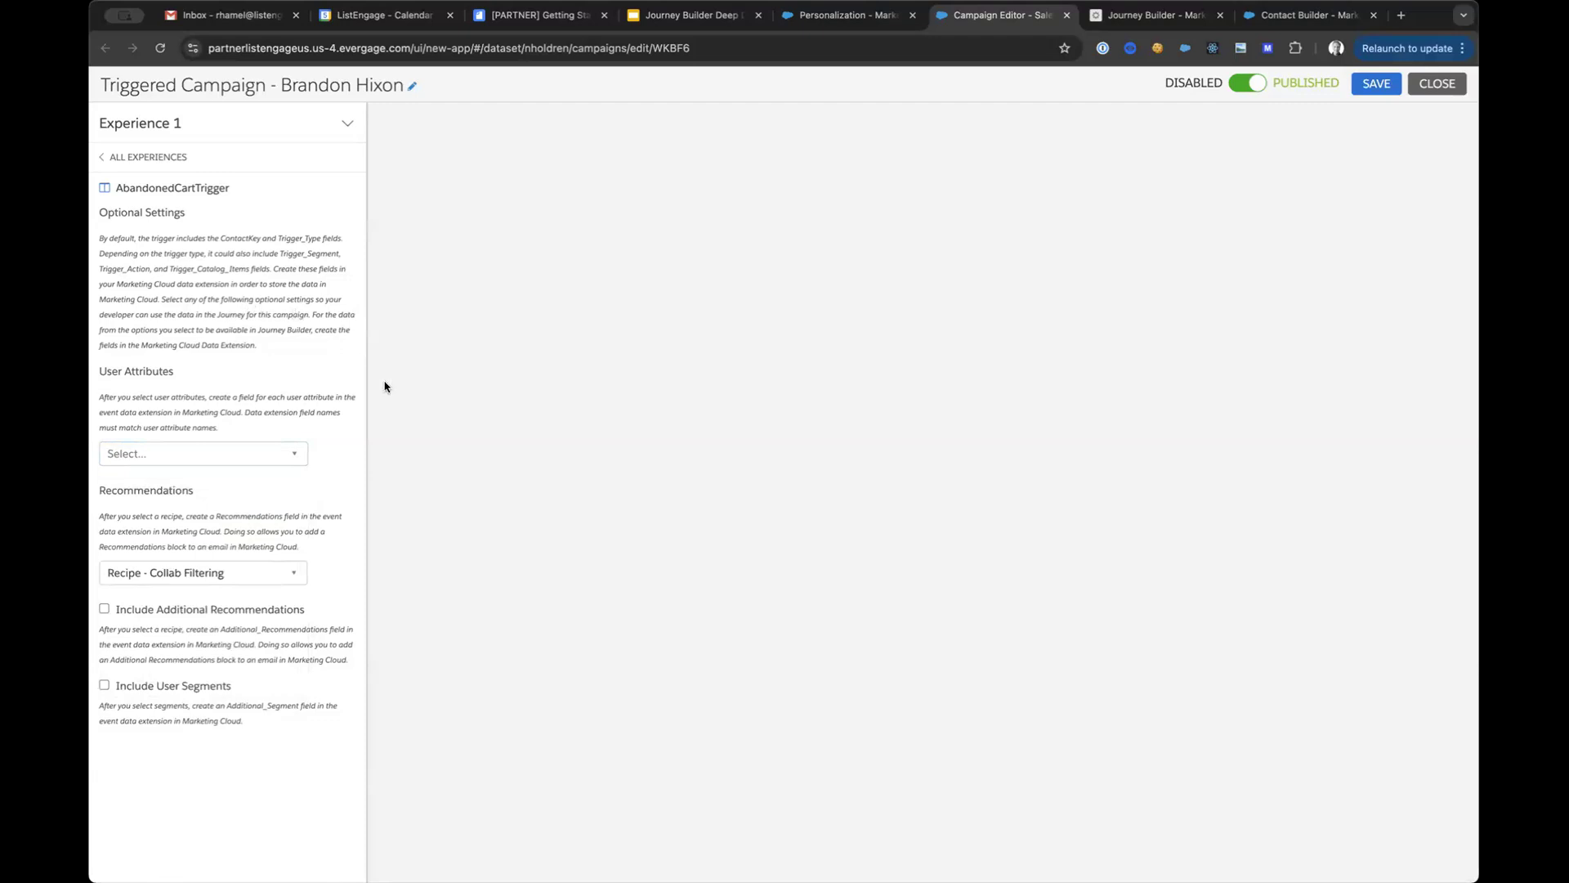
left_click(295, 578)
left_click(296, 533)
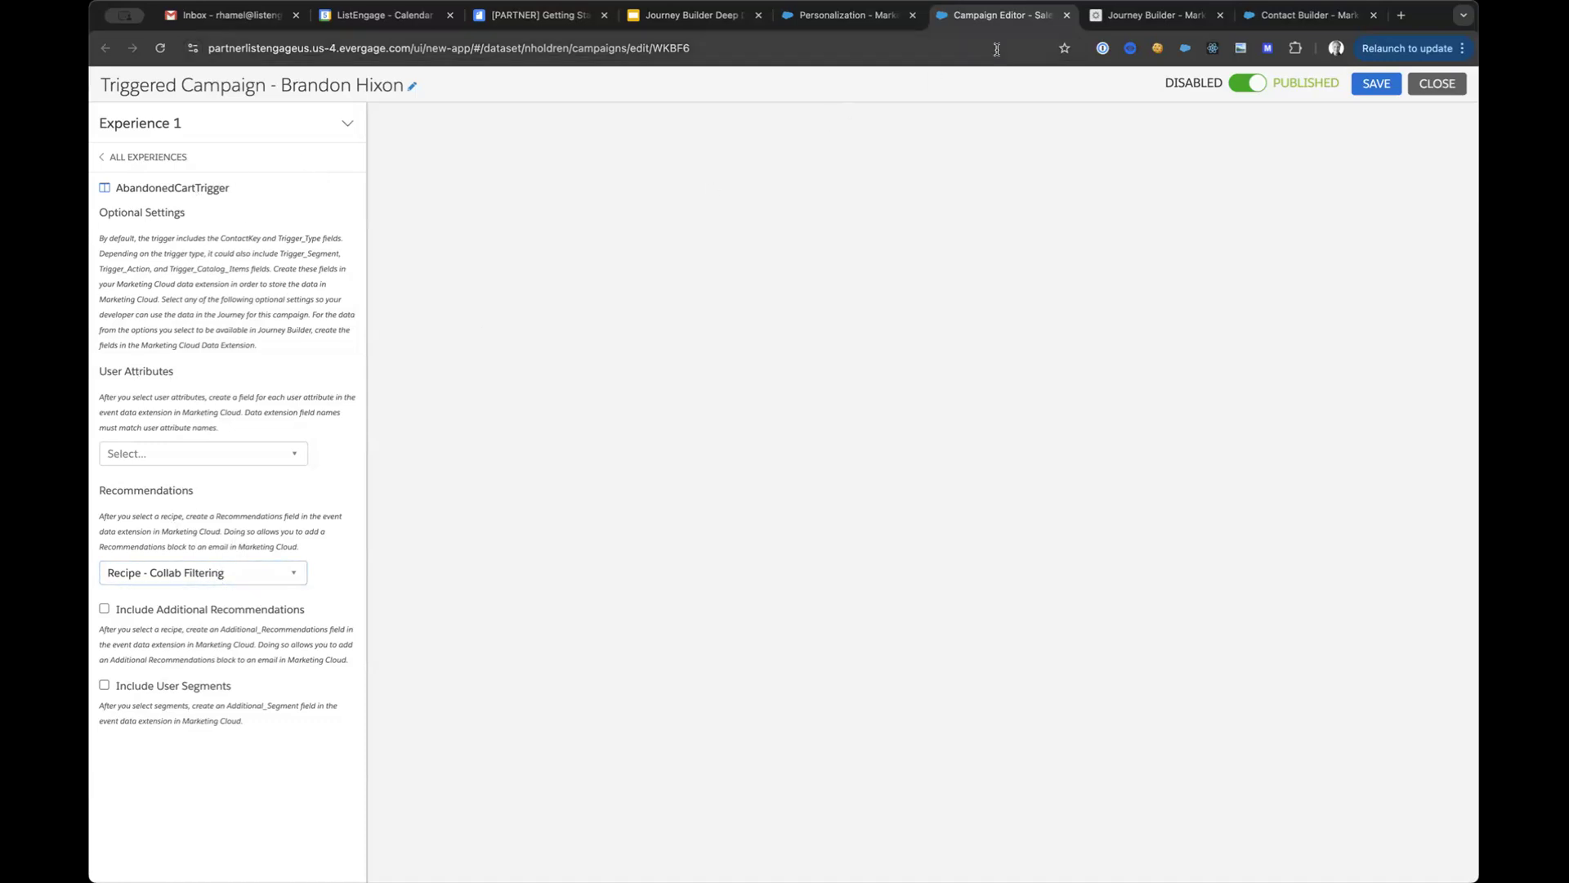
Step: Continue editing the campaign instead of exiting, return to all experiences, and open Experience 1's Add to Journey Builder action setup
left_click(1437, 84)
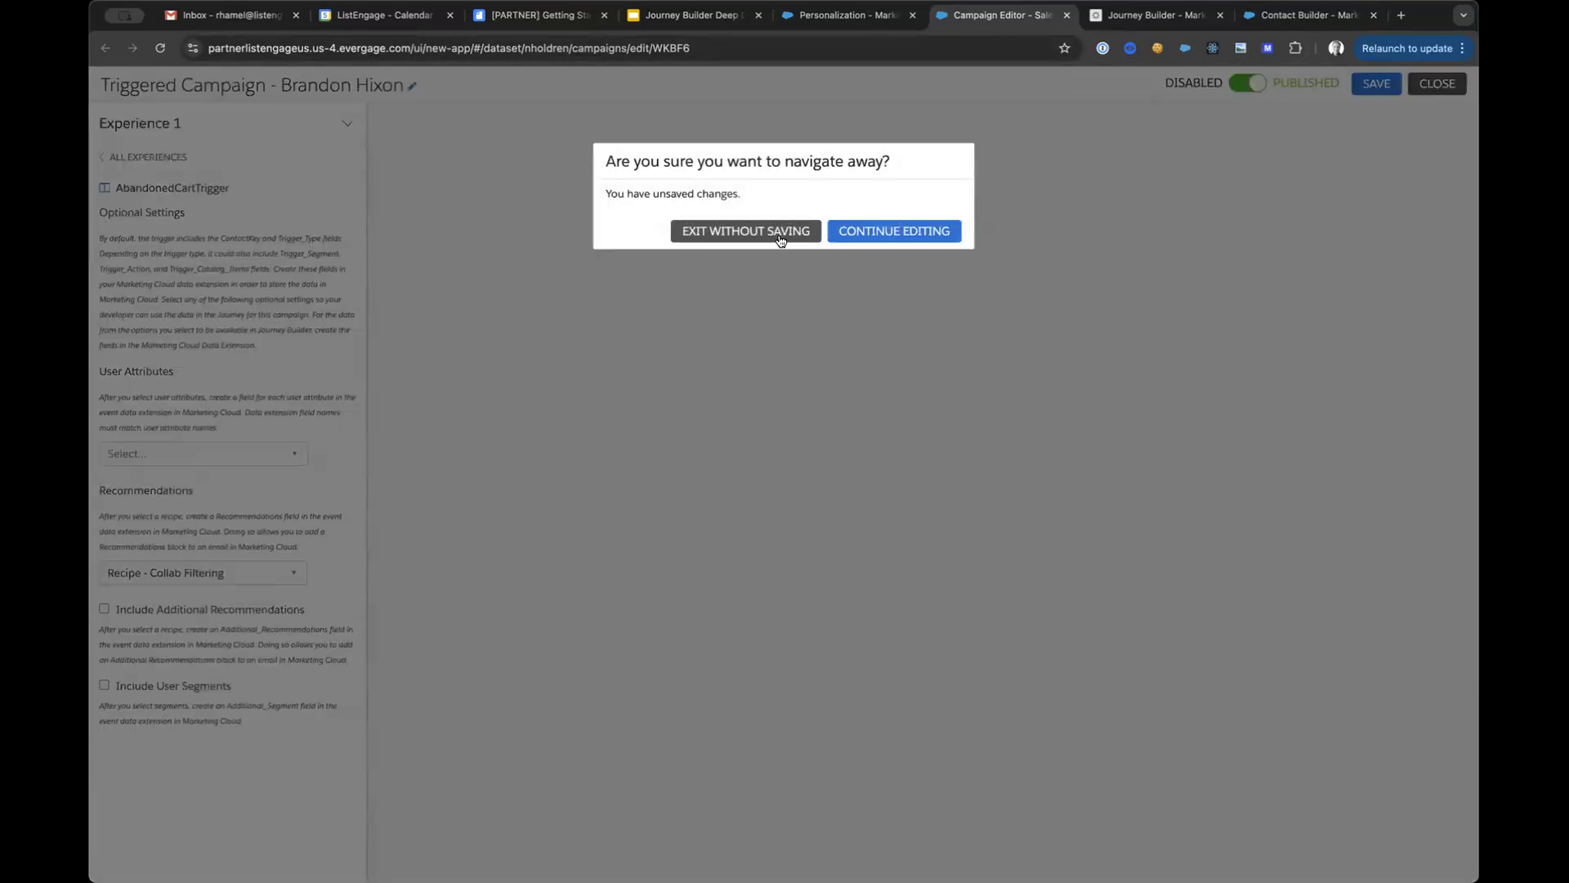
left_click(894, 237)
left_click(148, 157)
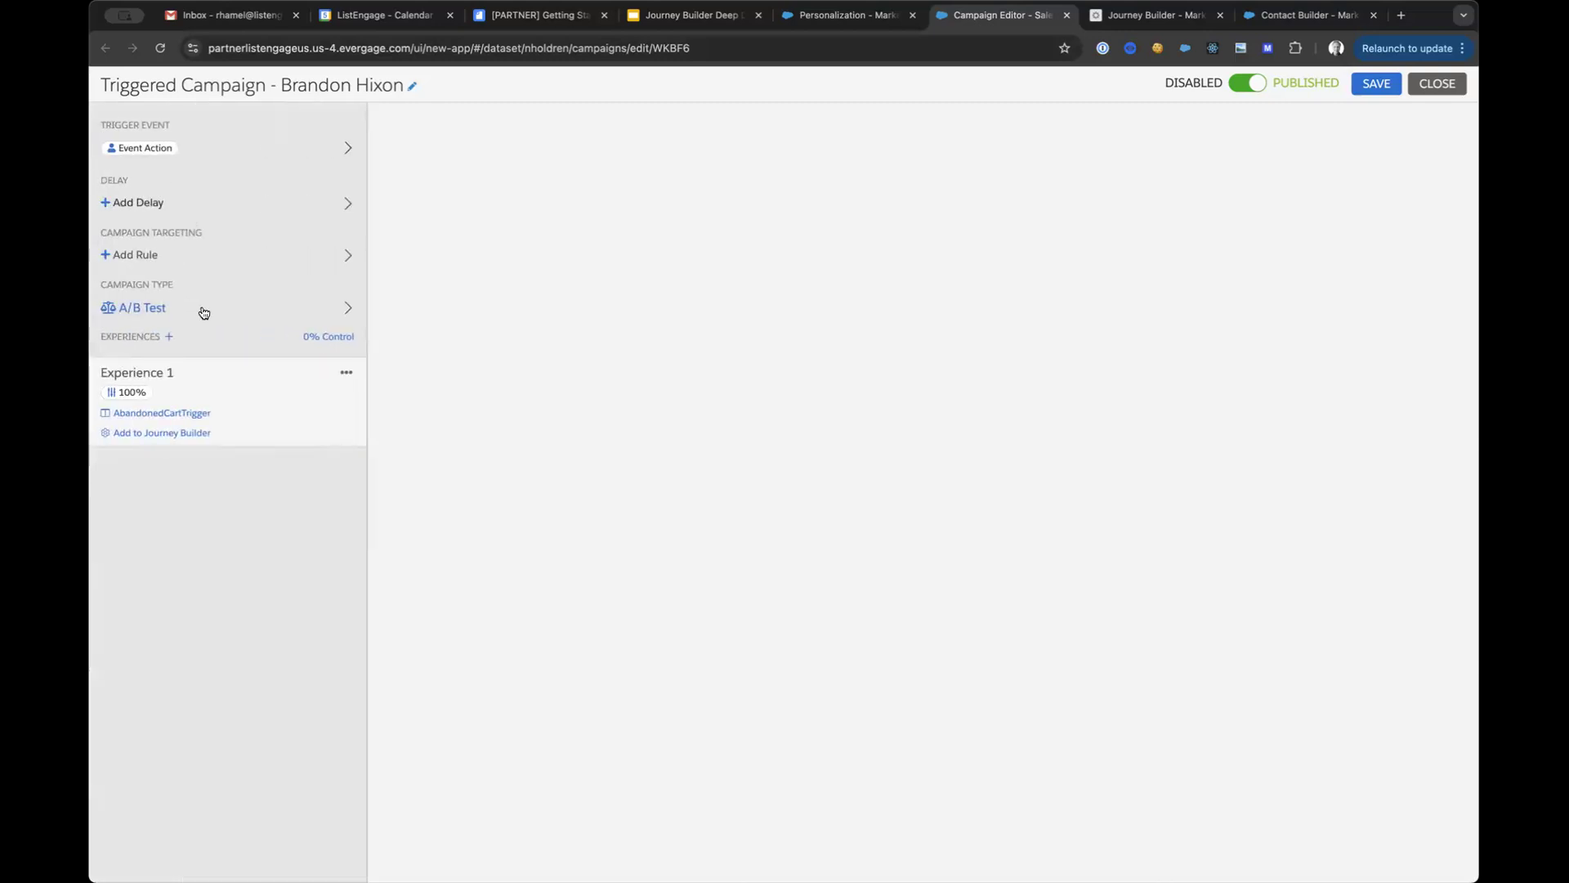
left_click(155, 435)
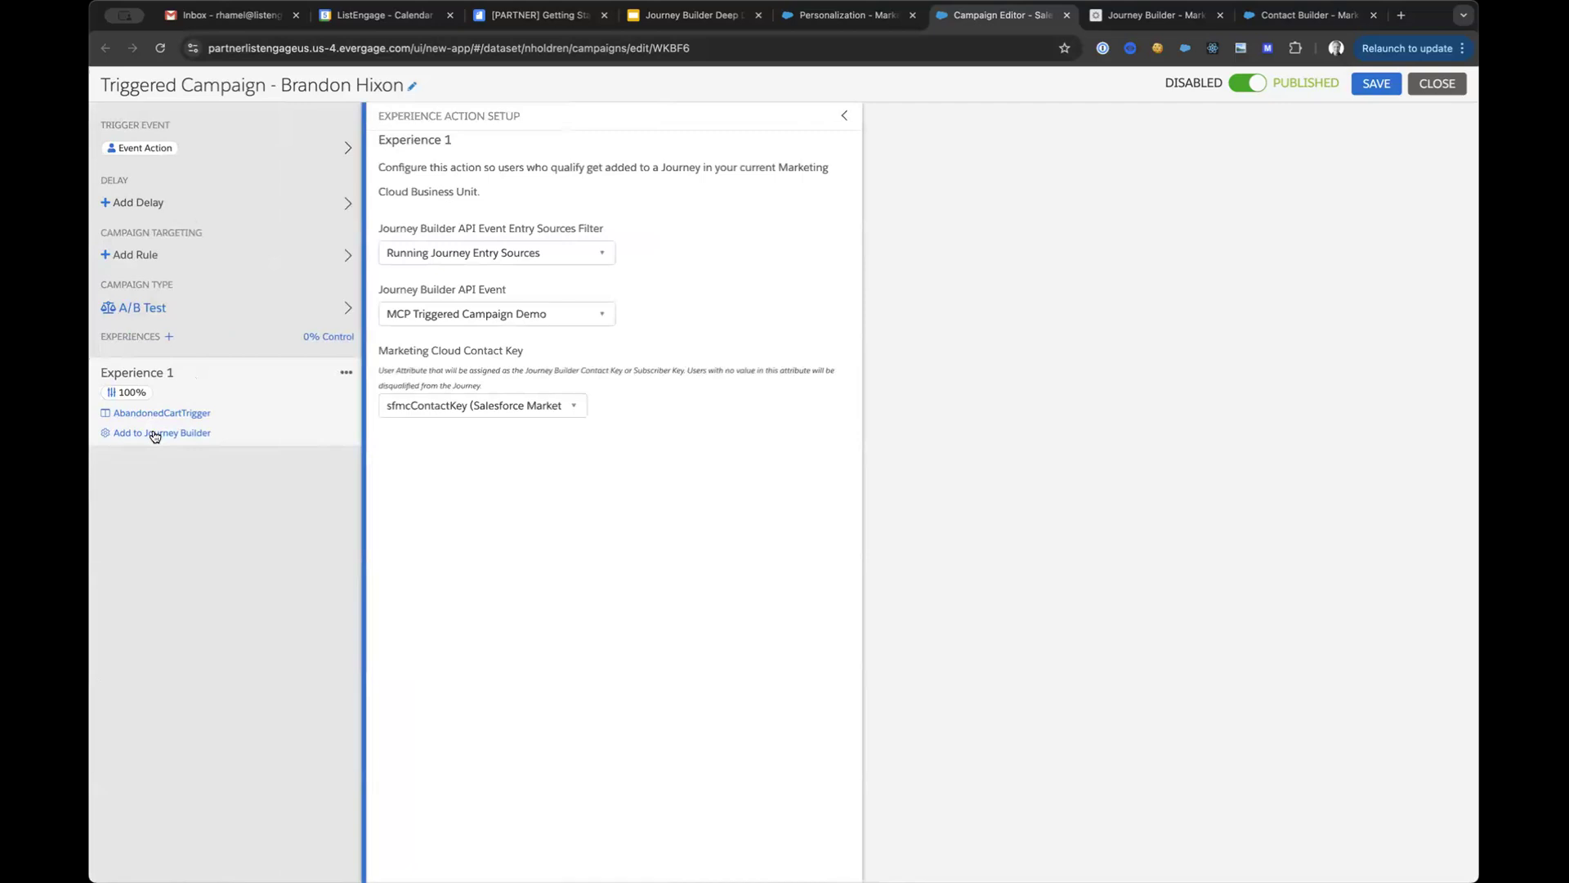
Step: Check the choices for the API event entry sources filter and the Marketing Cloud Contact Key, keeping the current selections
left_click(548, 260)
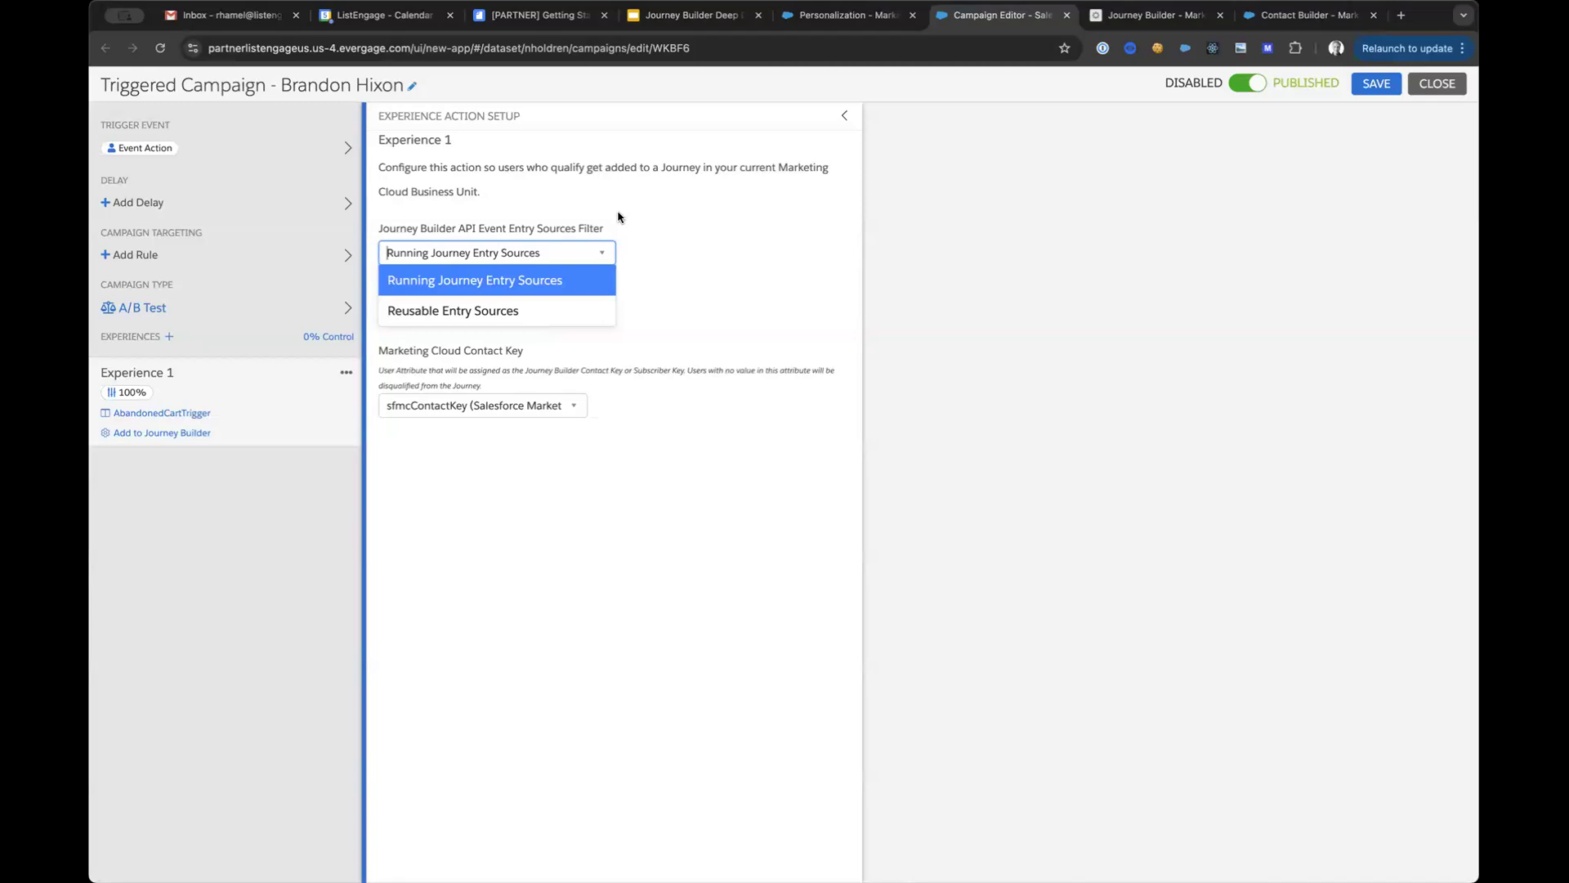
left_click(641, 232)
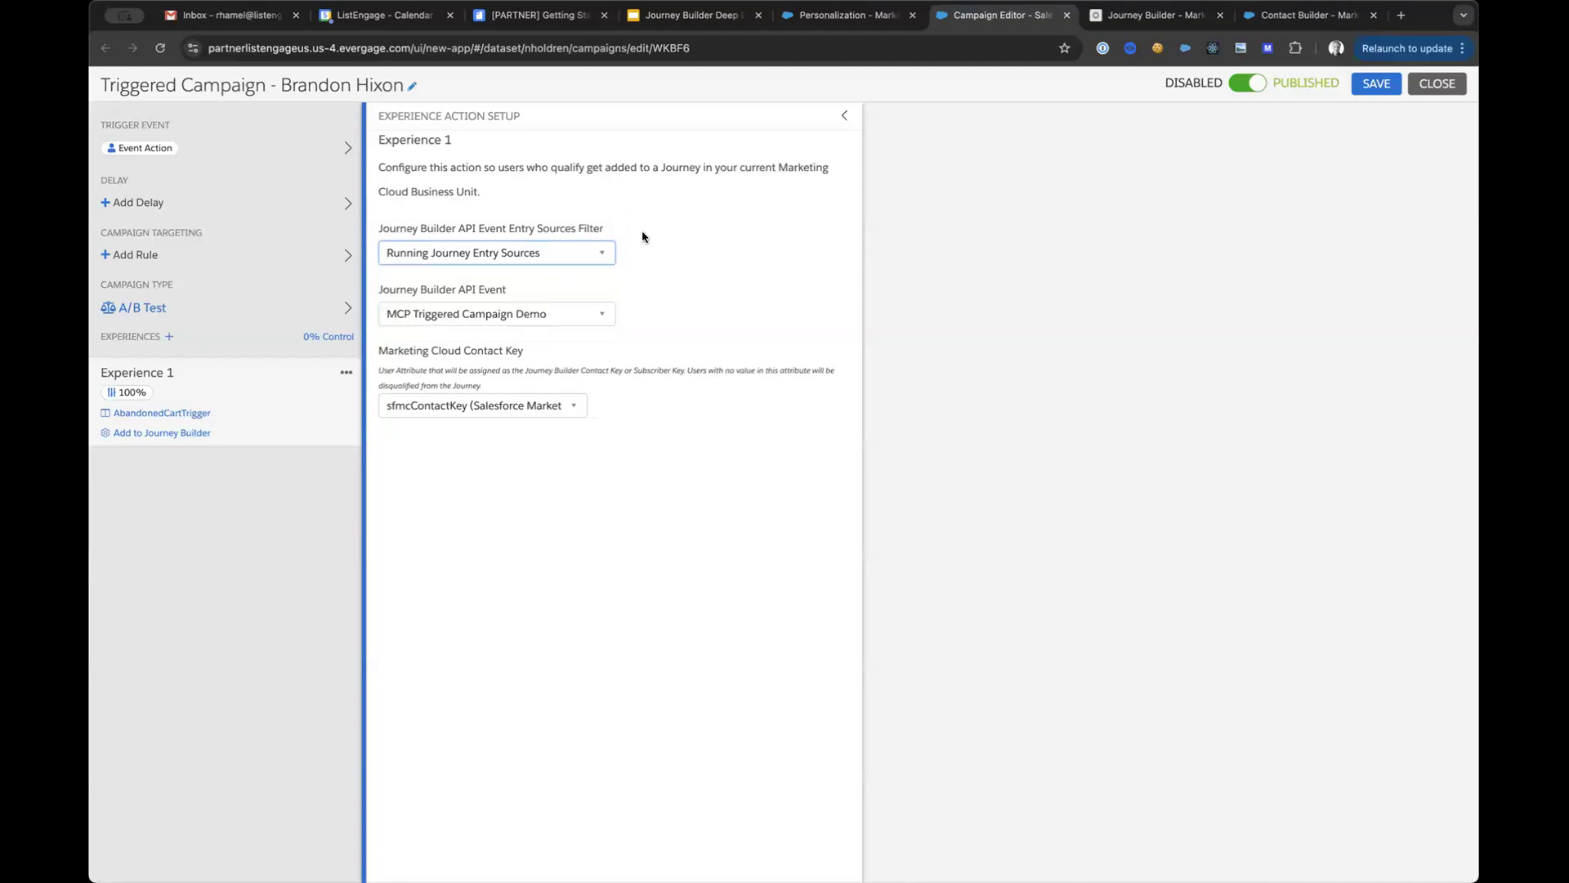
left_click(548, 410)
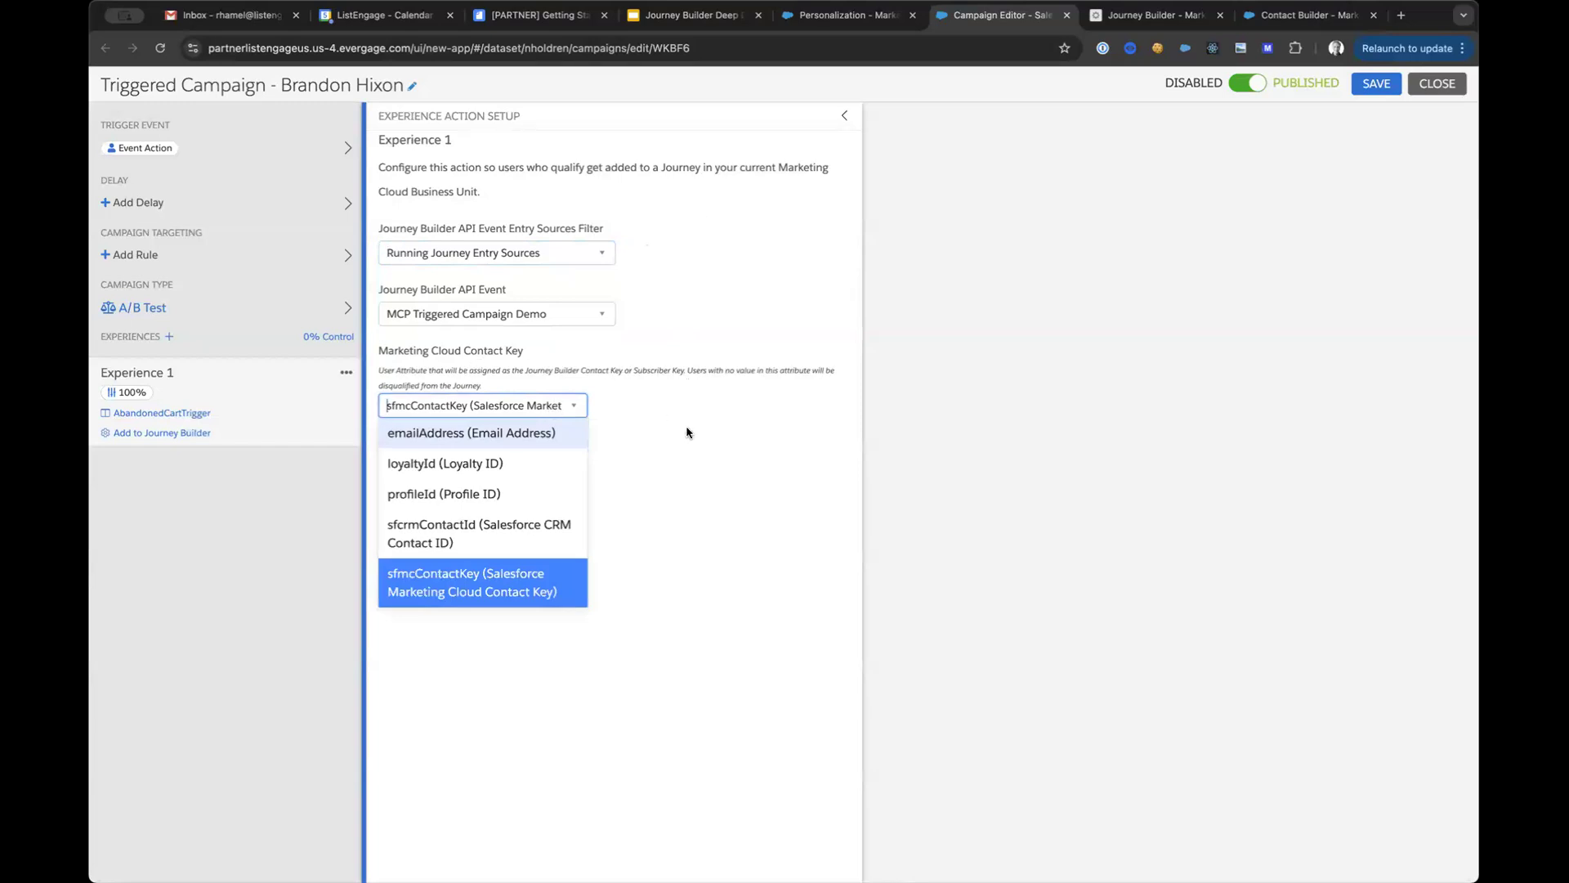
left_click(712, 425)
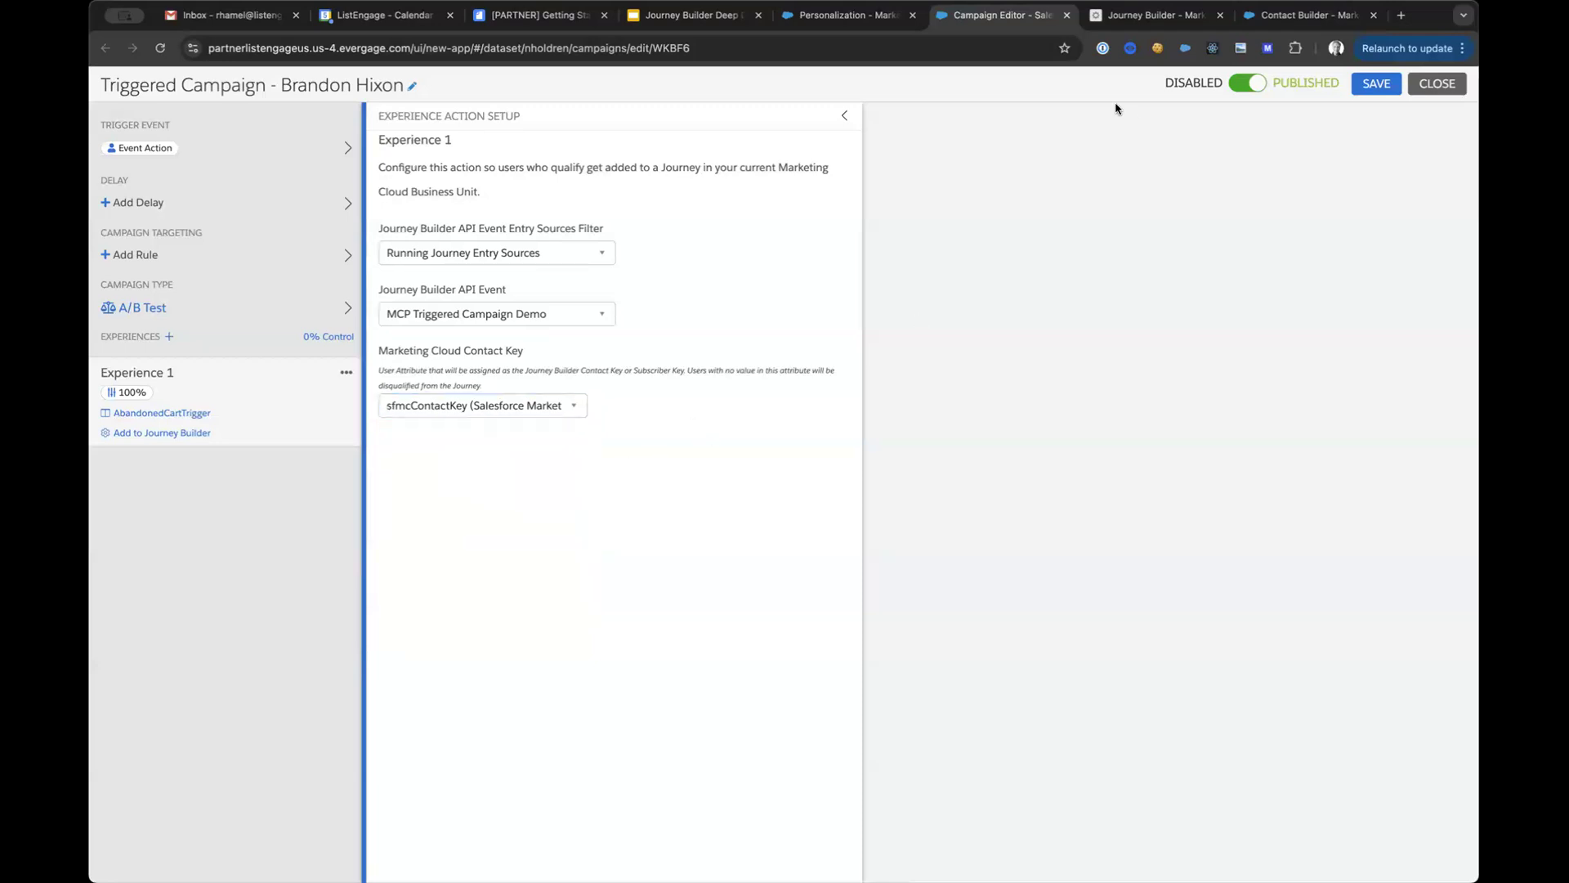
Step: View the MCP Triggered Campaign journey in Journey Builder, and switch to the PLC_IS_Triggers records in Contact Builder at an enlarged zoom
left_click(1132, 15)
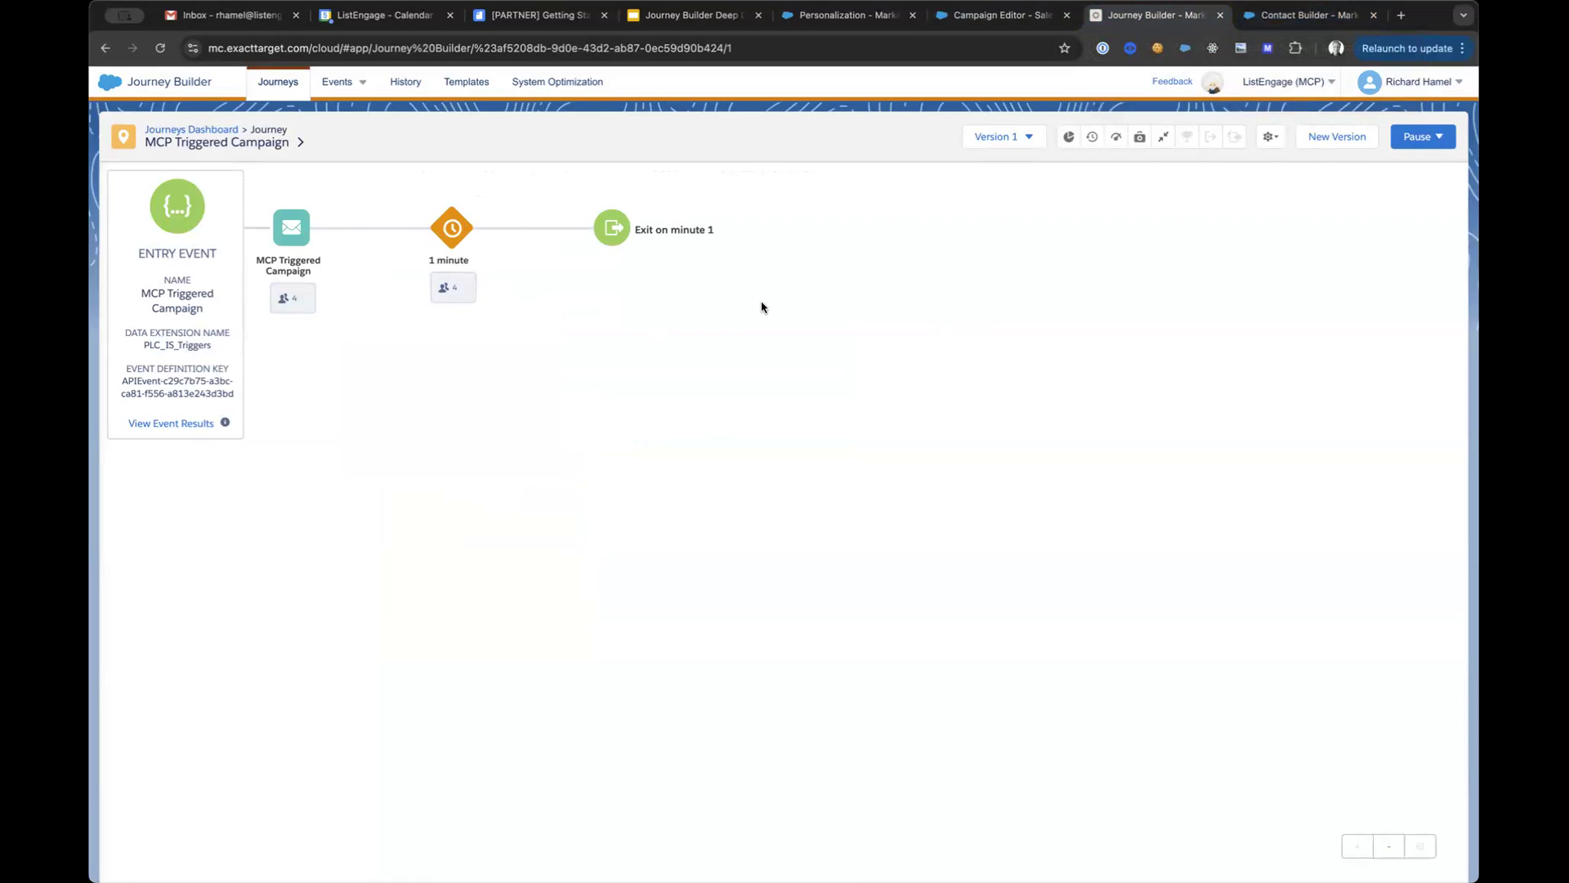
left_click(1268, 25)
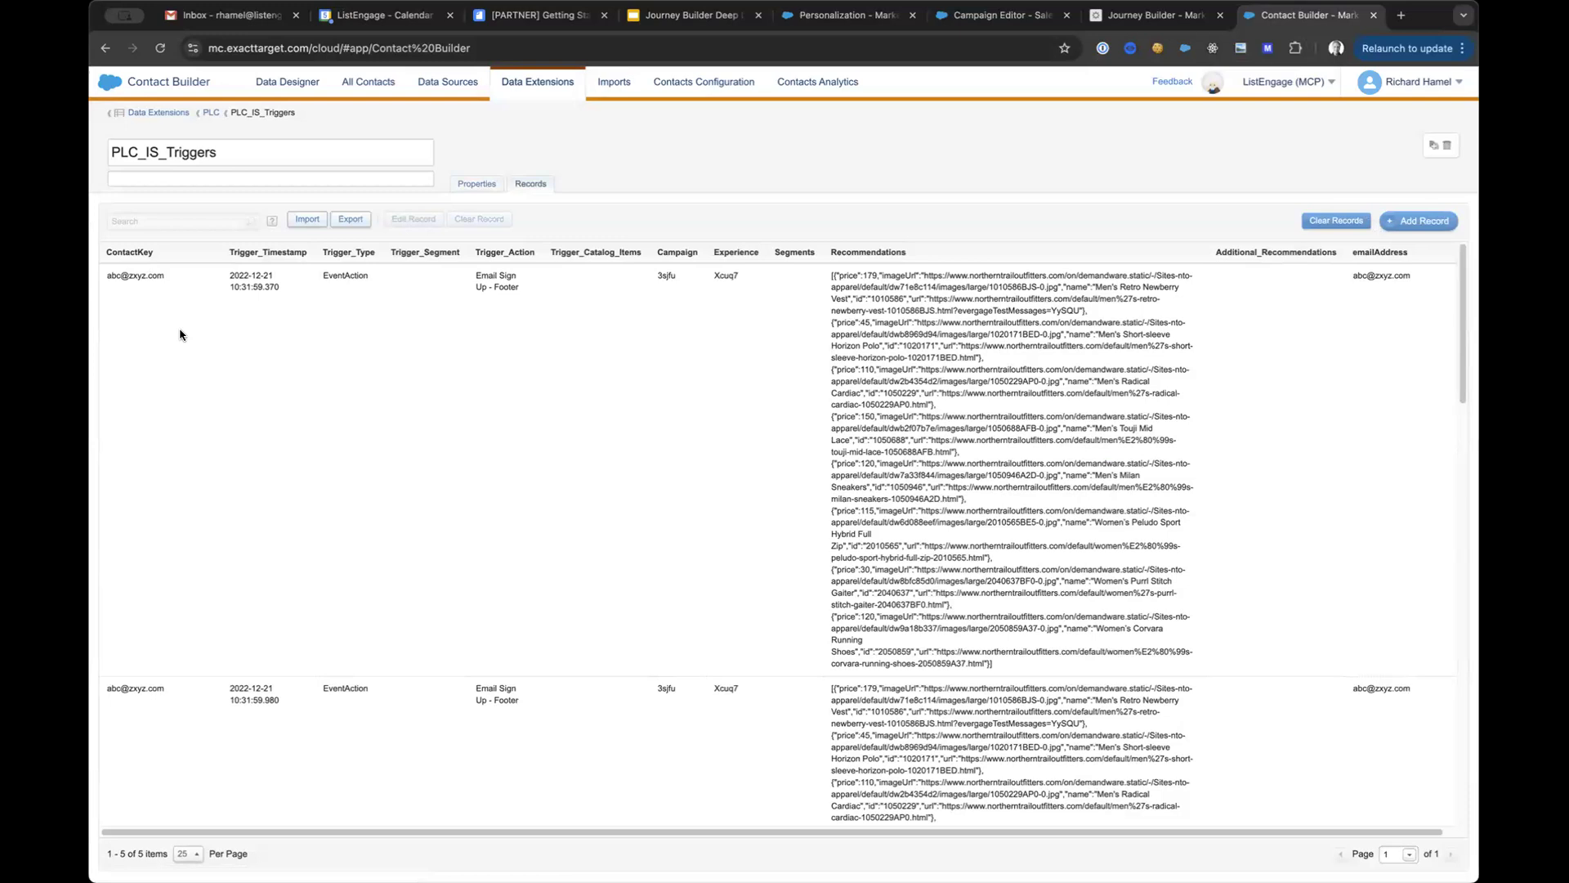
key("super+equal")
key("super+equal")
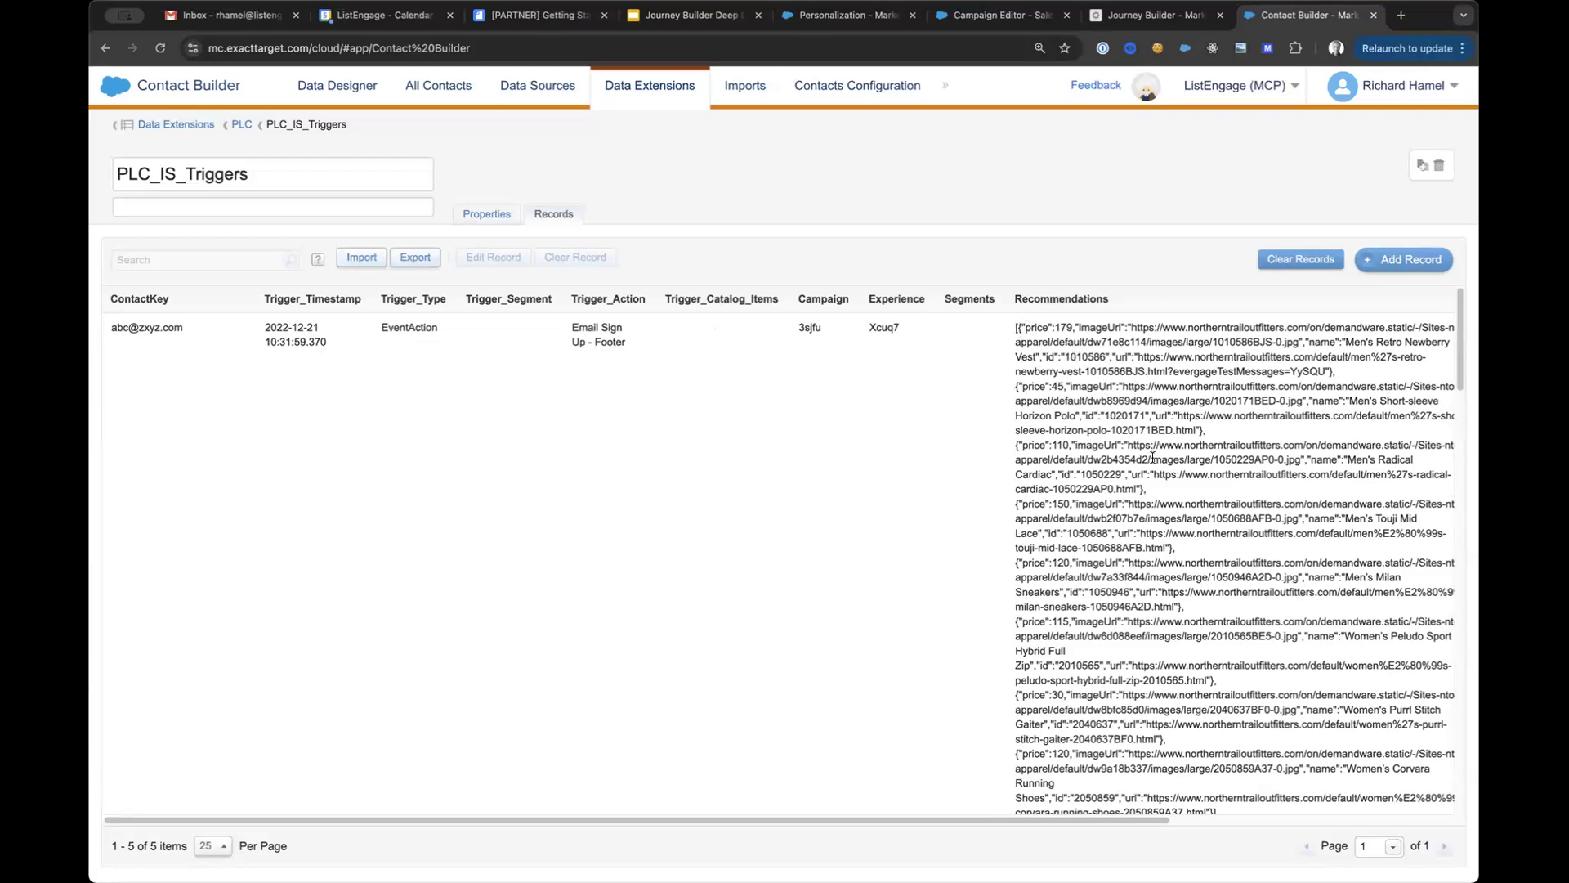
Step: Examine the PLC_IS_Triggers records across their columns, especially the Recommendations data, and return to the first record's ContactKey
left_click_drag(1152, 820, 1285, 832)
scroll(1159, 591, "down", 2)
scroll(1158, 591, "down", 2)
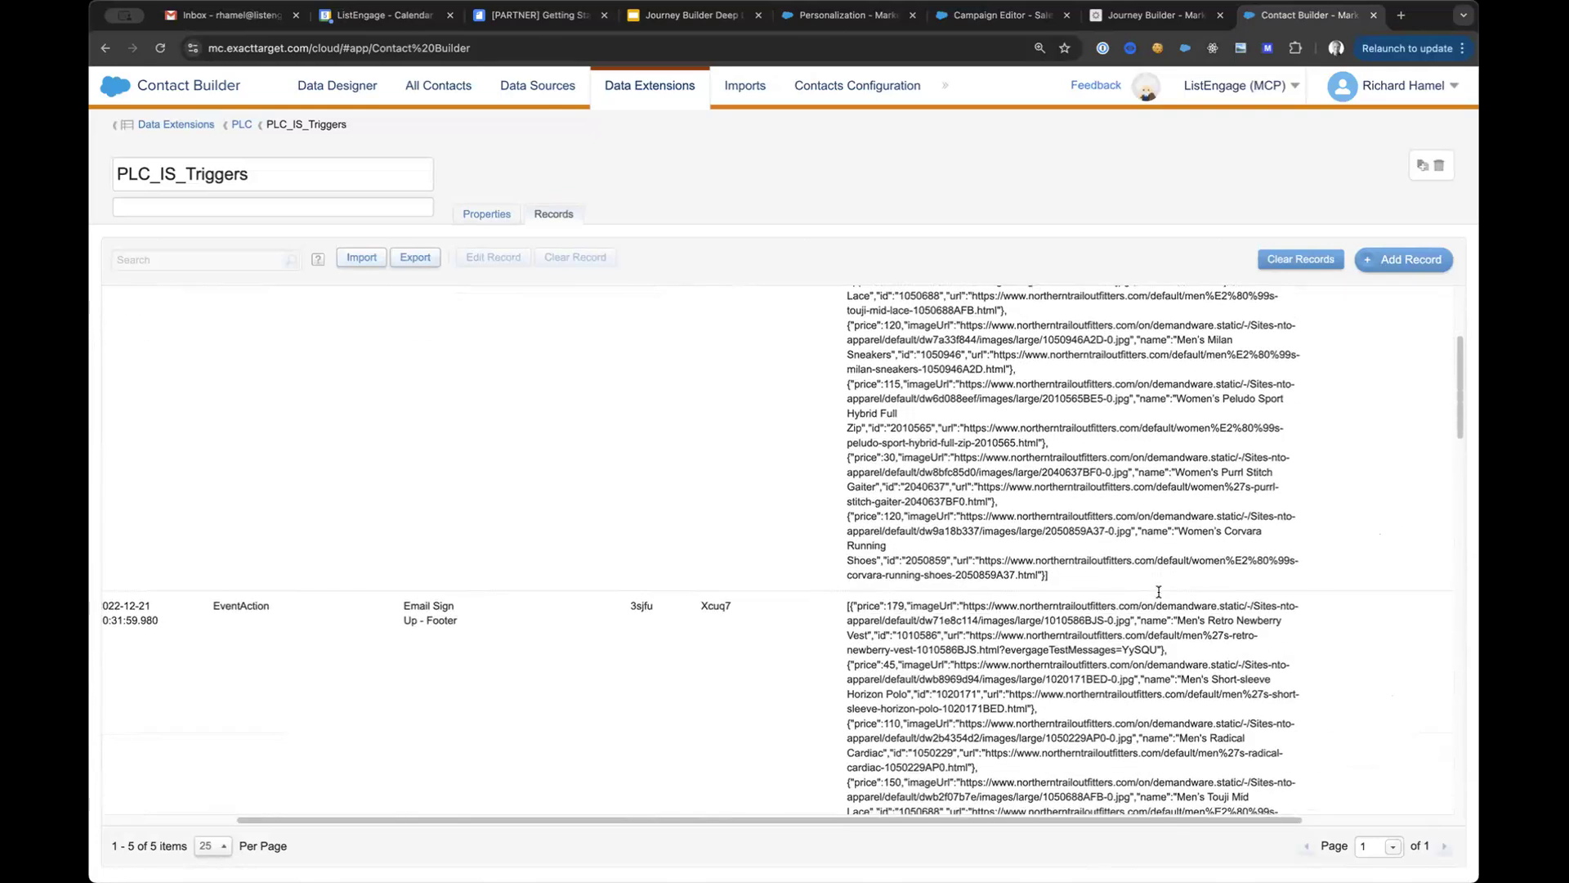
scroll(1160, 638, "up", 3)
scroll(1125, 657, "up", 1)
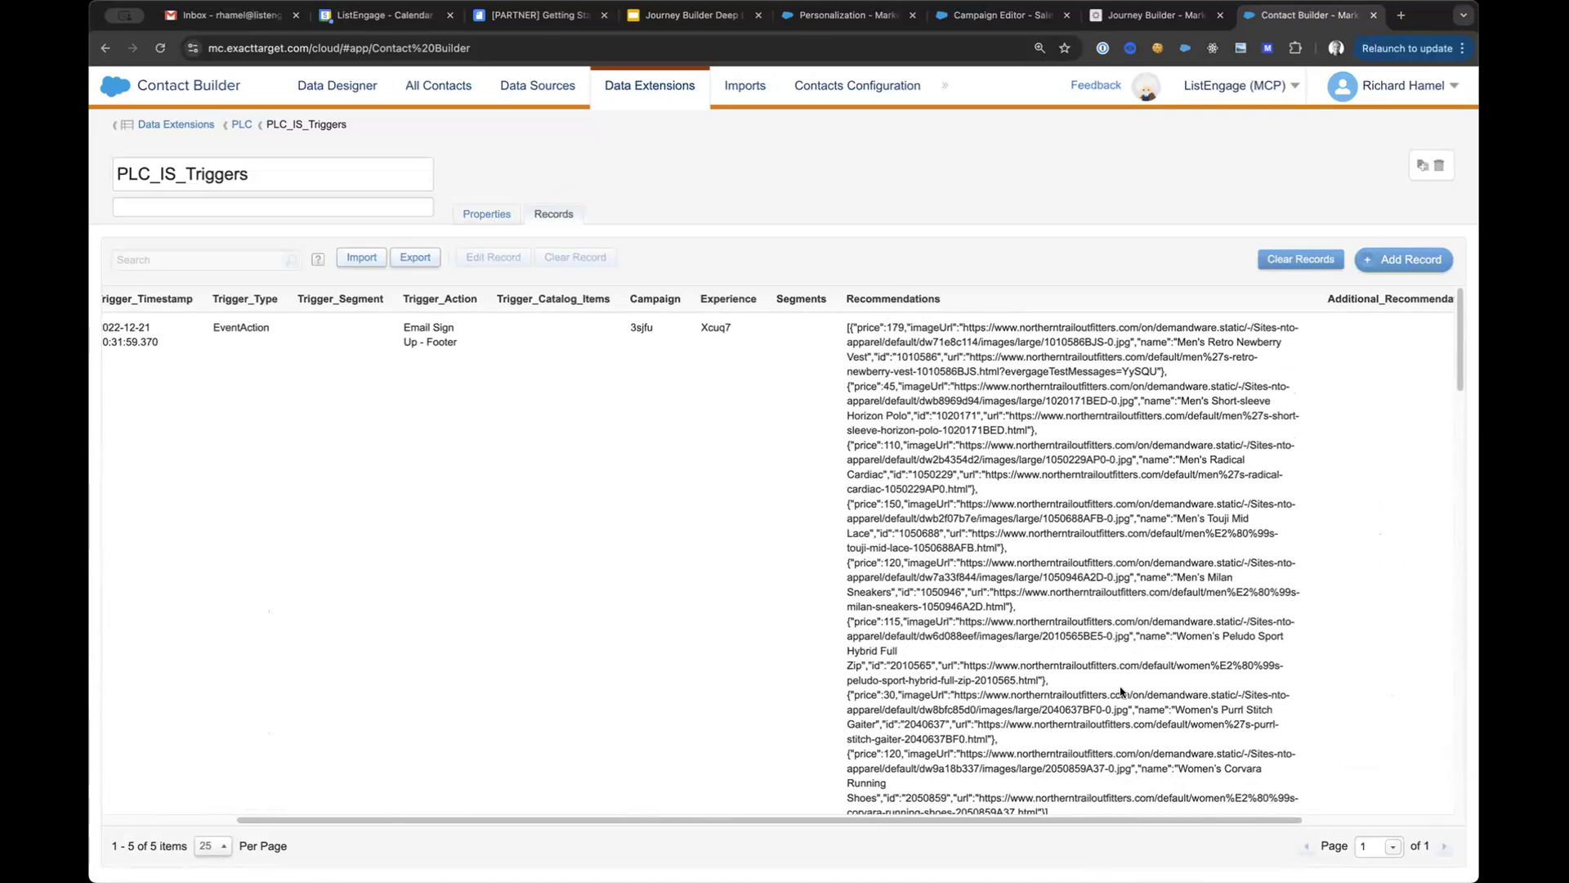
scroll(1067, 665, "down", 6)
scroll(1073, 657, "down", 5)
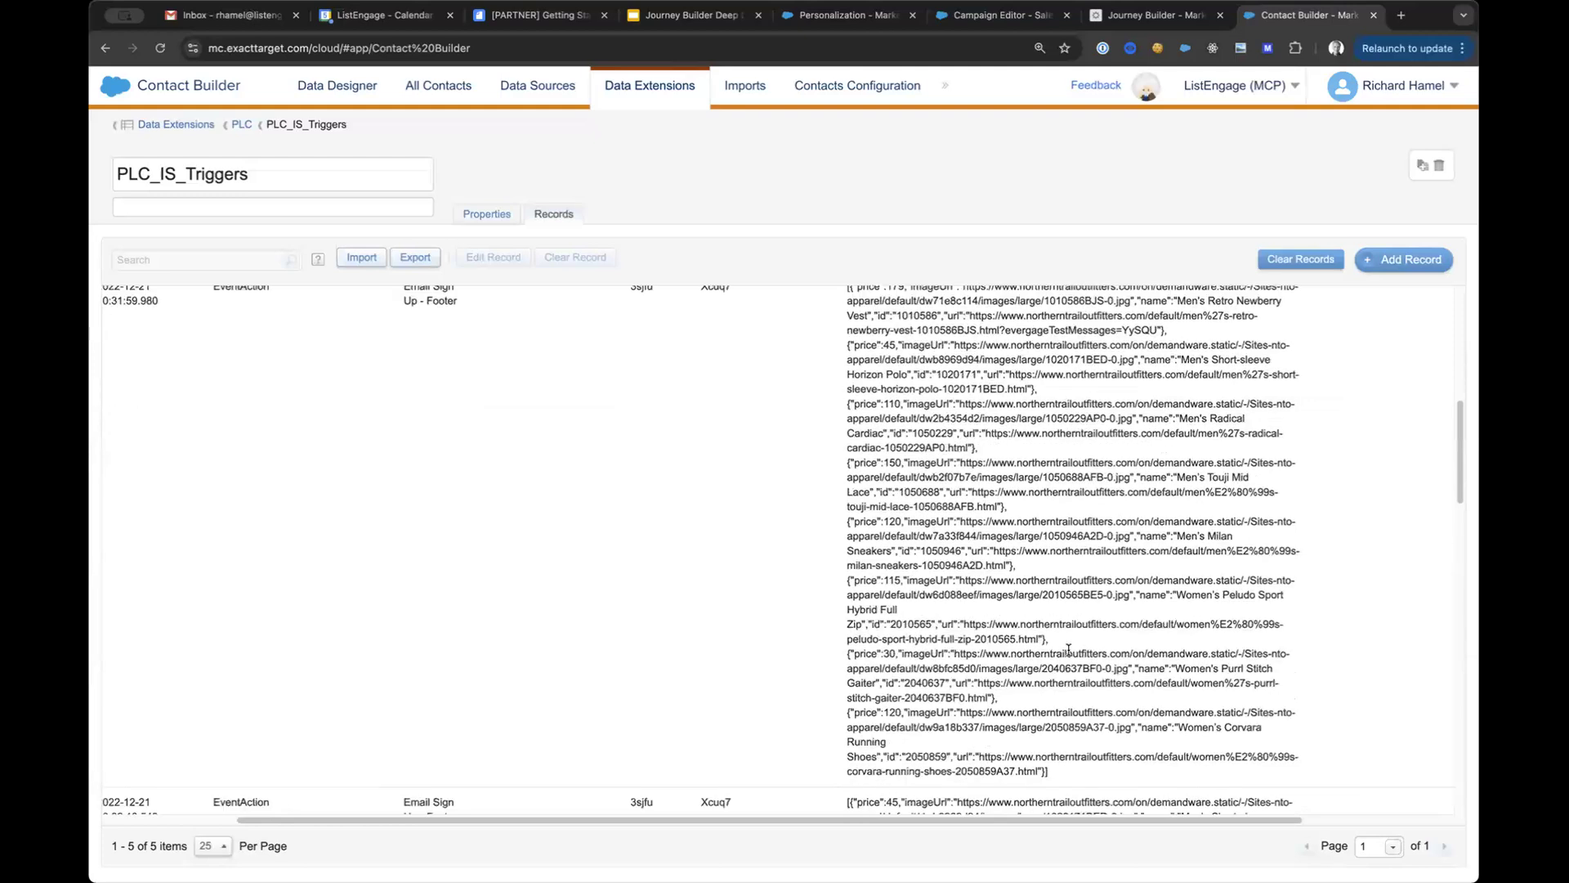
scroll(1074, 659, "up", 8)
scroll(1075, 660, "up", 5)
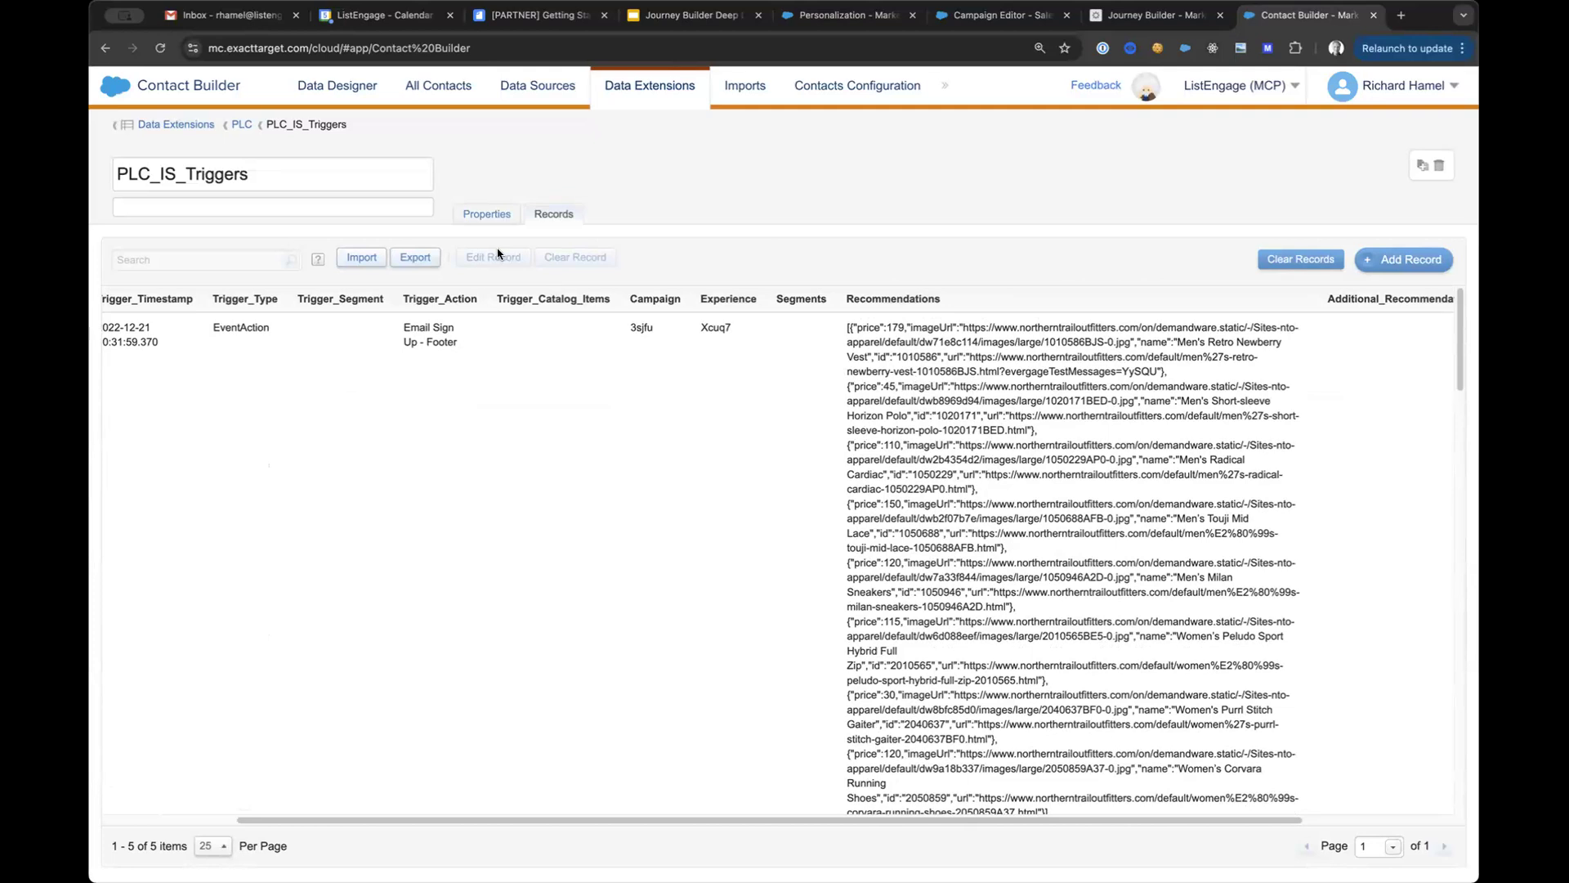
left_click_drag(595, 819, 449, 821)
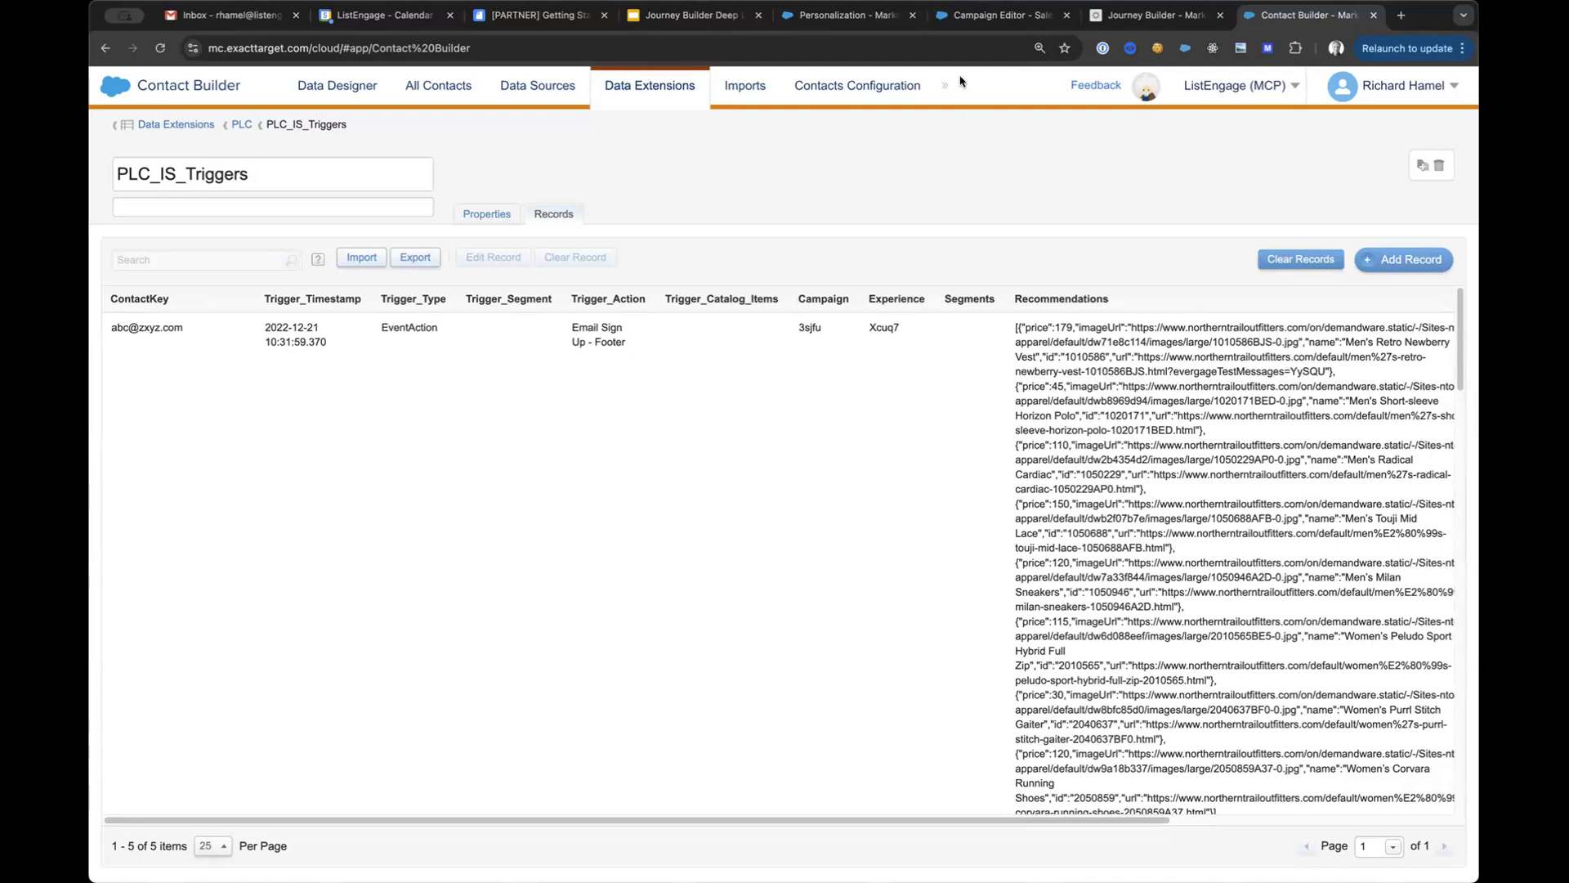
Step: Switch back to Personalization, list the triggered campaigns, and open the statistics of campaign WKBF6
left_click(984, 15)
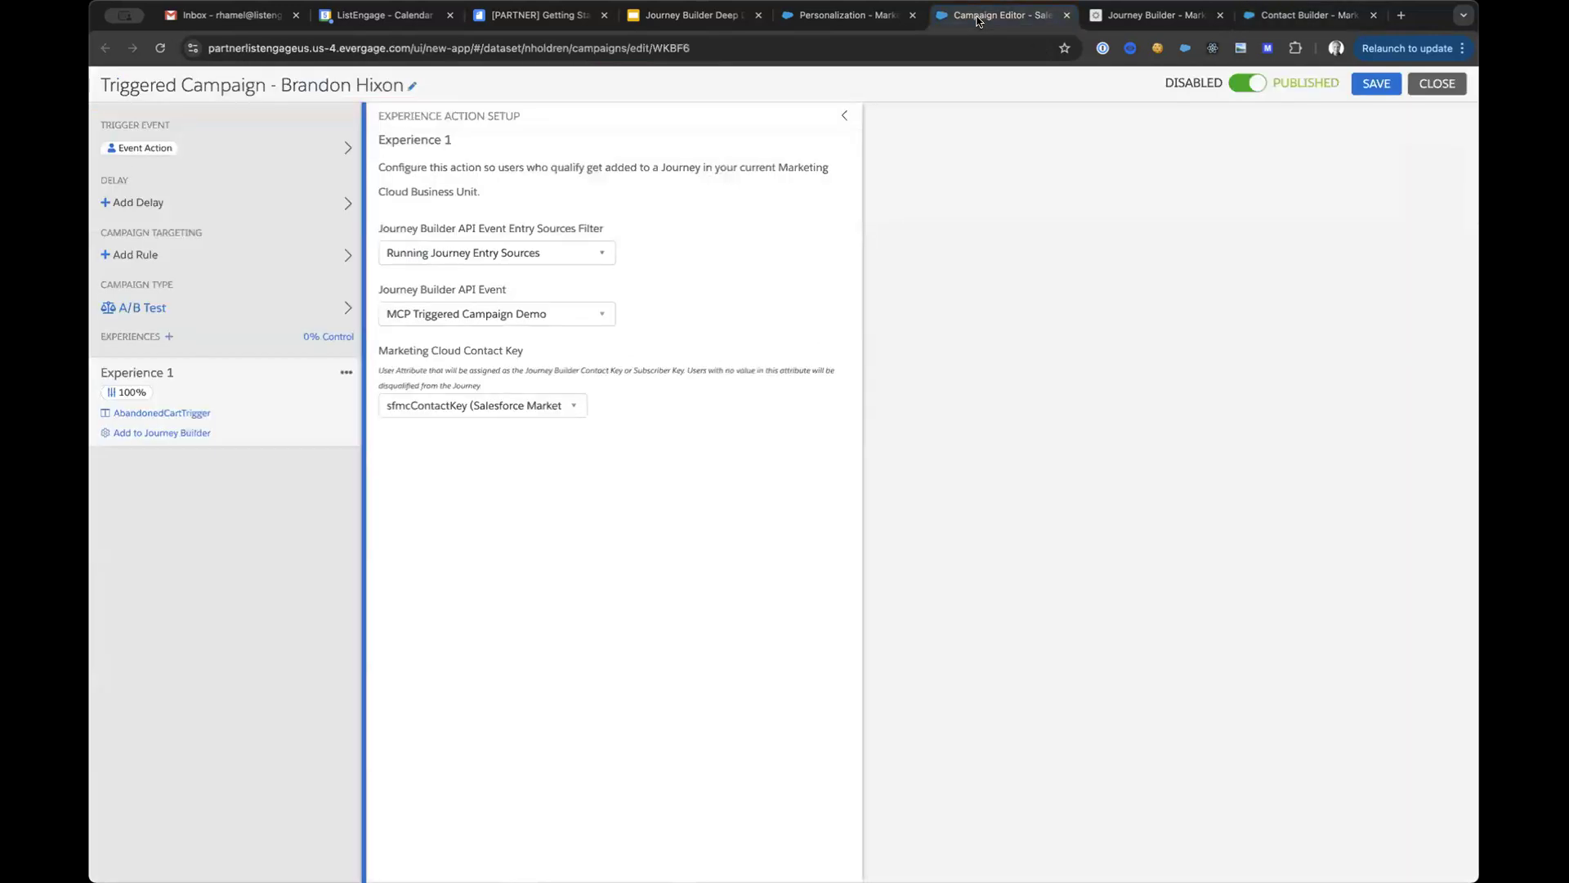
left_click(853, 23)
mouse_move(231, 321)
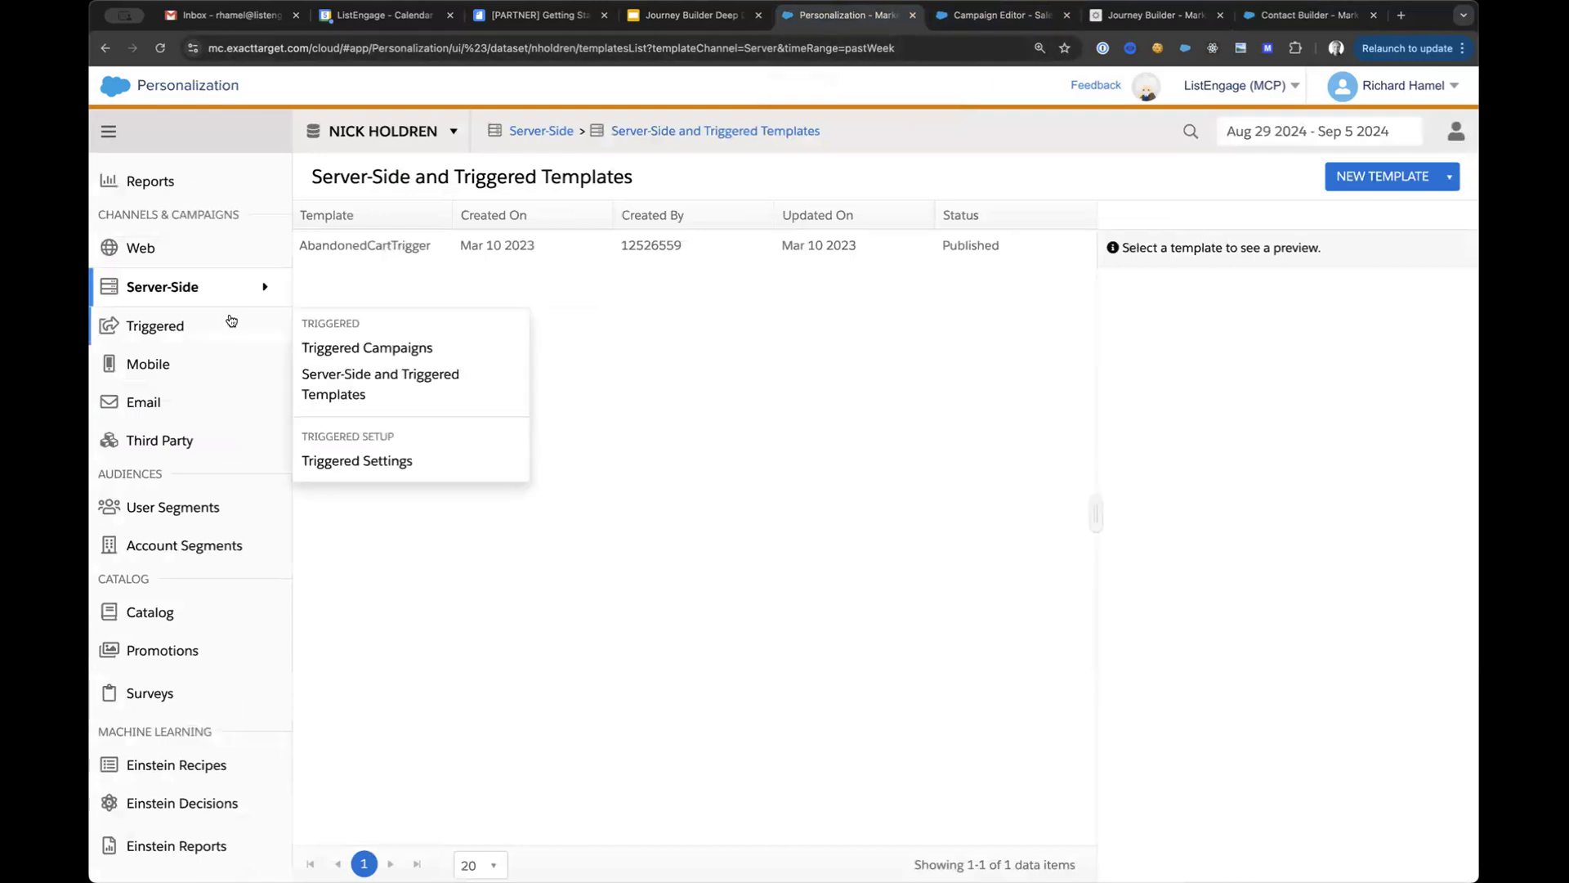
left_click(380, 348)
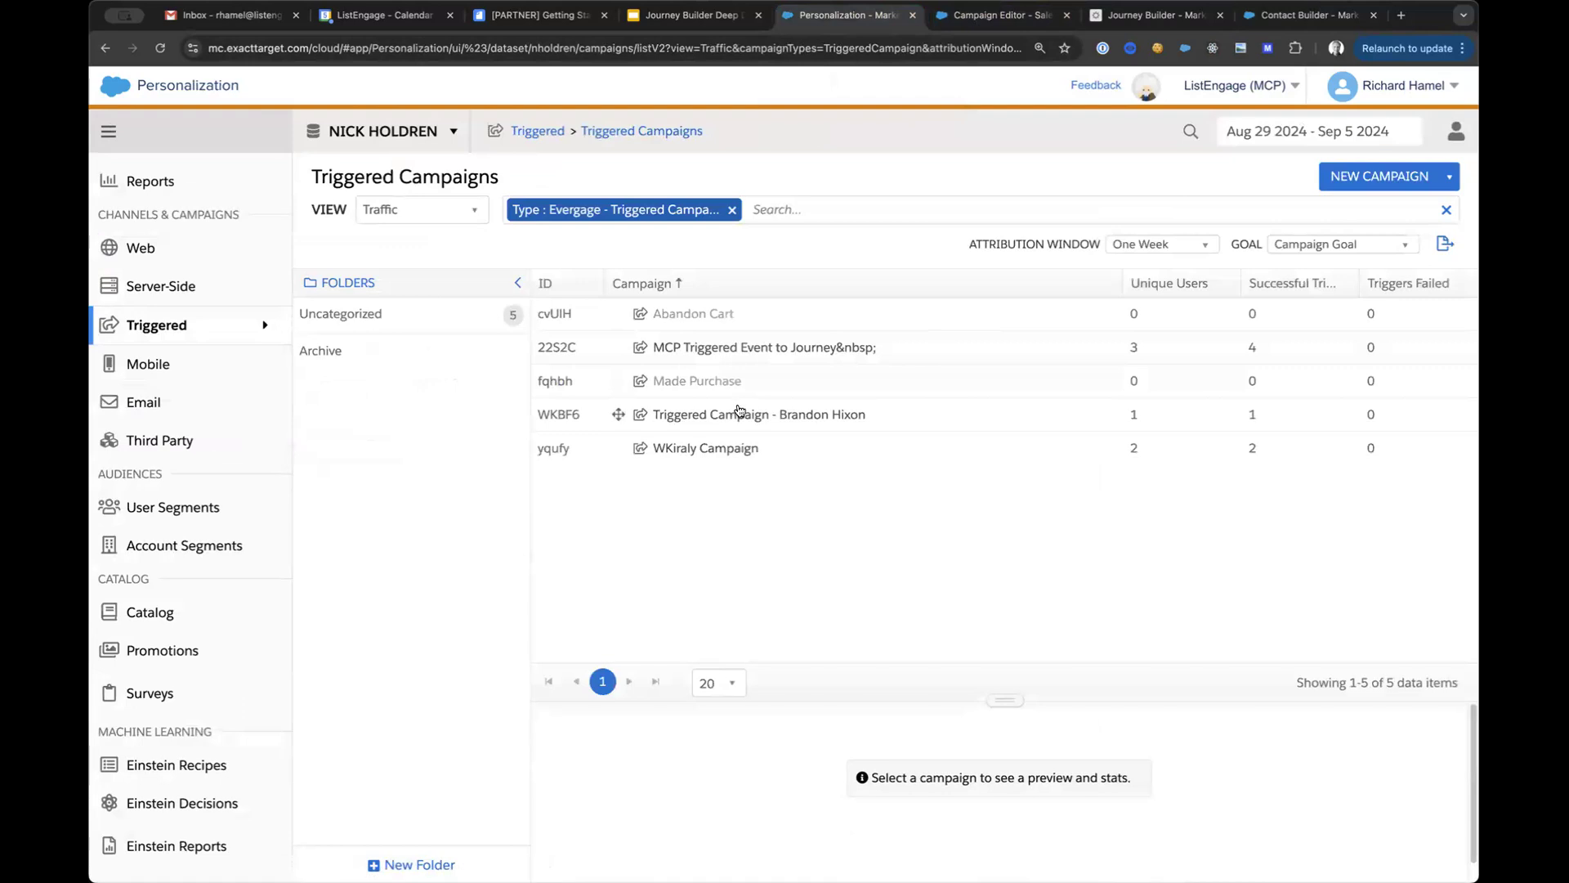
left_click(816, 426)
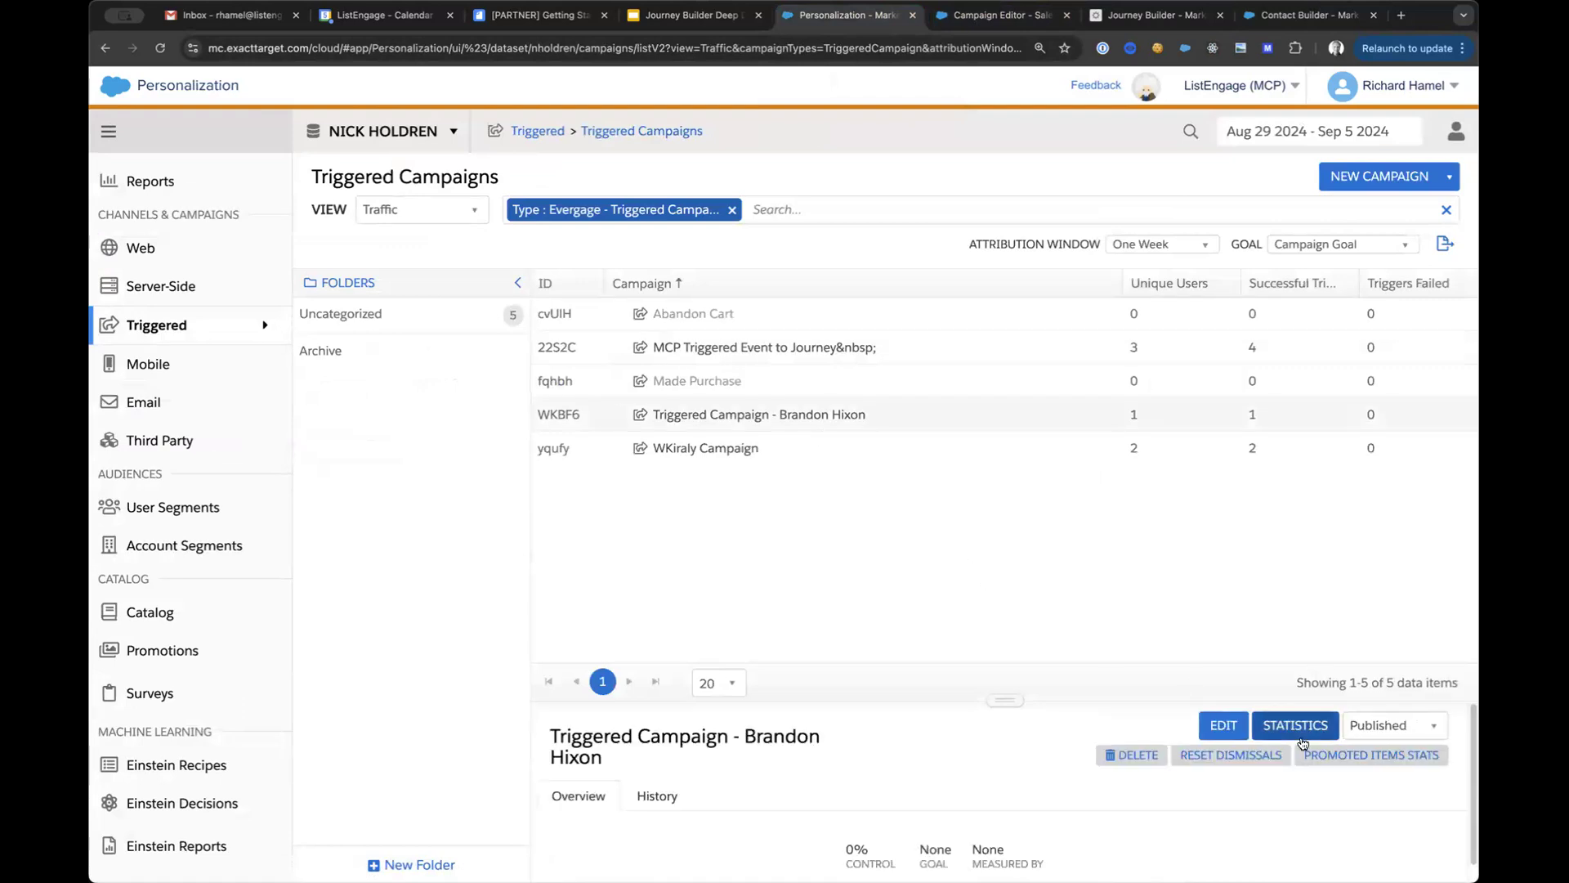
left_click(1299, 730)
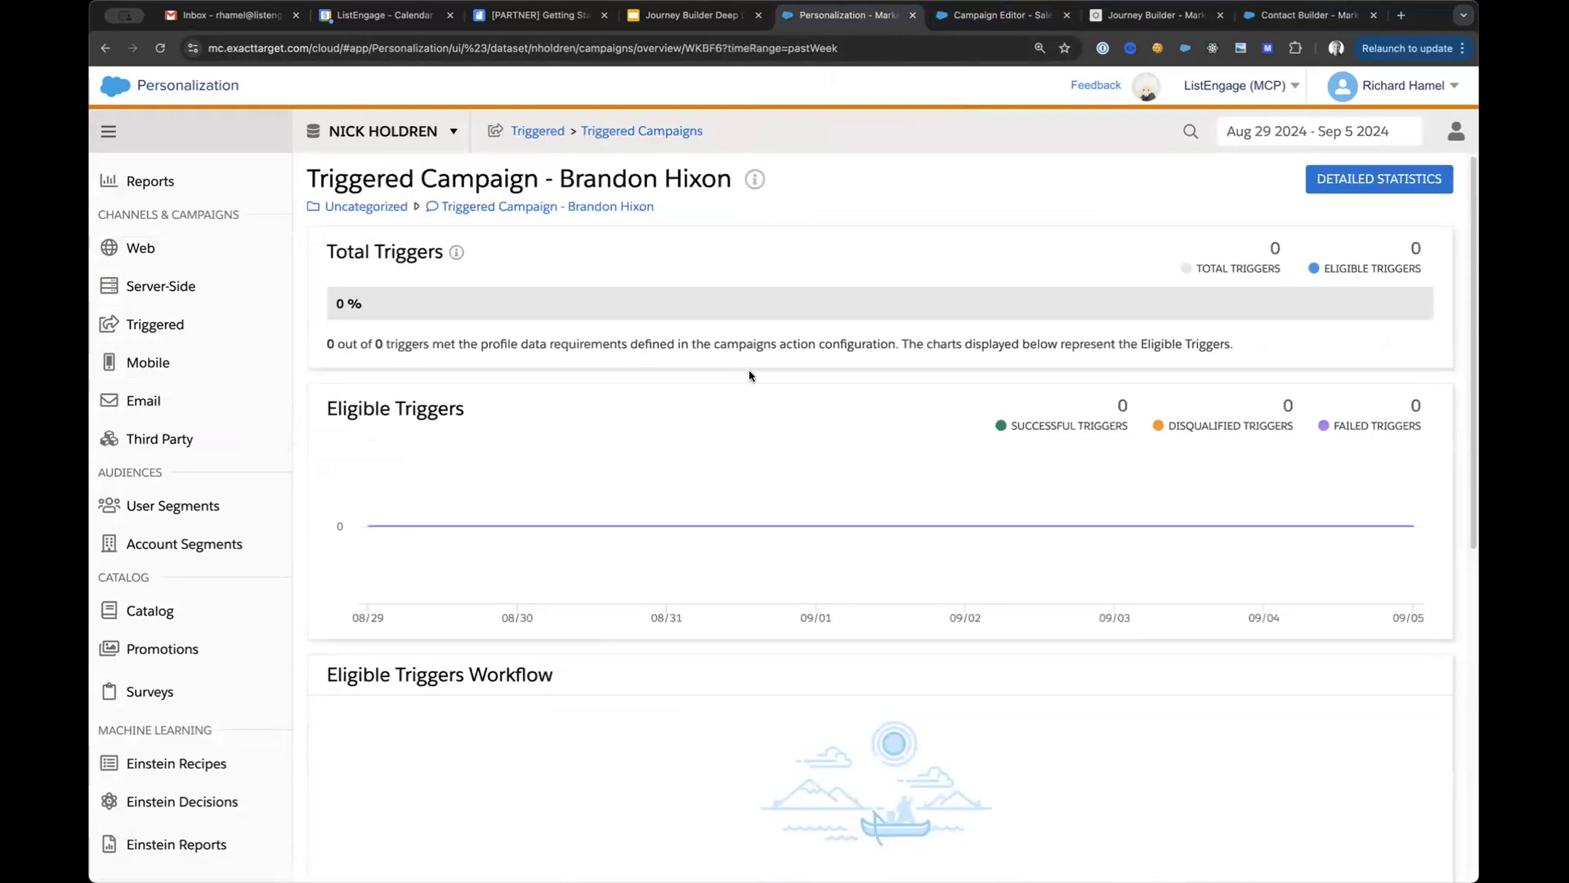
Step: Review the campaign's trigger overview, and open its detailed statistics to inspect the Experience 1 results
scroll(756, 376, "down", 5)
scroll(760, 381, "up", 5)
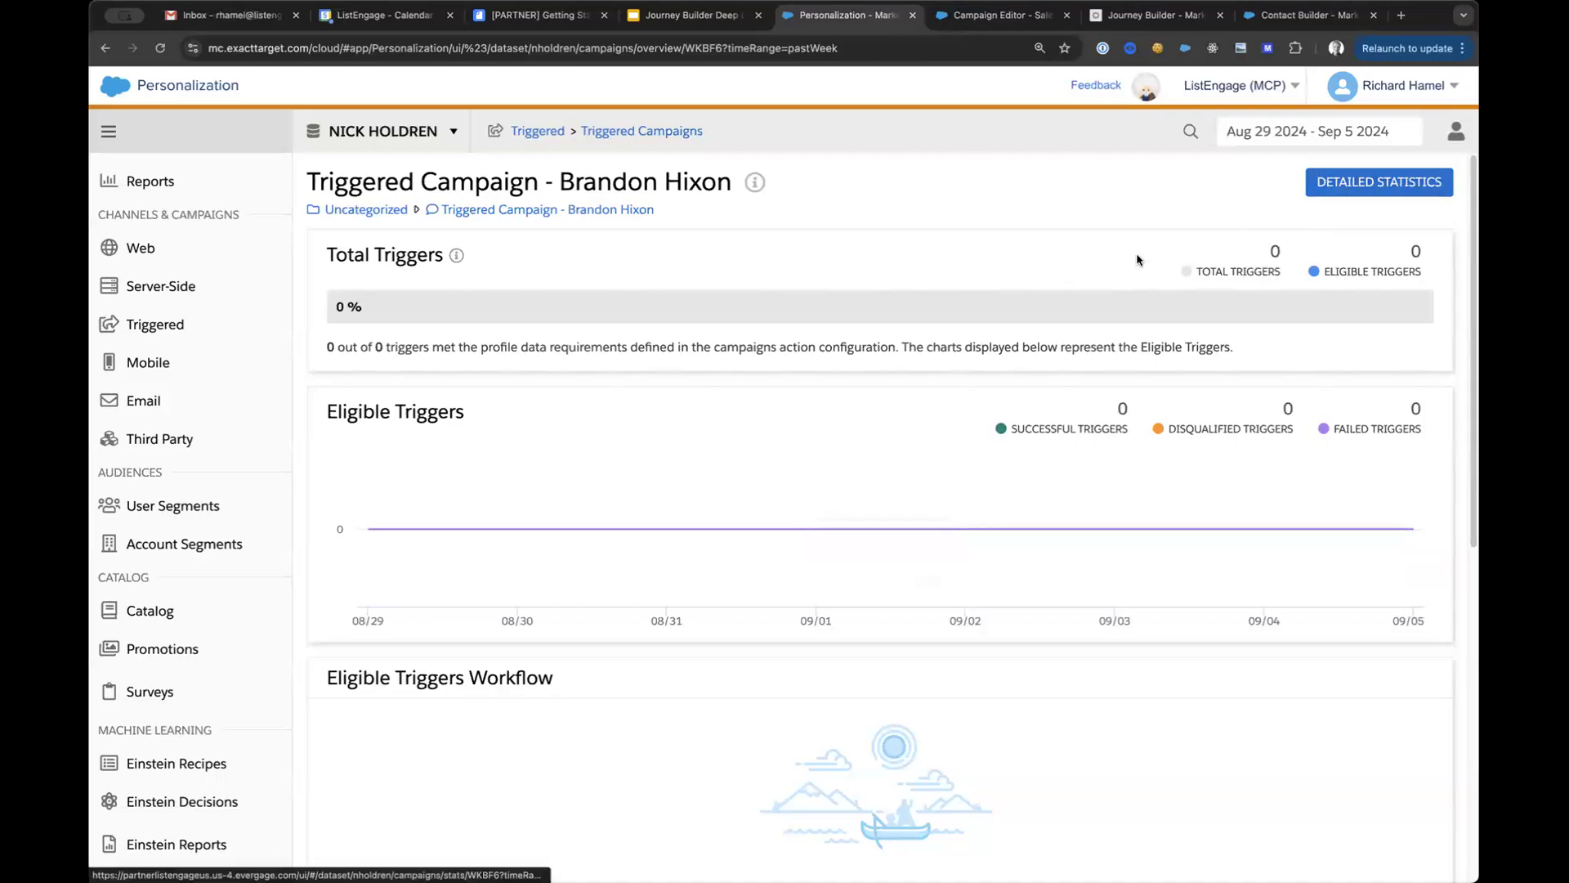
left_click(1380, 182)
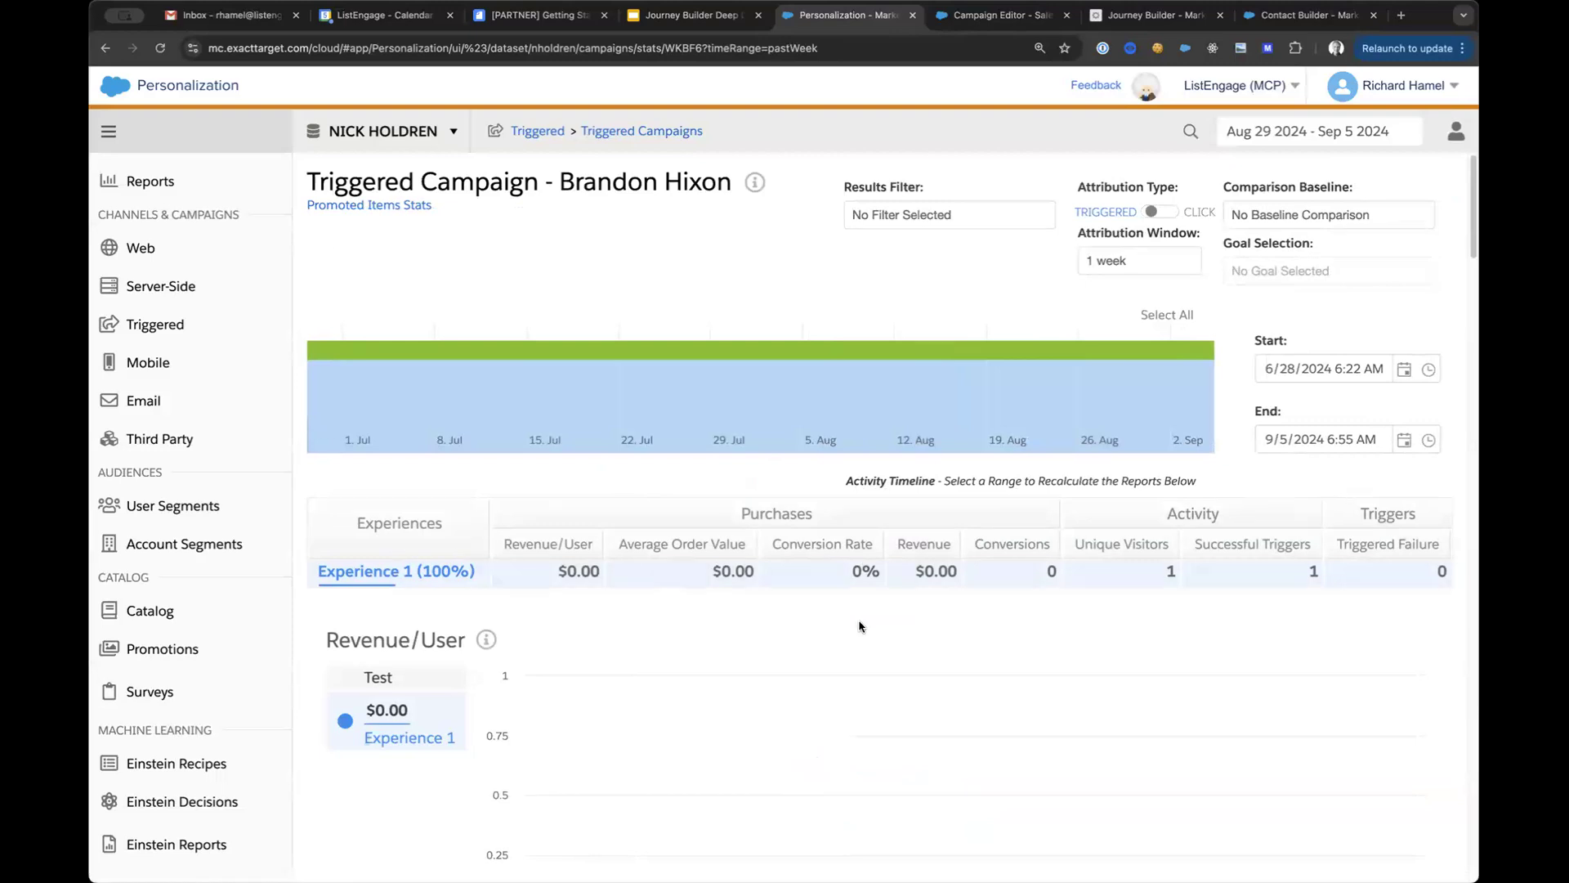
scroll(874, 624, "down", 1)
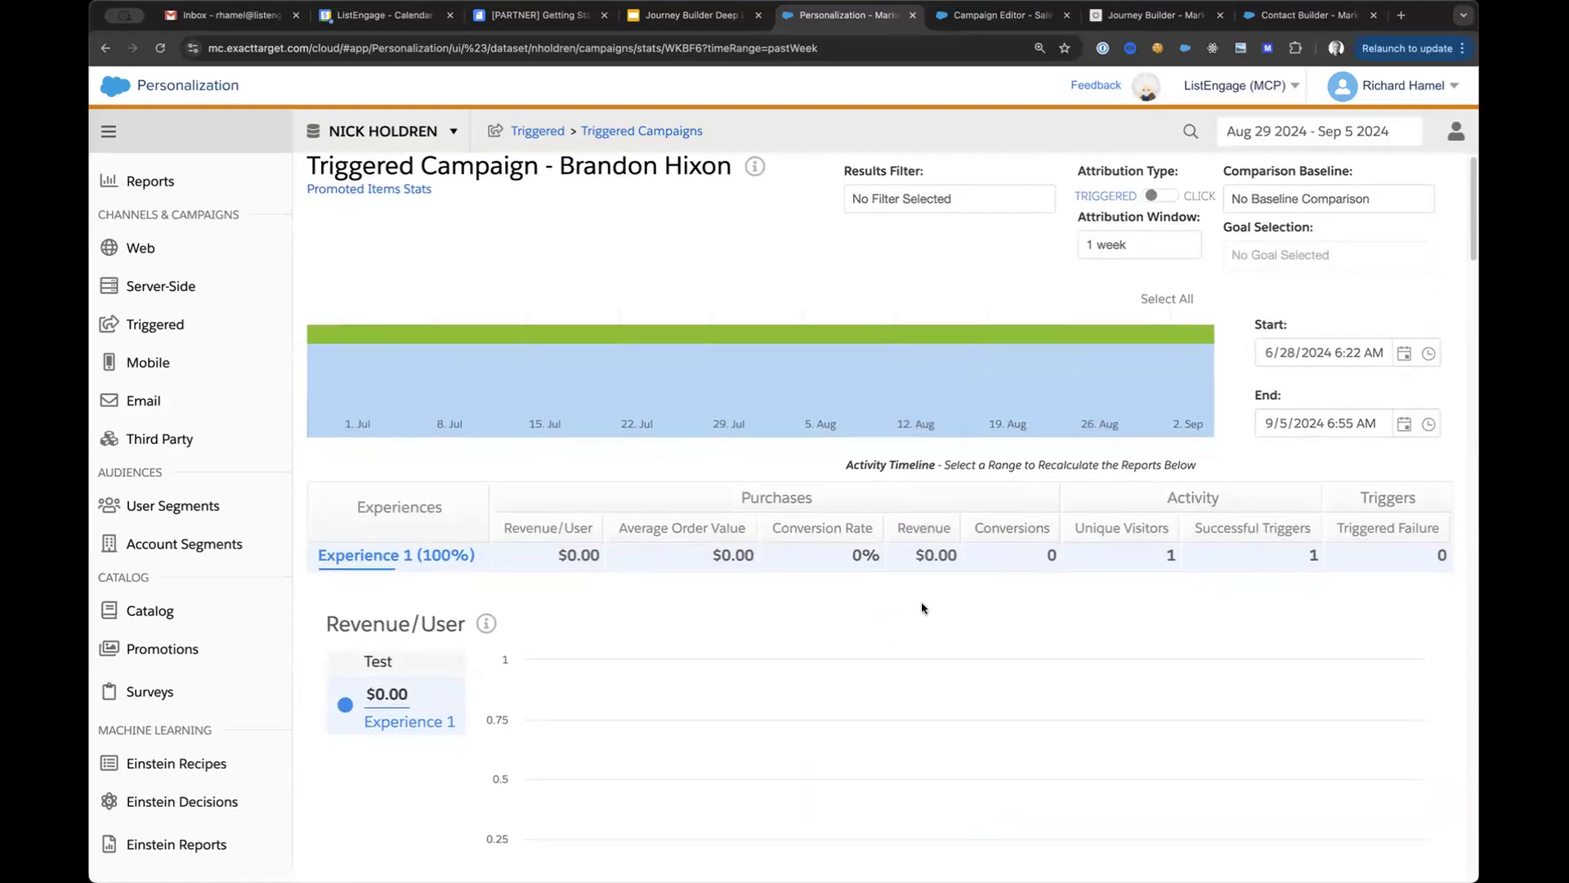
Step: Look through the Form_Abondonment_R journey's available components, from Entry Sources to the Personalization Activity under Customer Updates
mouse_move(677, 666)
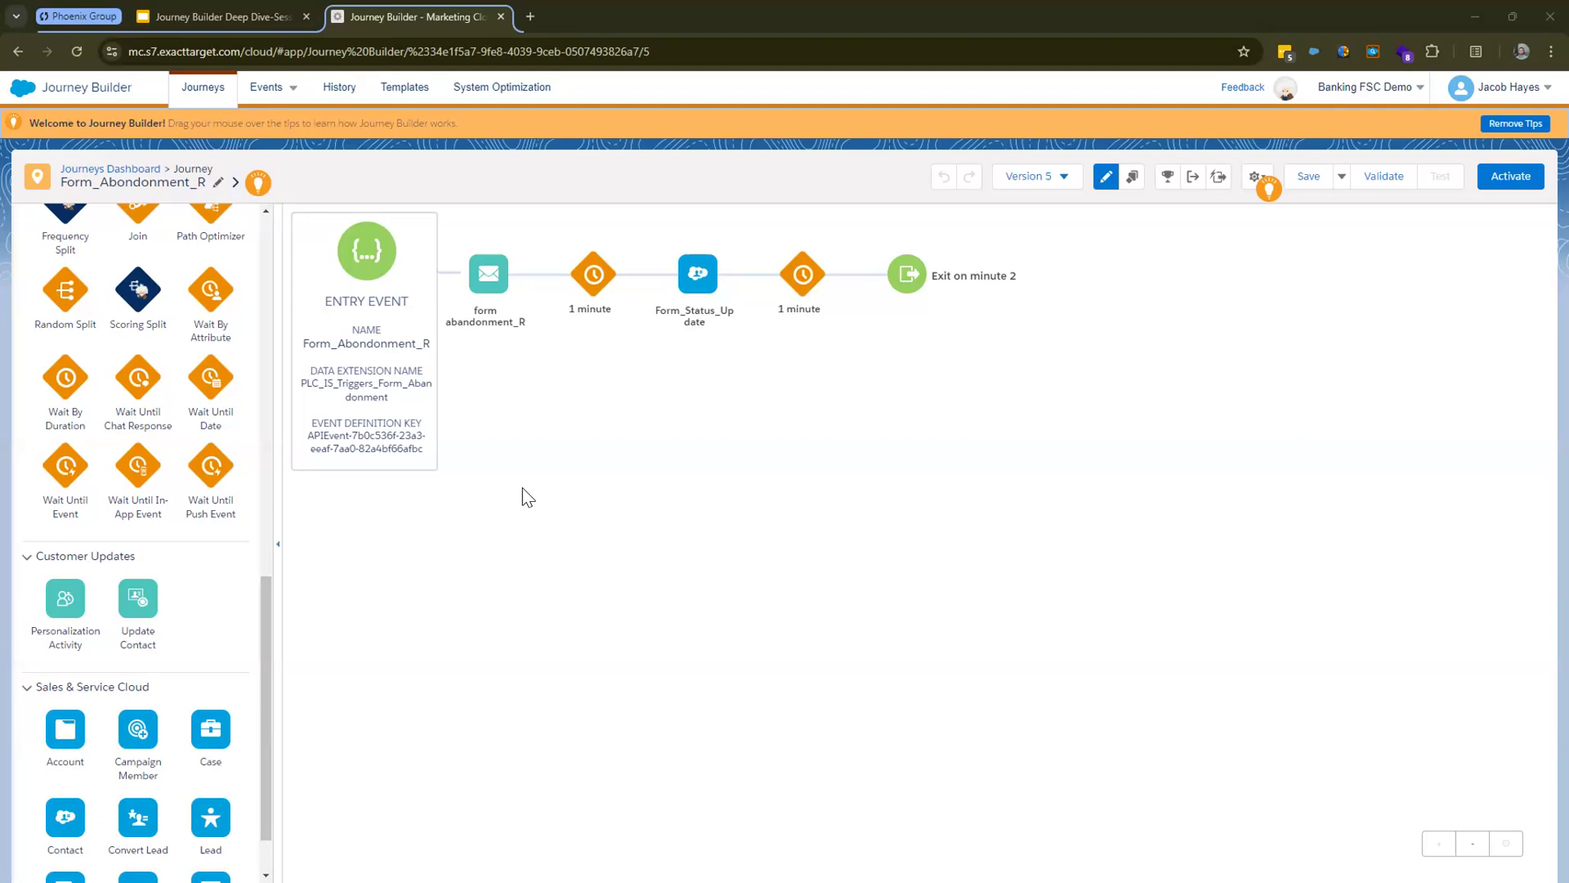
scroll(85, 608, "up", 5)
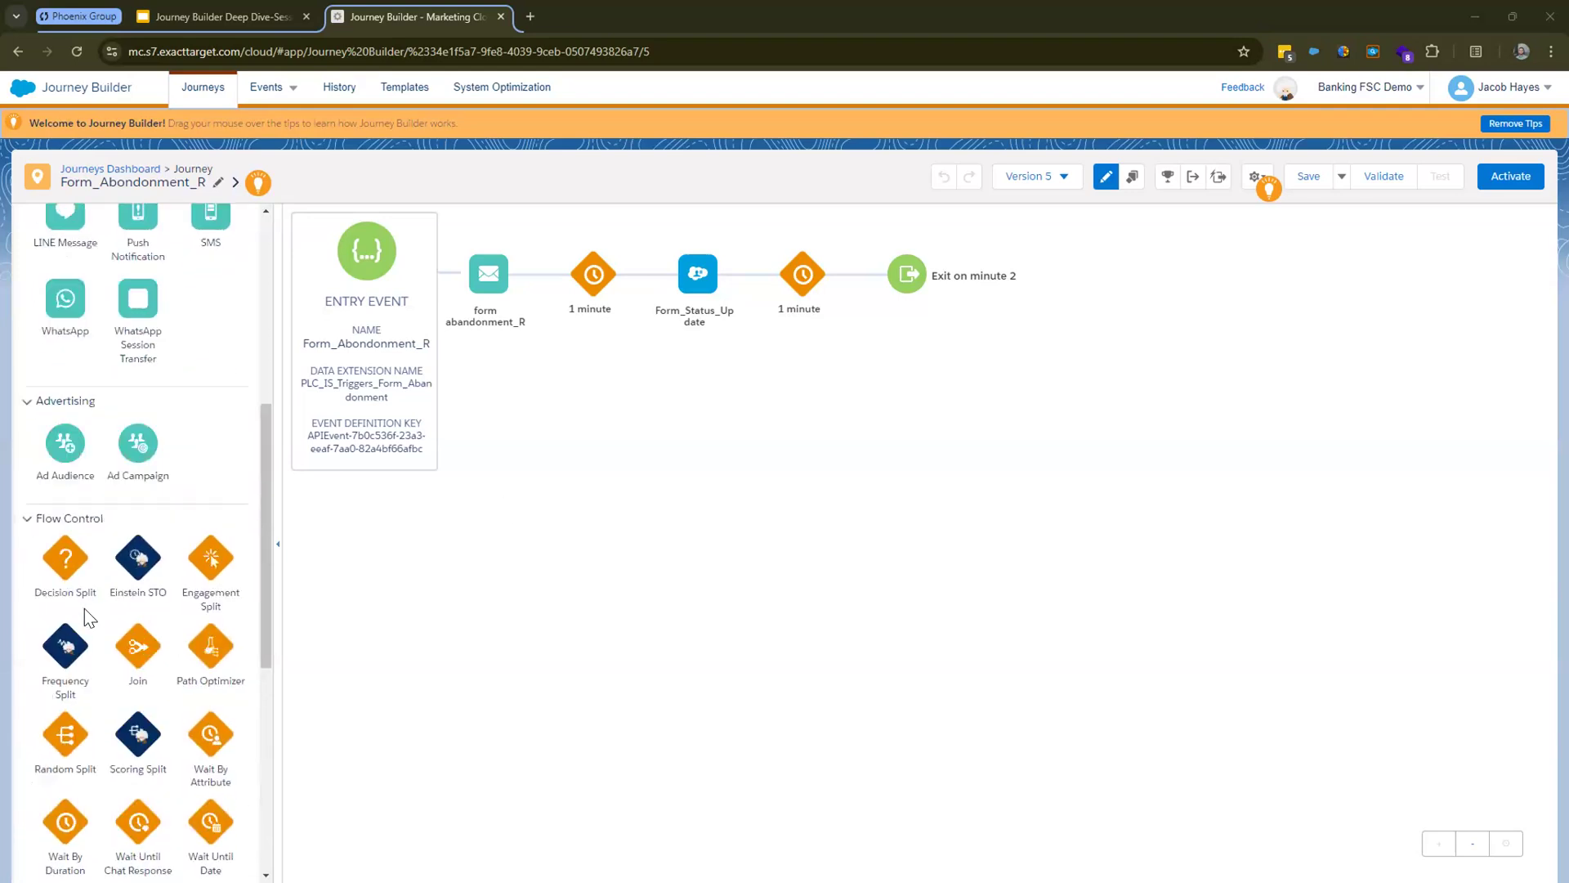
scroll(85, 608, "up", 5)
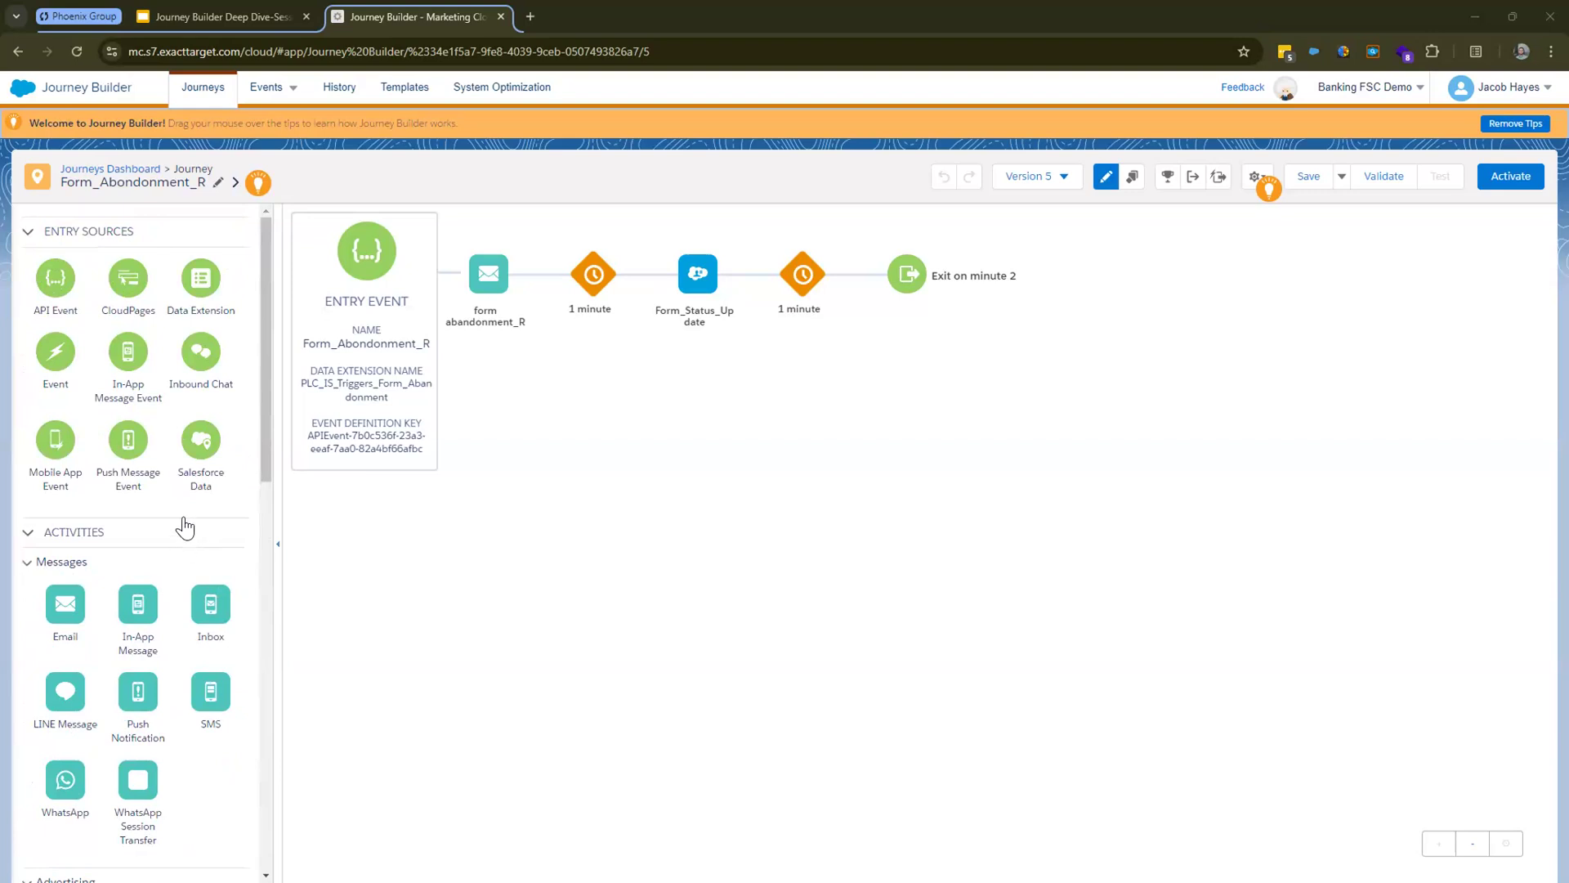
scroll(188, 535, "down", 7)
scroll(186, 527, "down", 3)
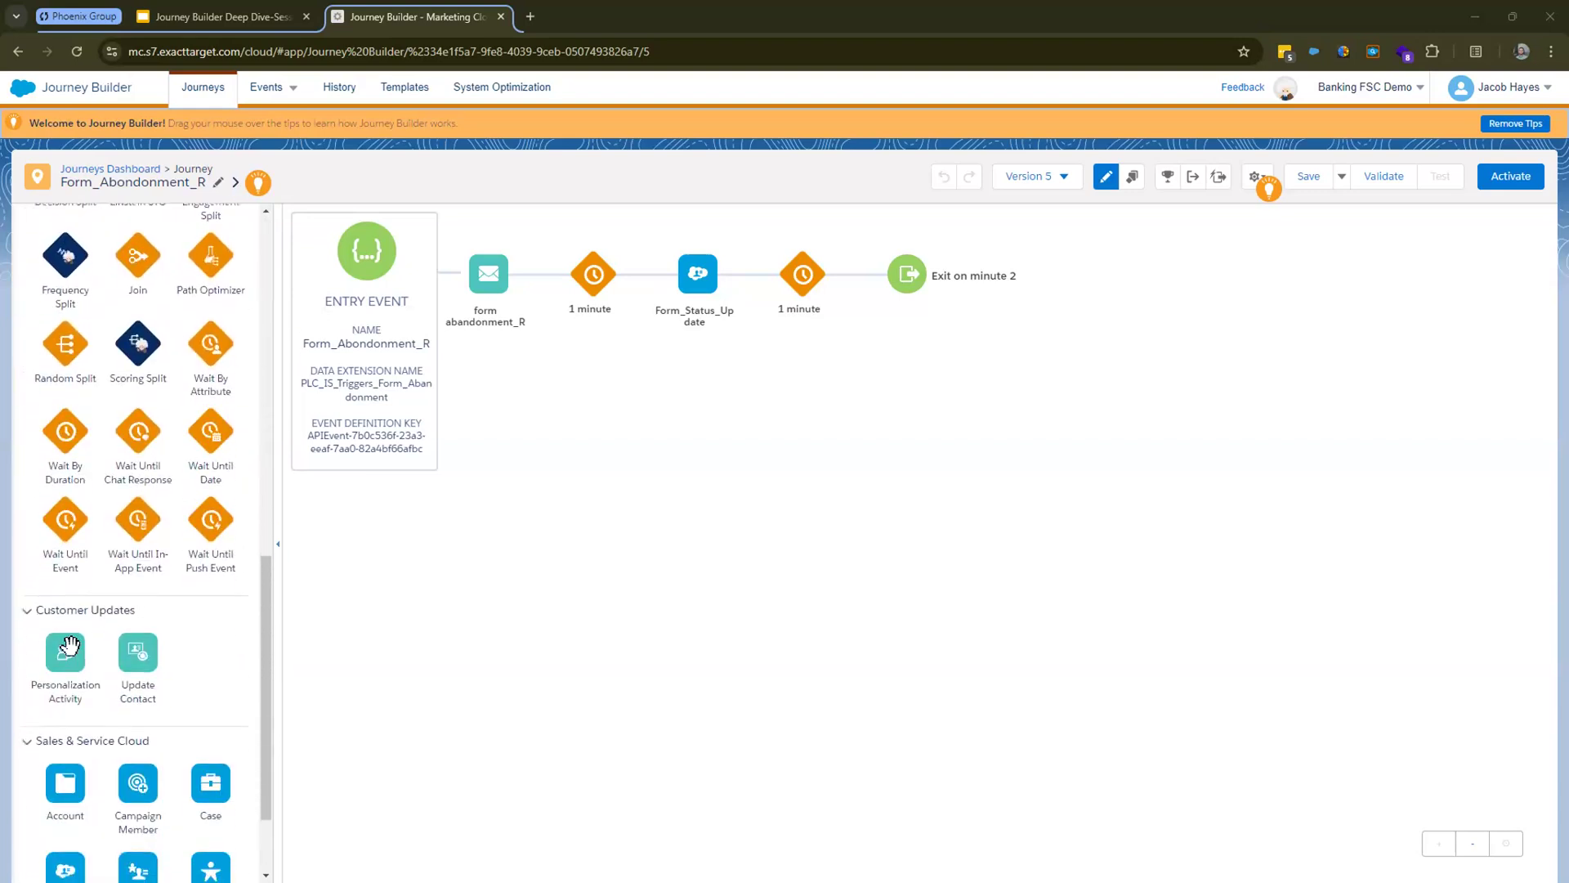
Step: Add a Personalization Activity directly after the form abondonment_R email and set its dataset to sl_v1_cumulus
left_click_drag(95, 635, 546, 291)
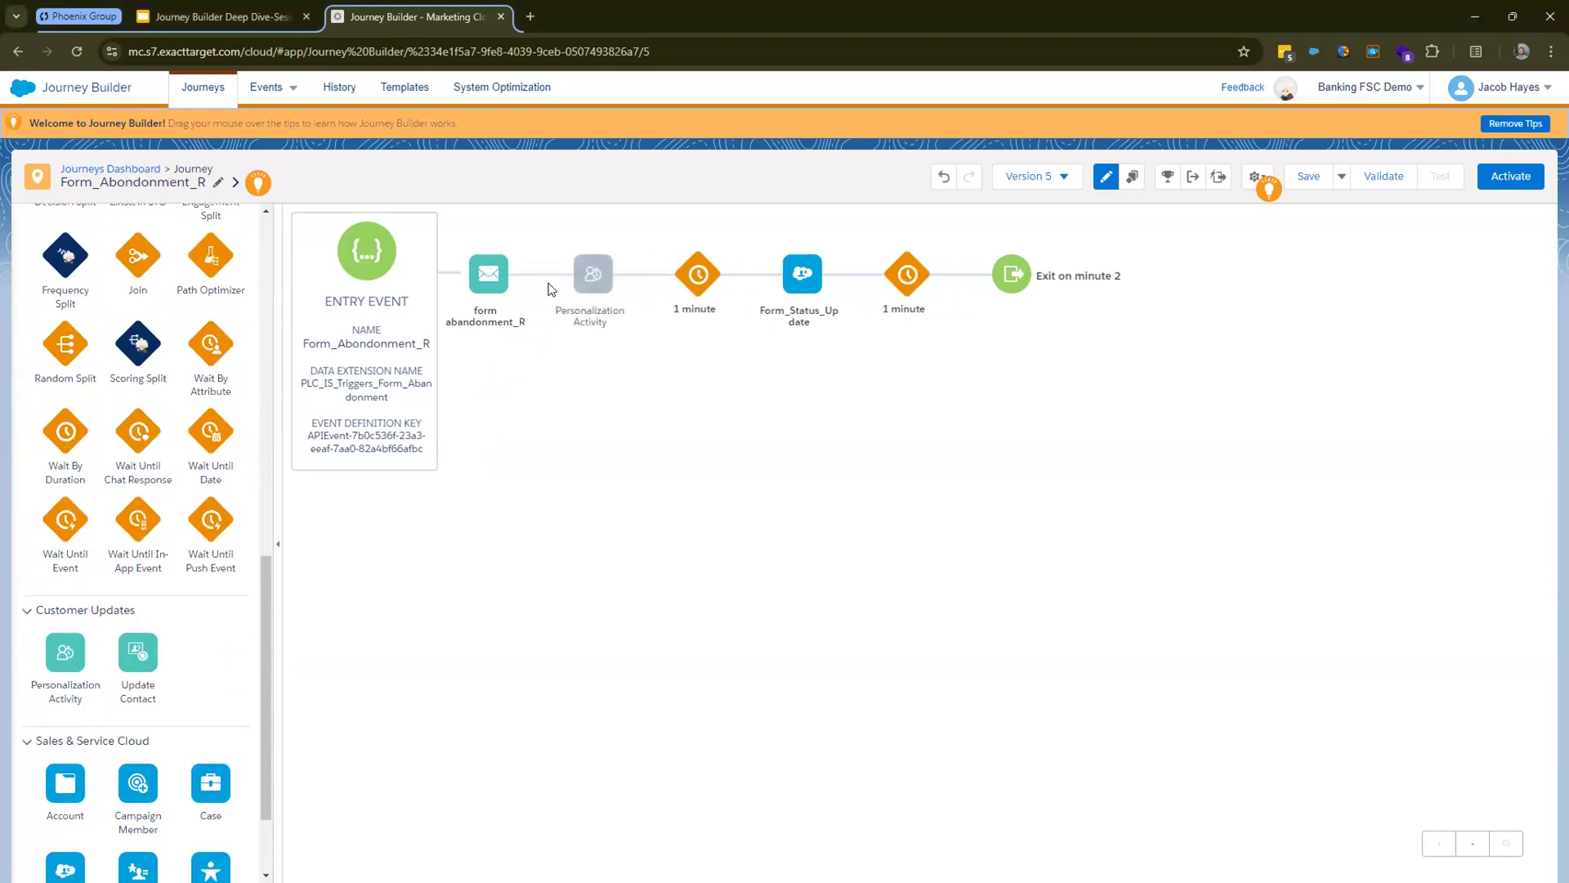
left_click(594, 275)
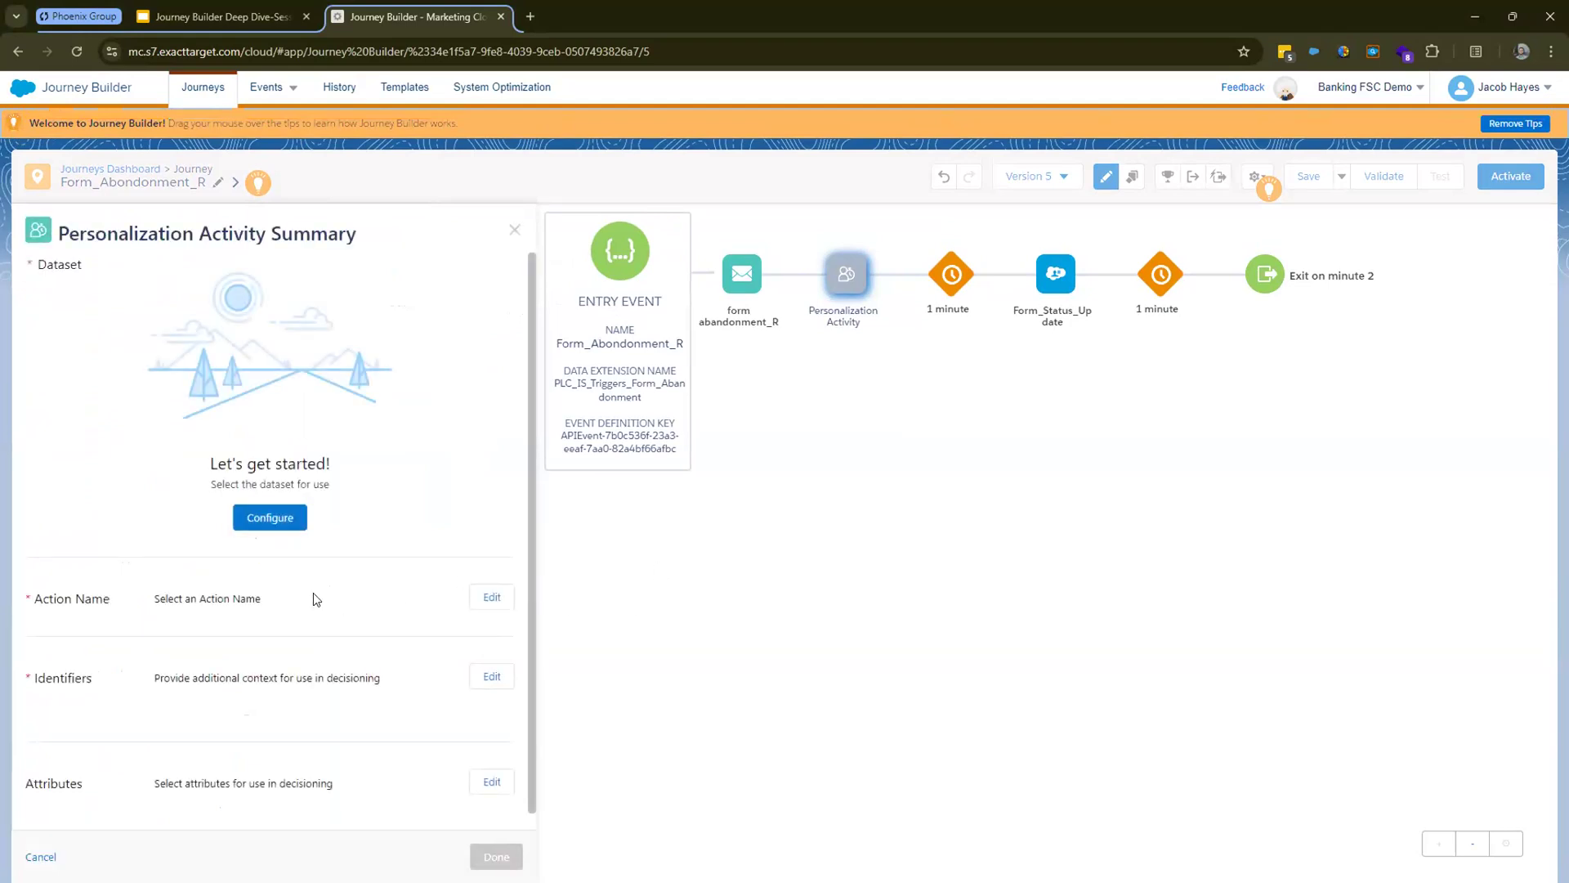
scroll(273, 546, "down", 1)
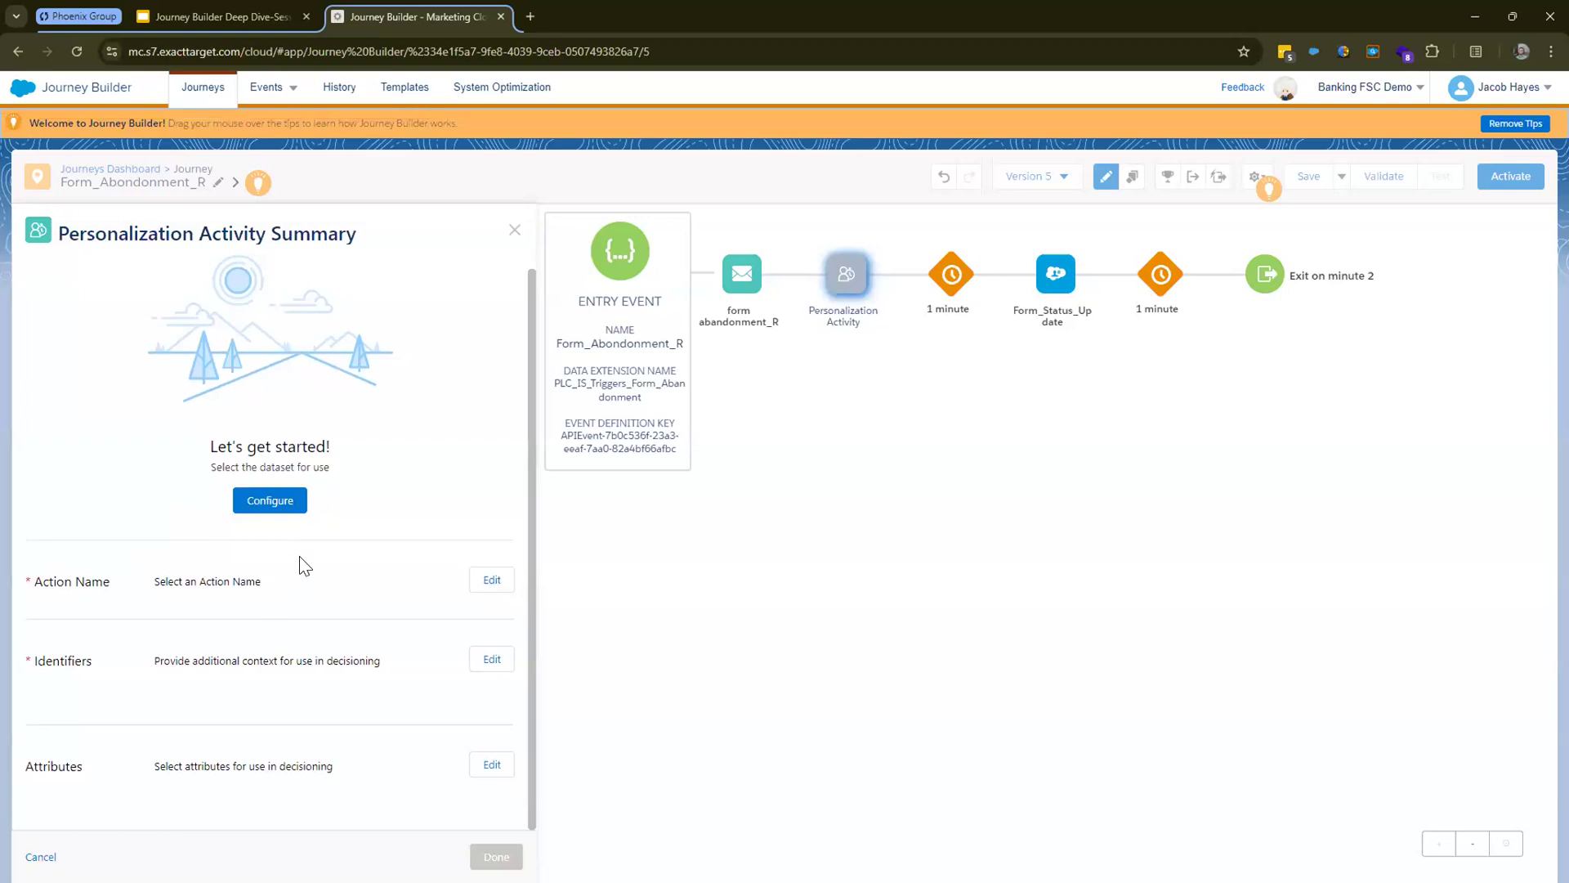
left_click(288, 505)
left_click(301, 301)
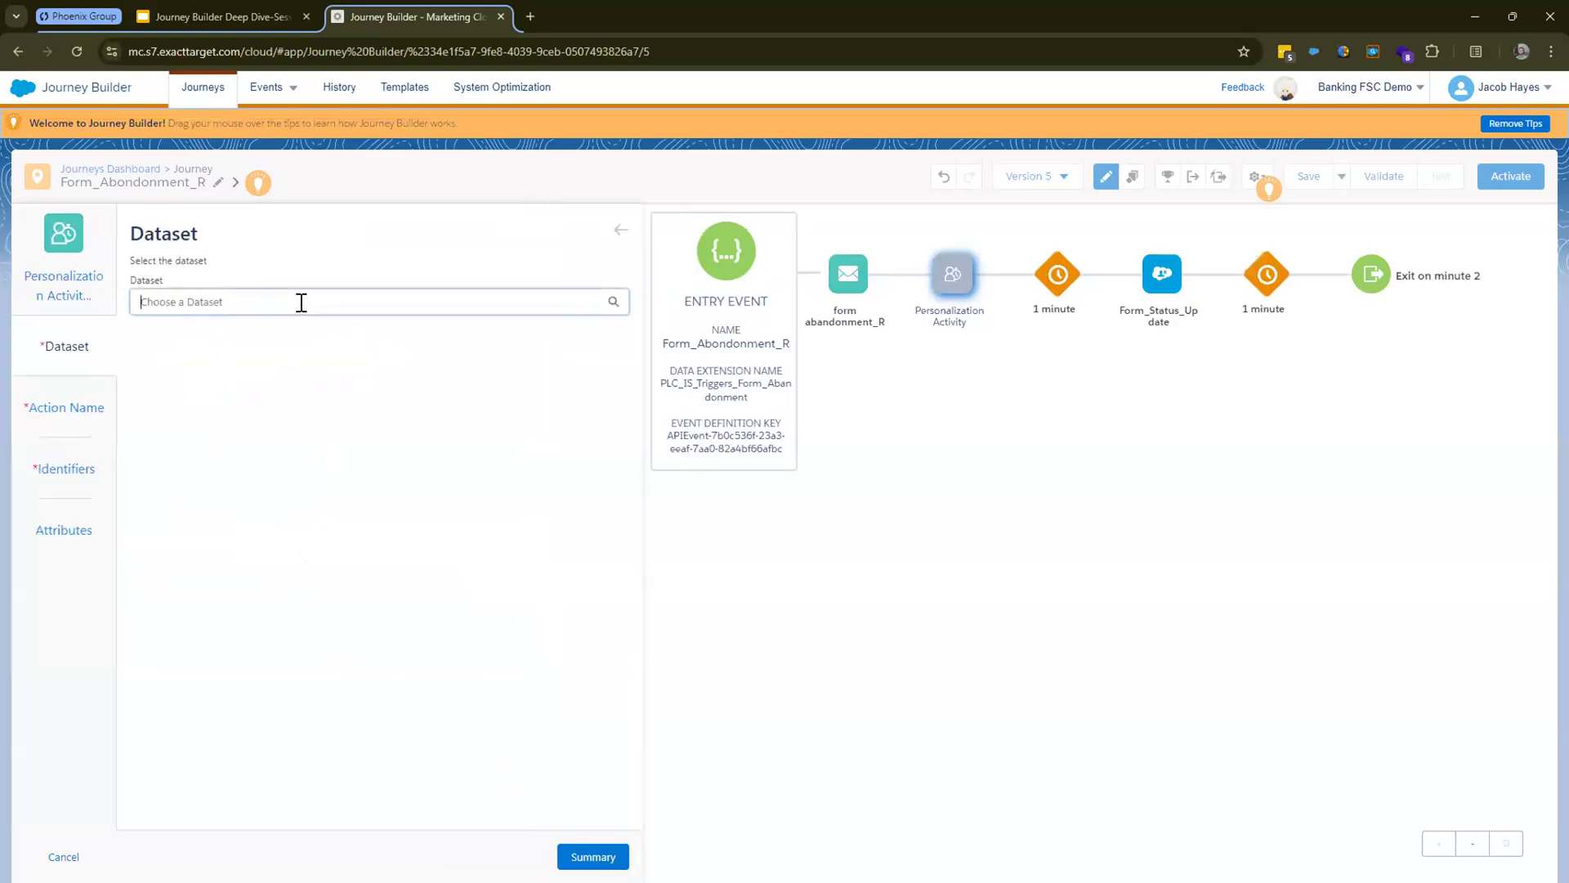
left_click(243, 410)
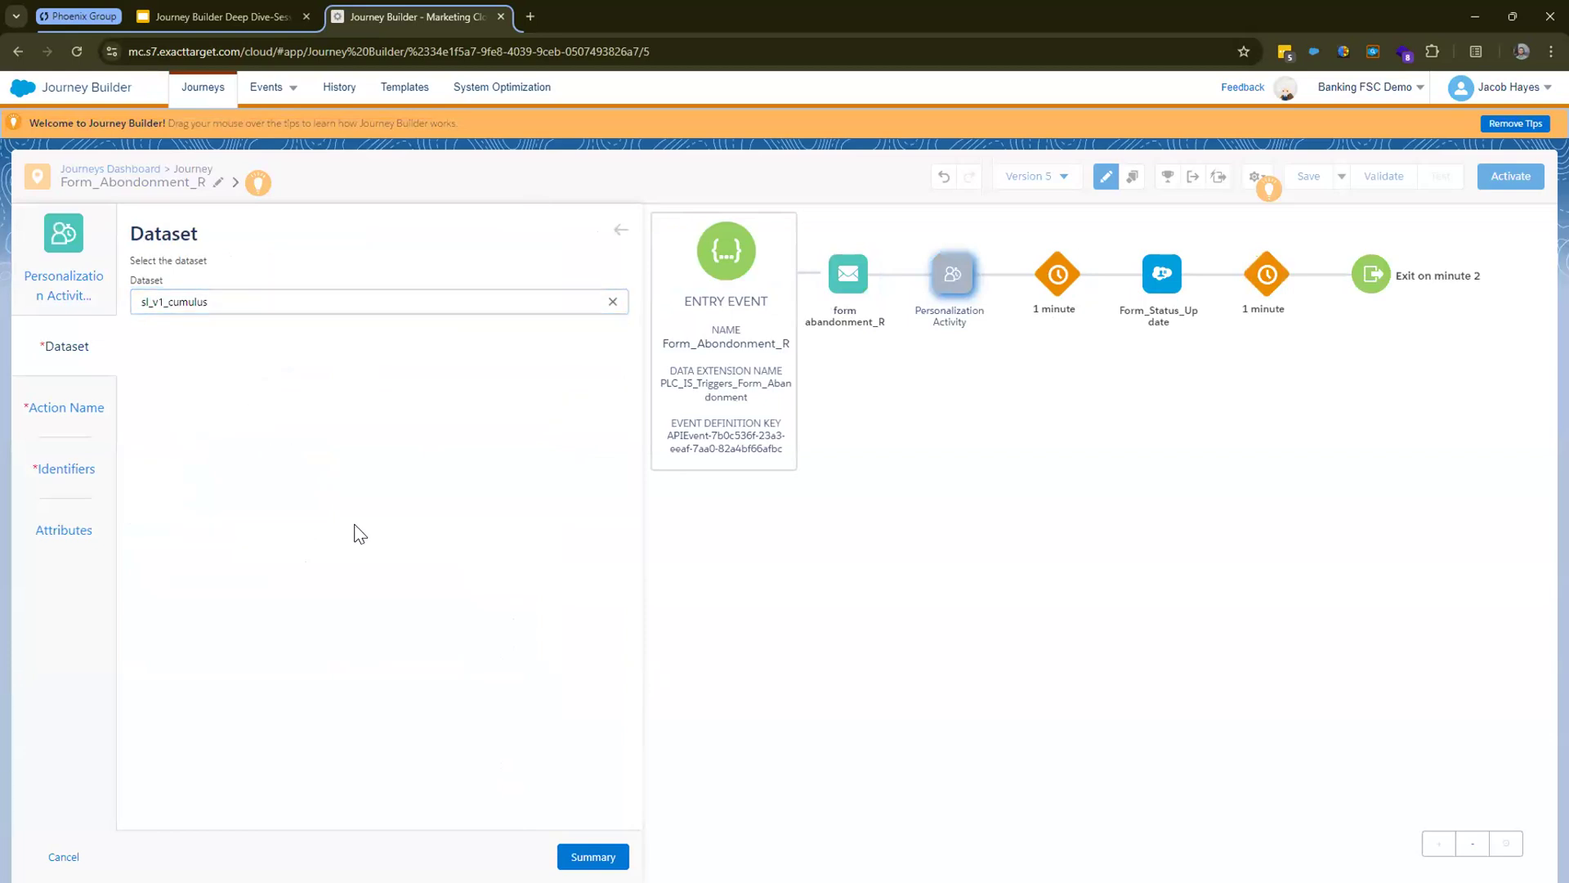
Step: Examine the Personalization Activity's action name type options and the Personalization identifiers available for mapping
left_click(54, 403)
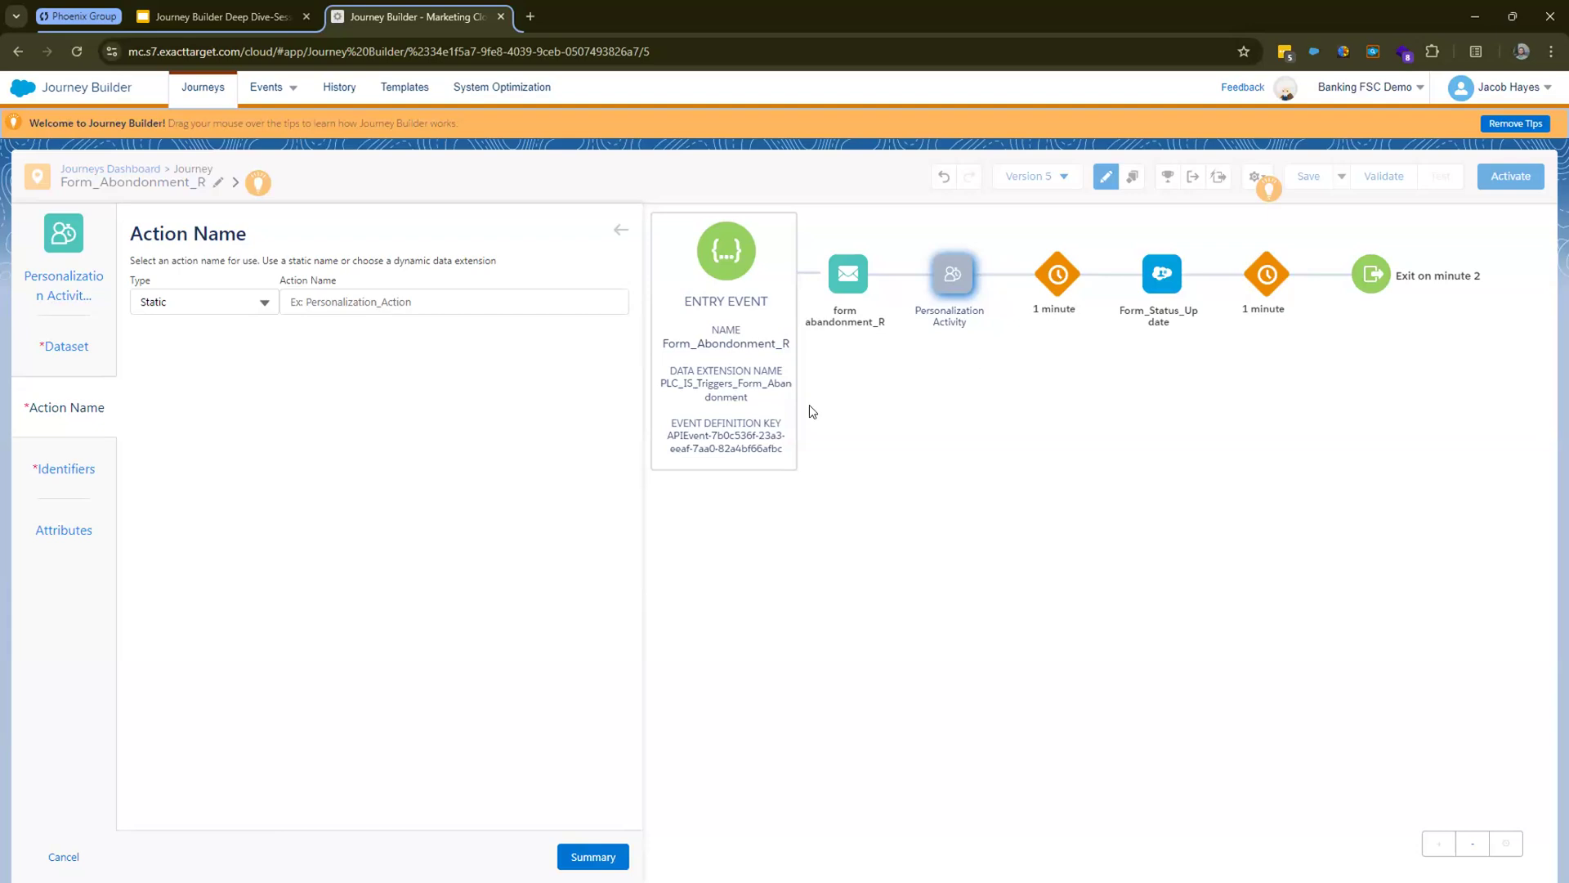
left_click(197, 297)
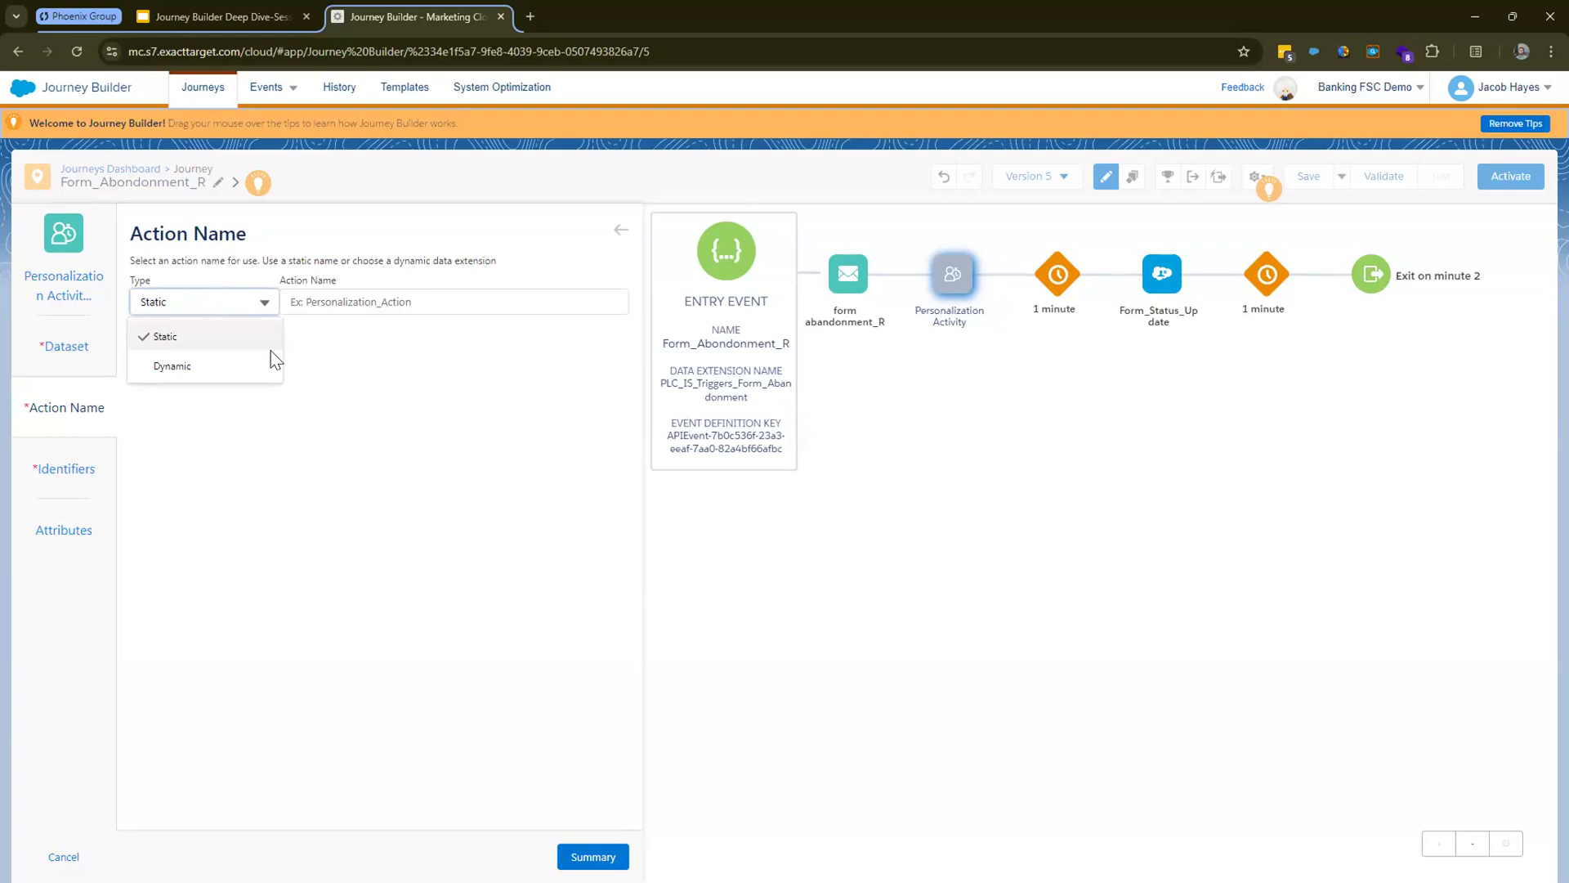
left_click(513, 473)
left_click(64, 466)
left_click(261, 335)
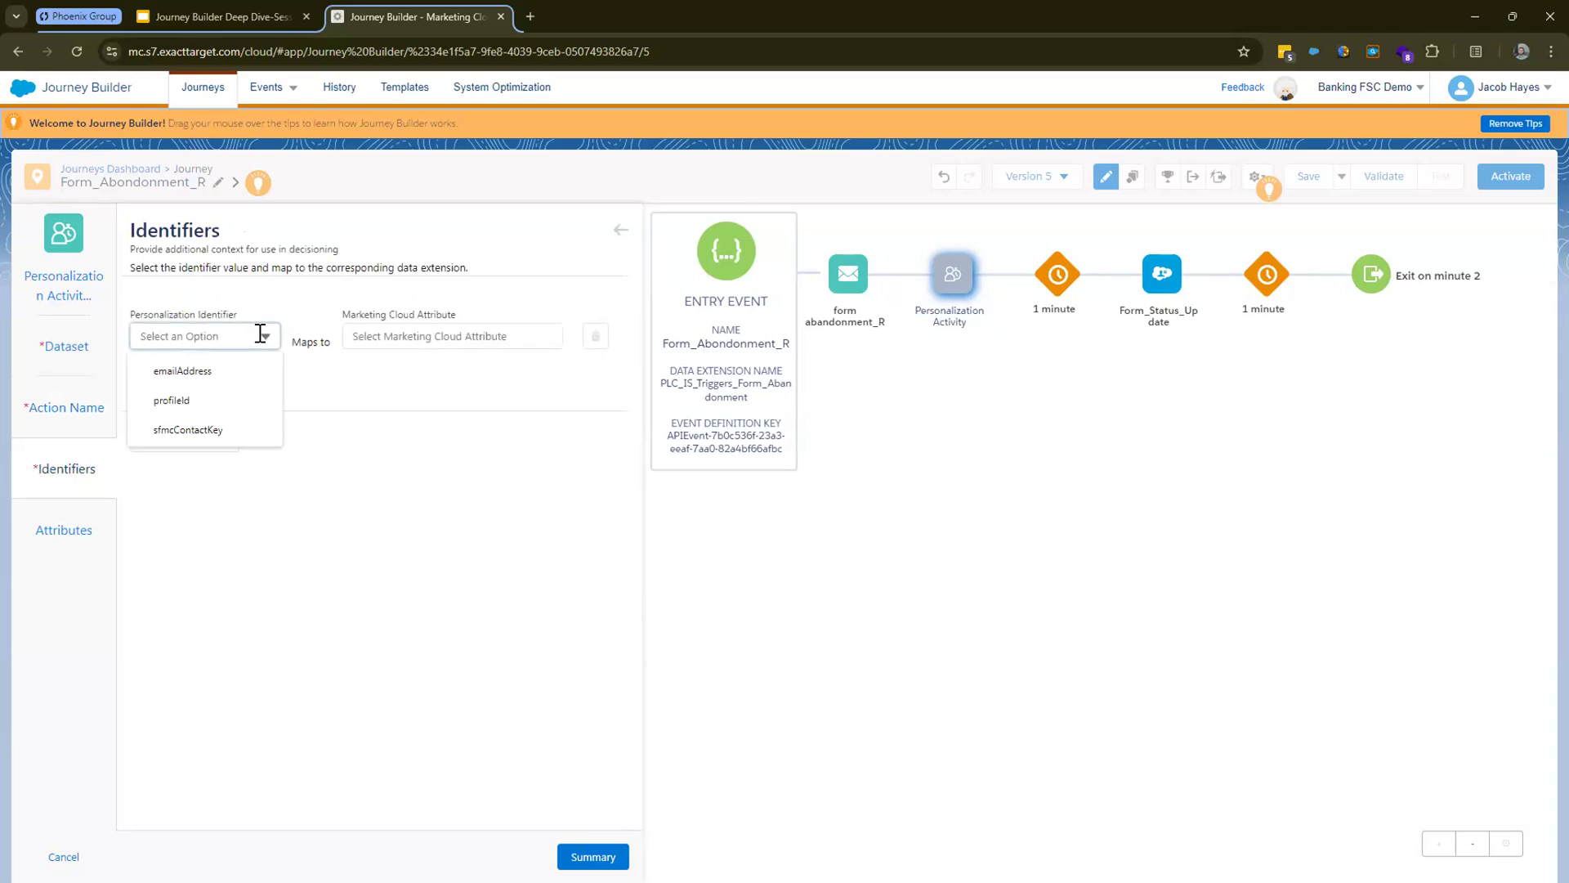
Step: Add an activity attribute, choosing the one starting with cumulusAccount with value type Dynamic, and open its Marketing Cloud attribute choices
left_click(47, 538)
left_click(204, 304)
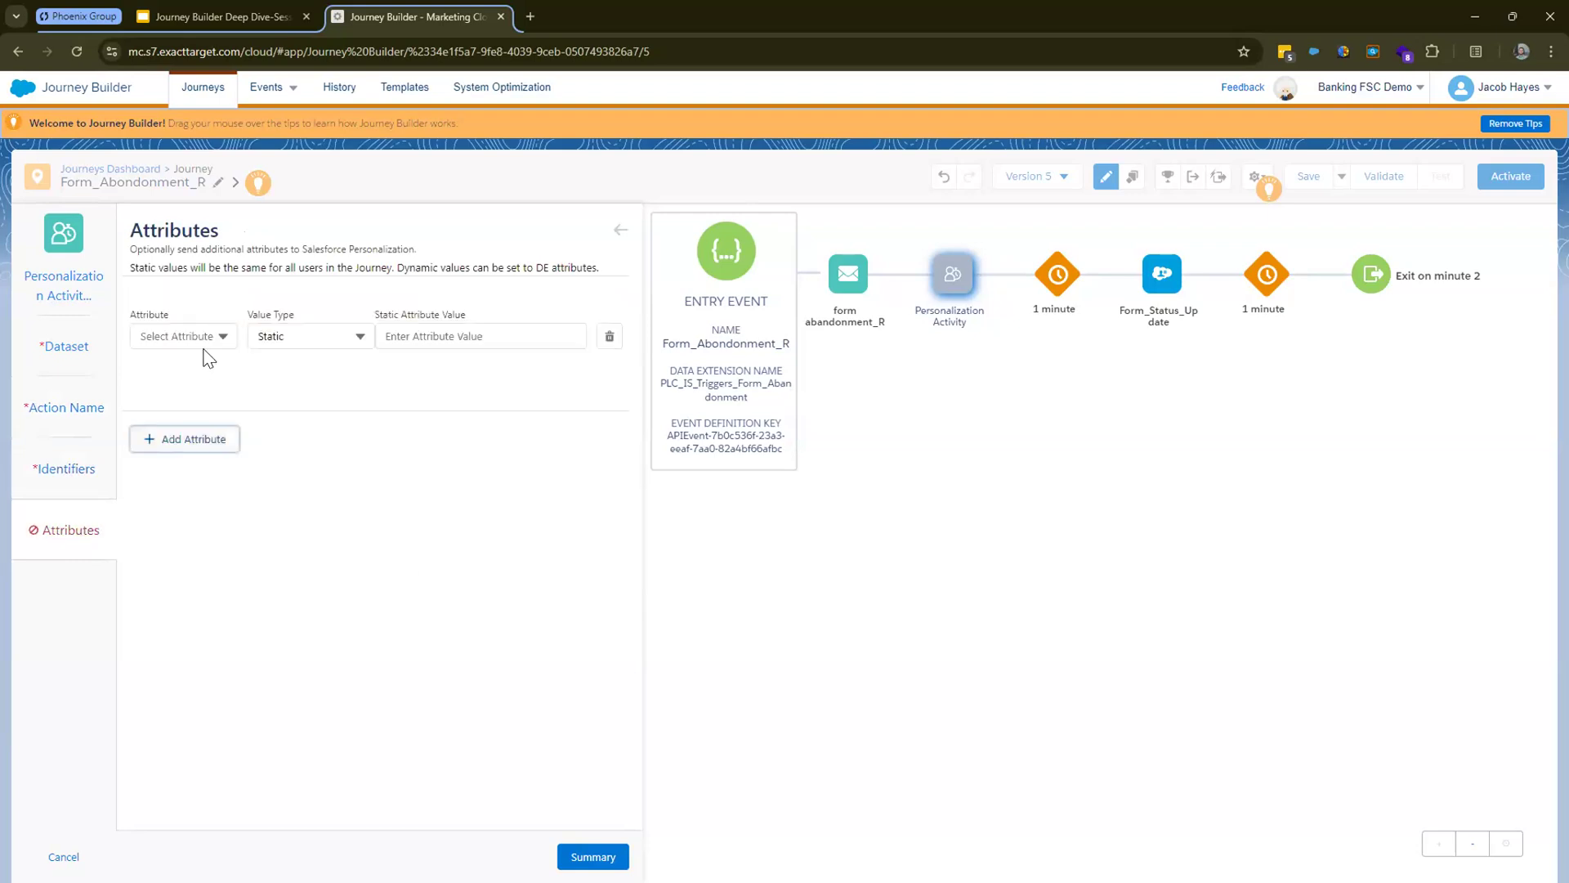
left_click(206, 337)
left_click_drag(255, 370, 252, 410)
left_click(226, 367)
left_click(346, 336)
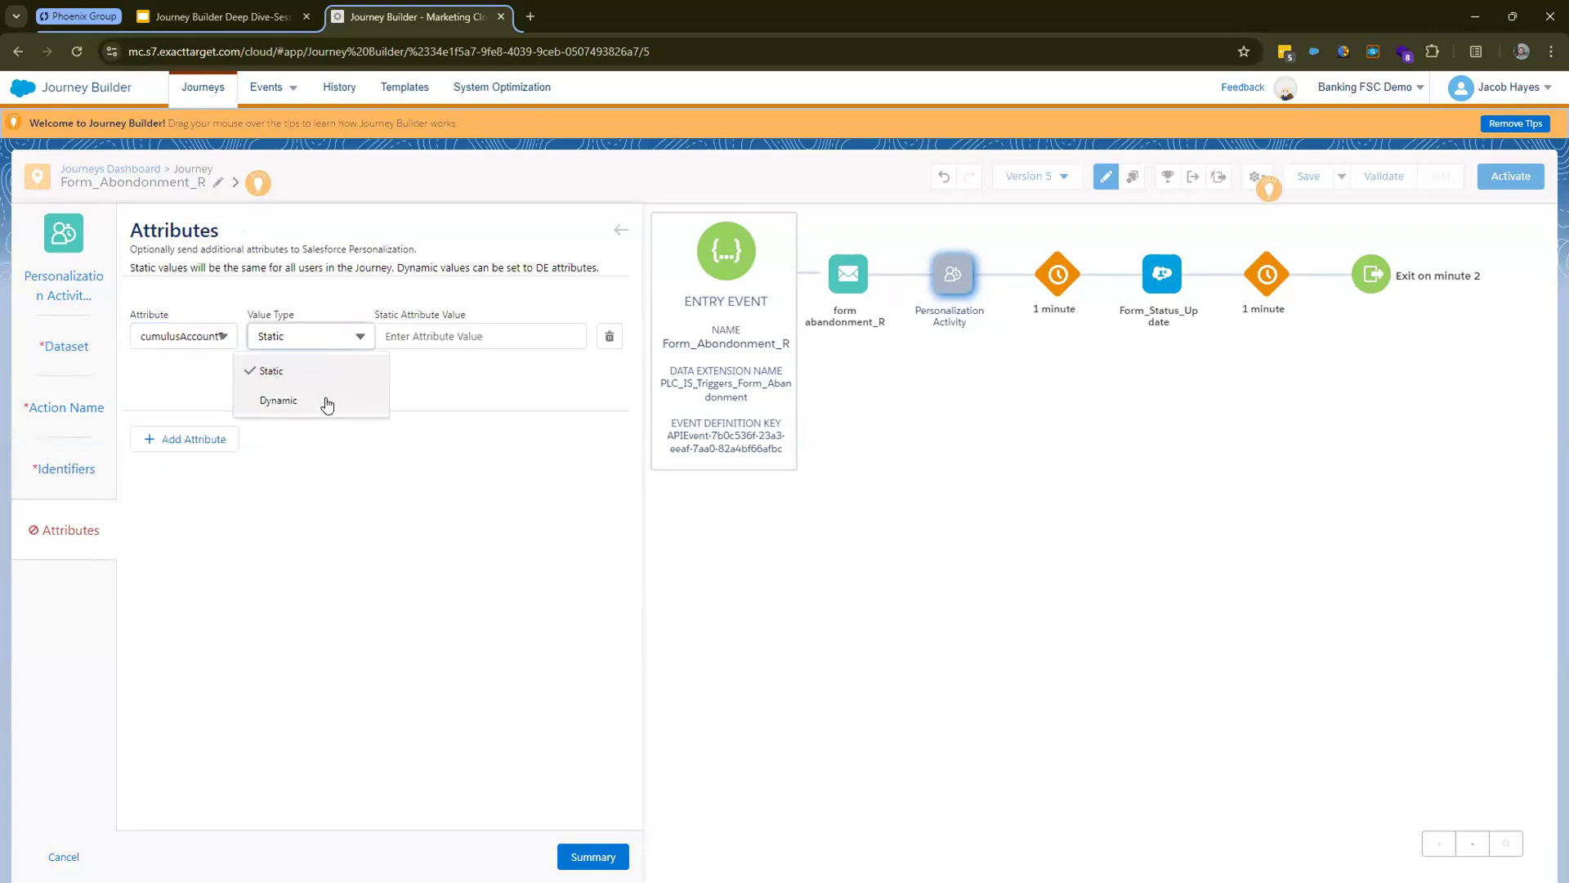
left_click(327, 403)
left_click(464, 336)
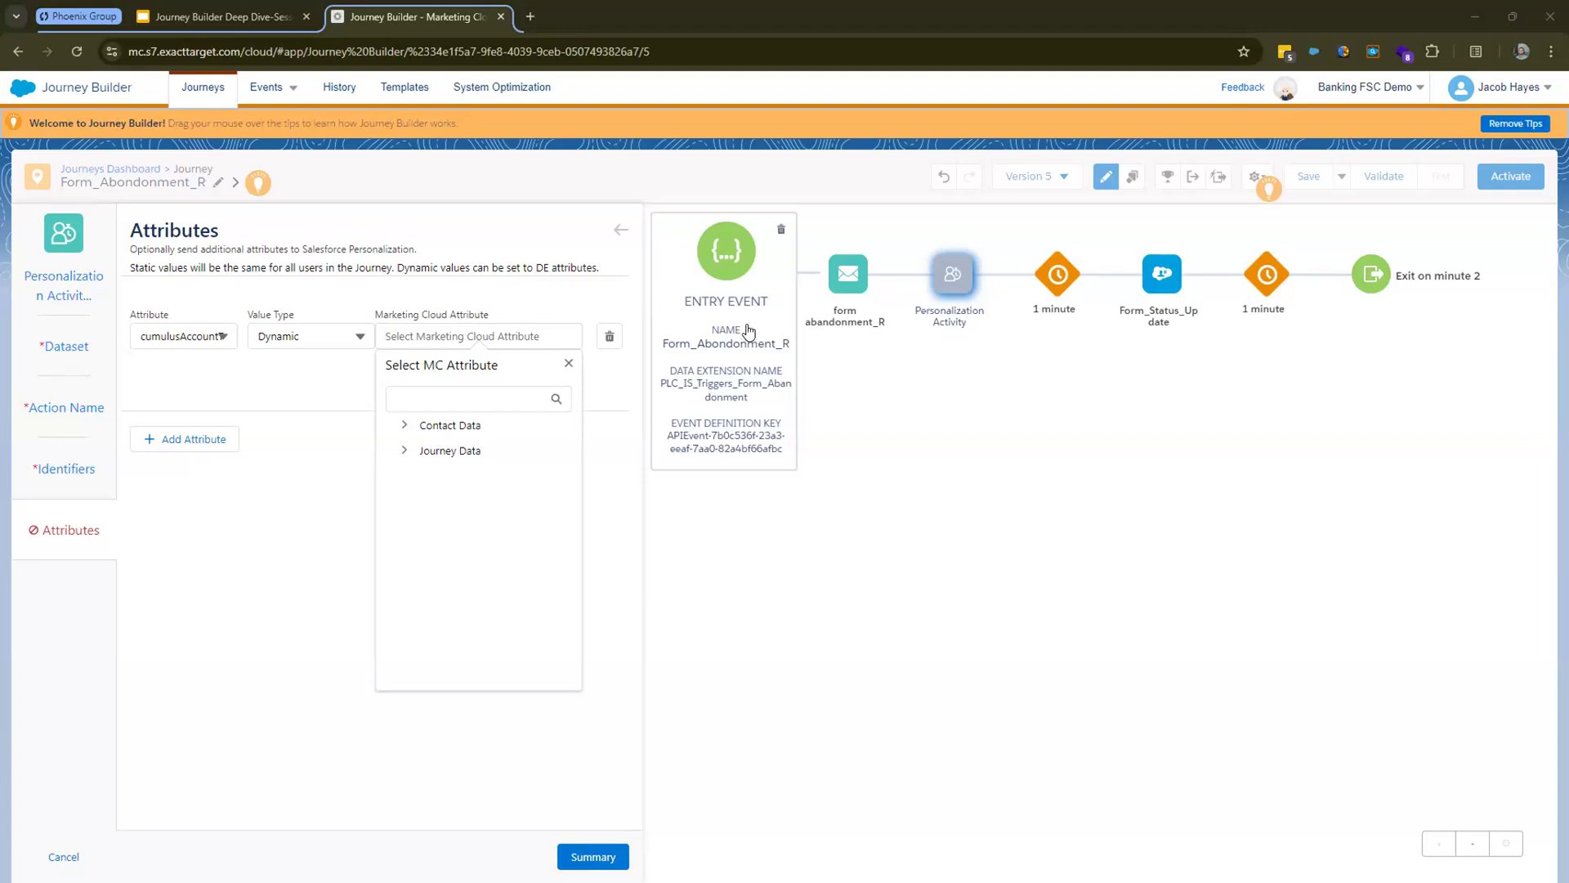
Step: Switch to the Google Slides deck, present from the real world examples slide, and advance to the retail Triggered Campaign Use Cases slide
left_click(241, 11)
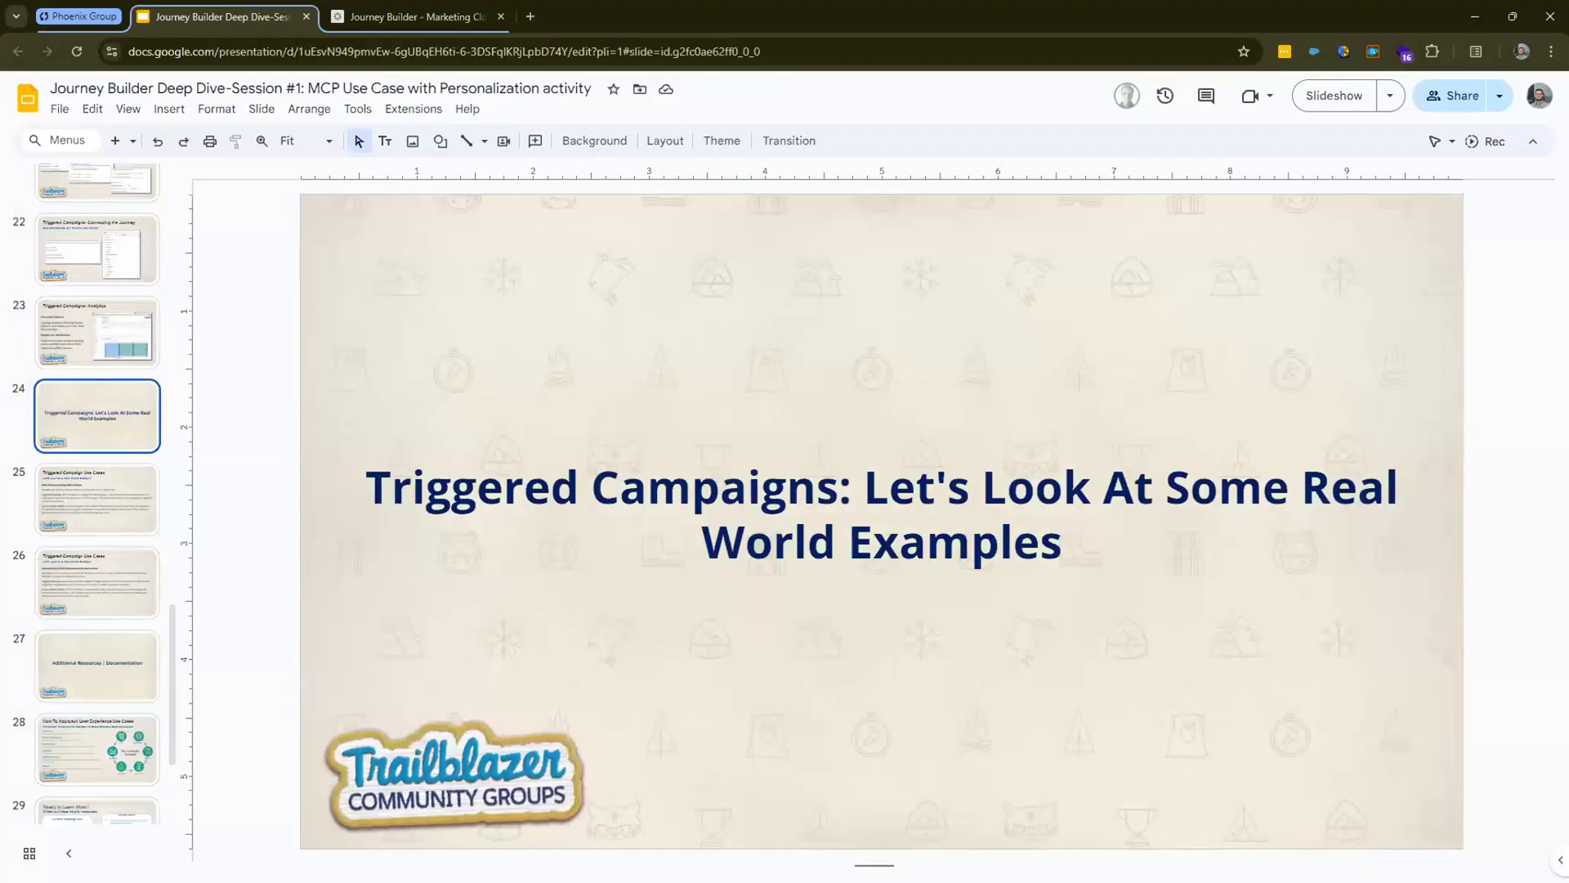
left_click(1335, 98)
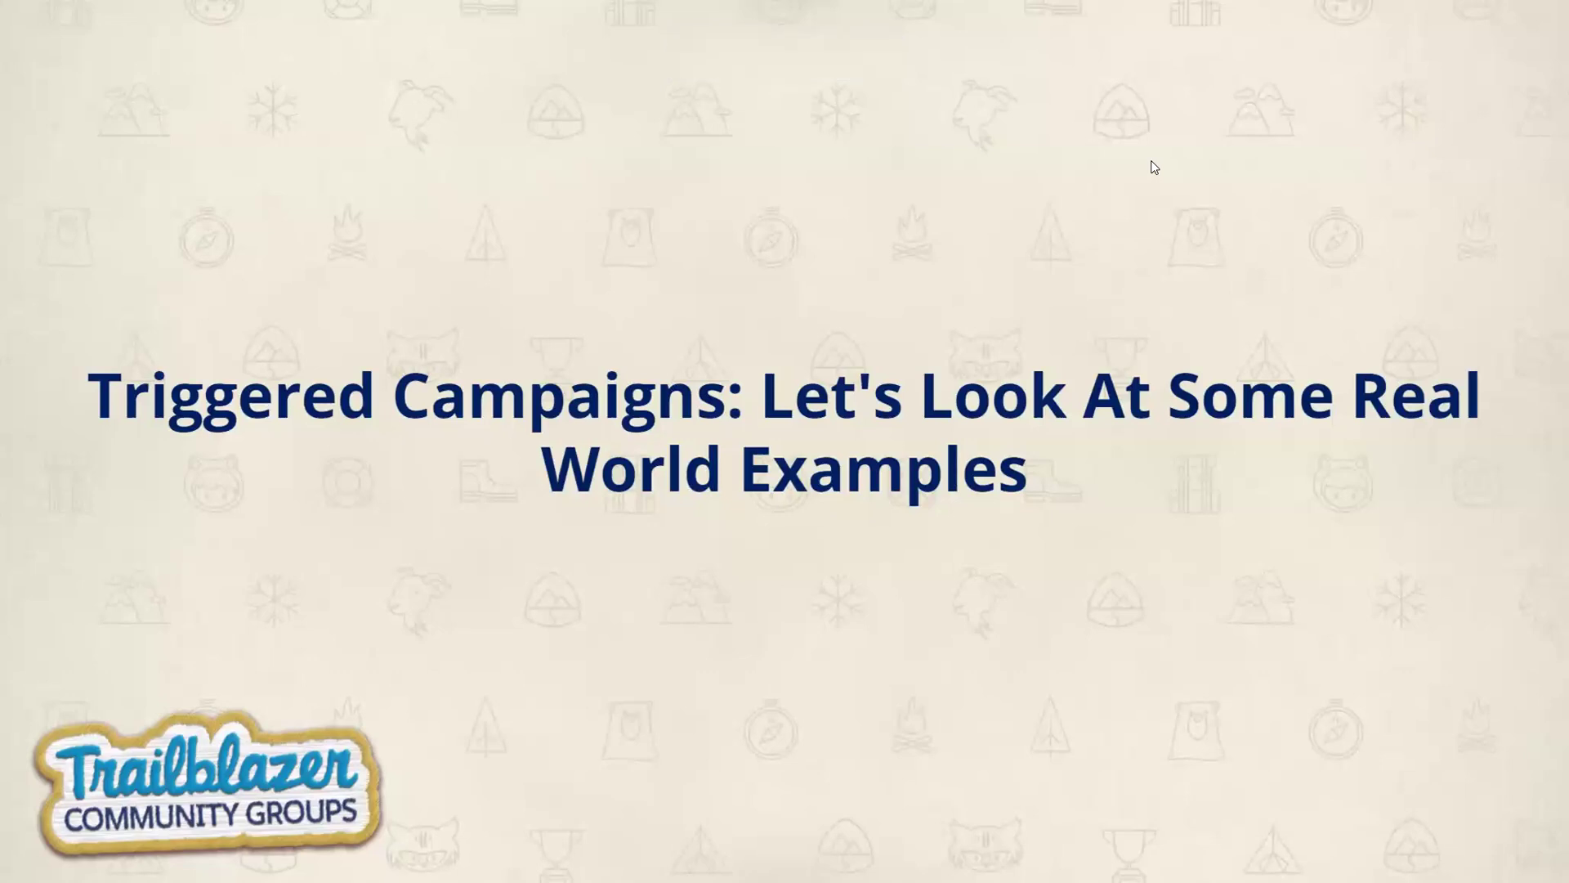
key("Right")
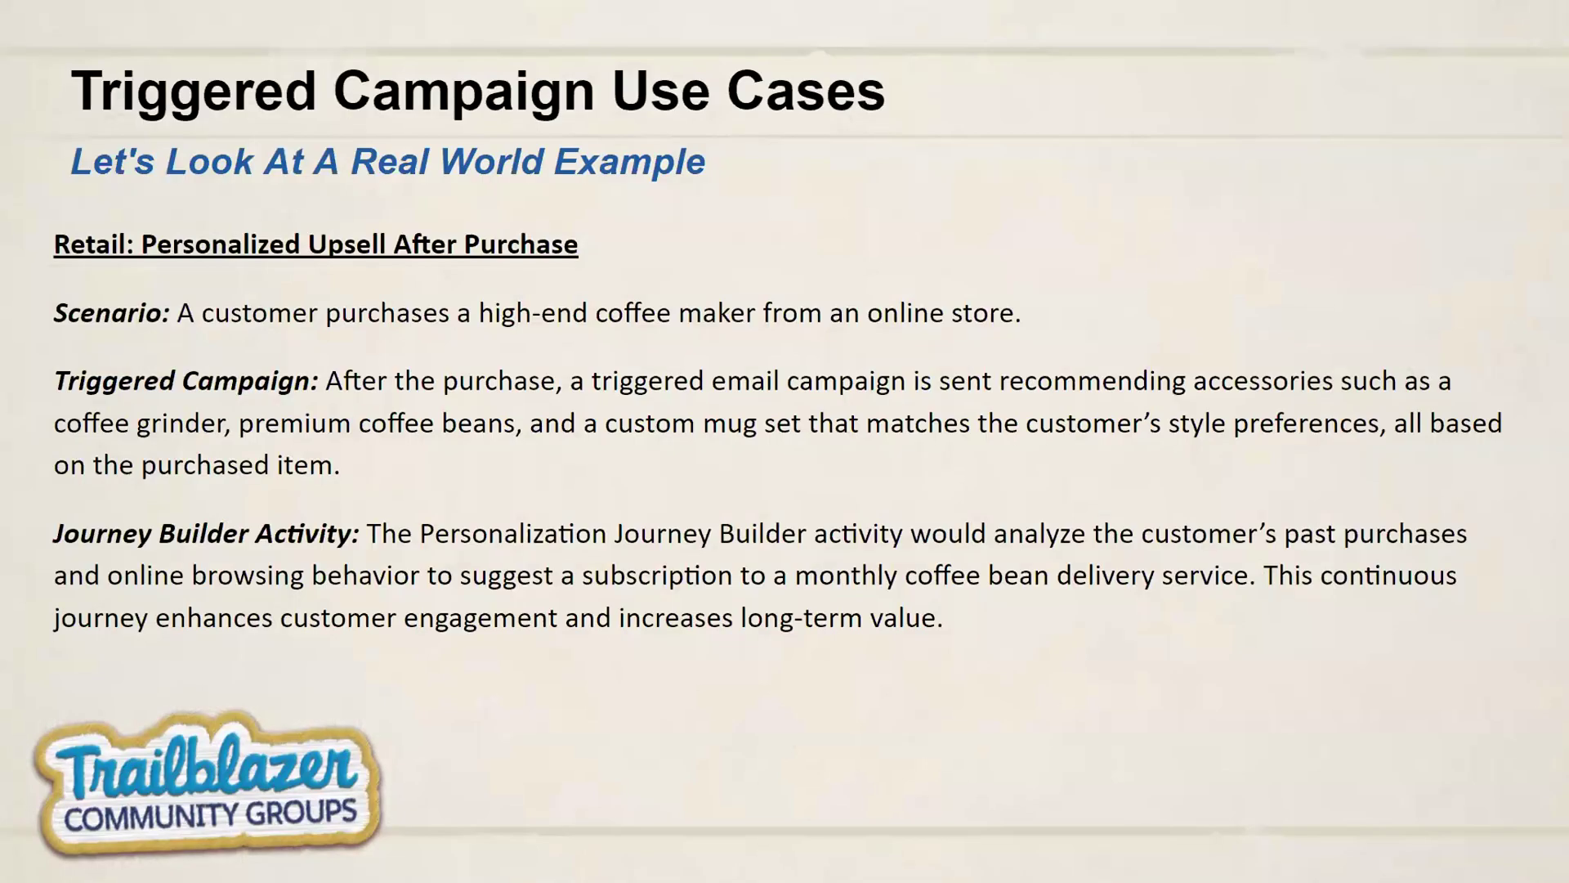